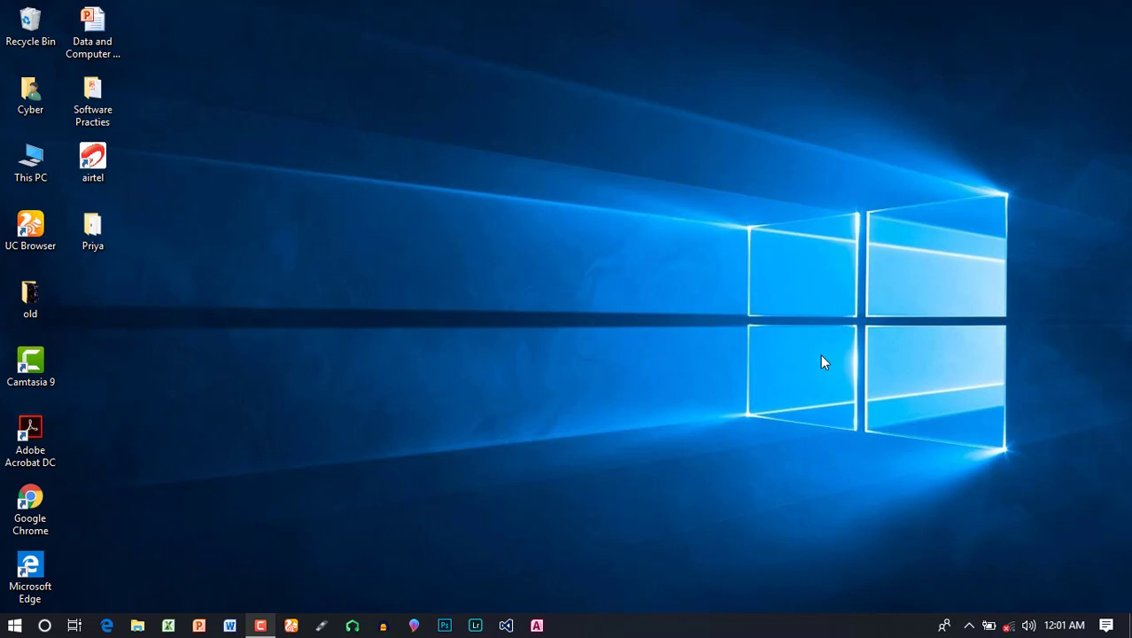
Launch Photoshop and bring up the New Document dialog via File > New
click(444, 625)
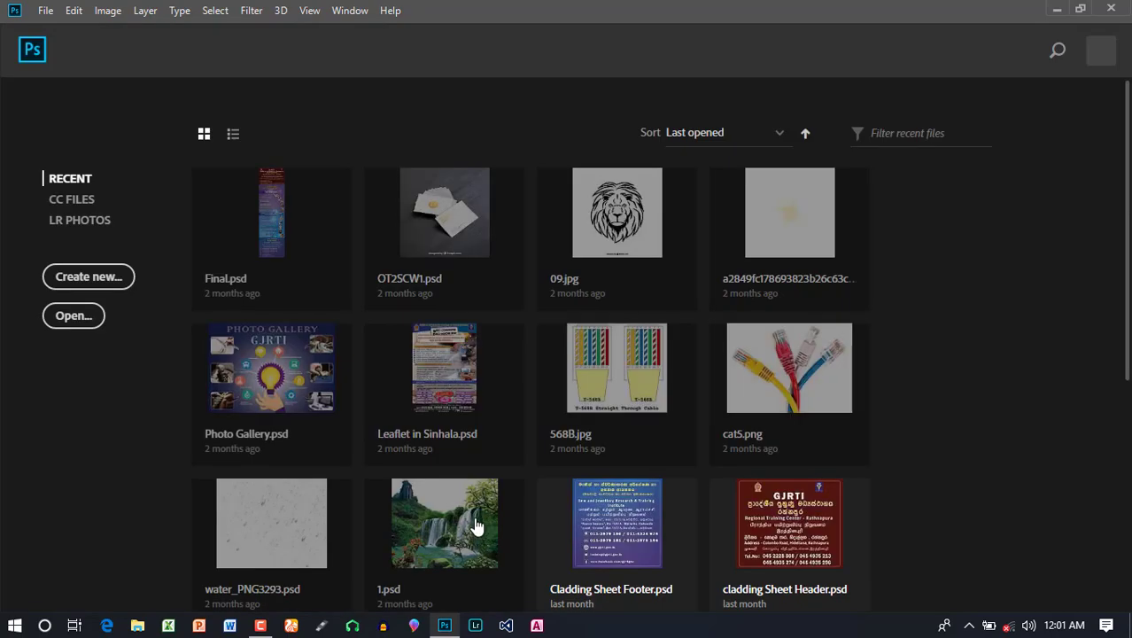
click(46, 10)
click(63, 31)
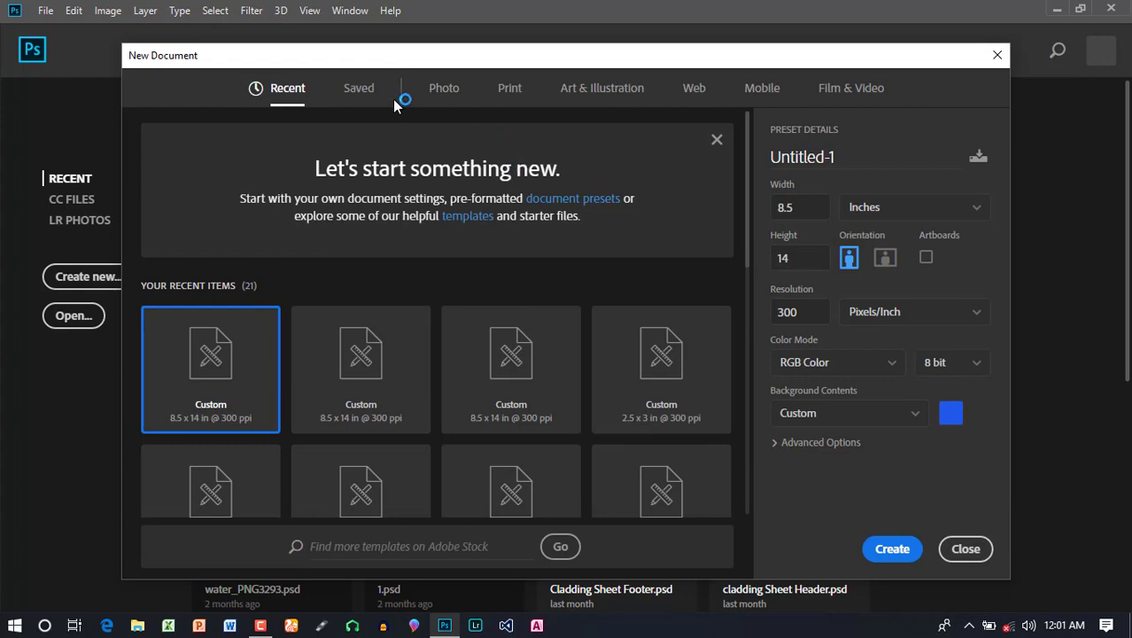
Choose the A4 print preset (210 × 297 mm) and name the document 'design 2'
click(520, 94)
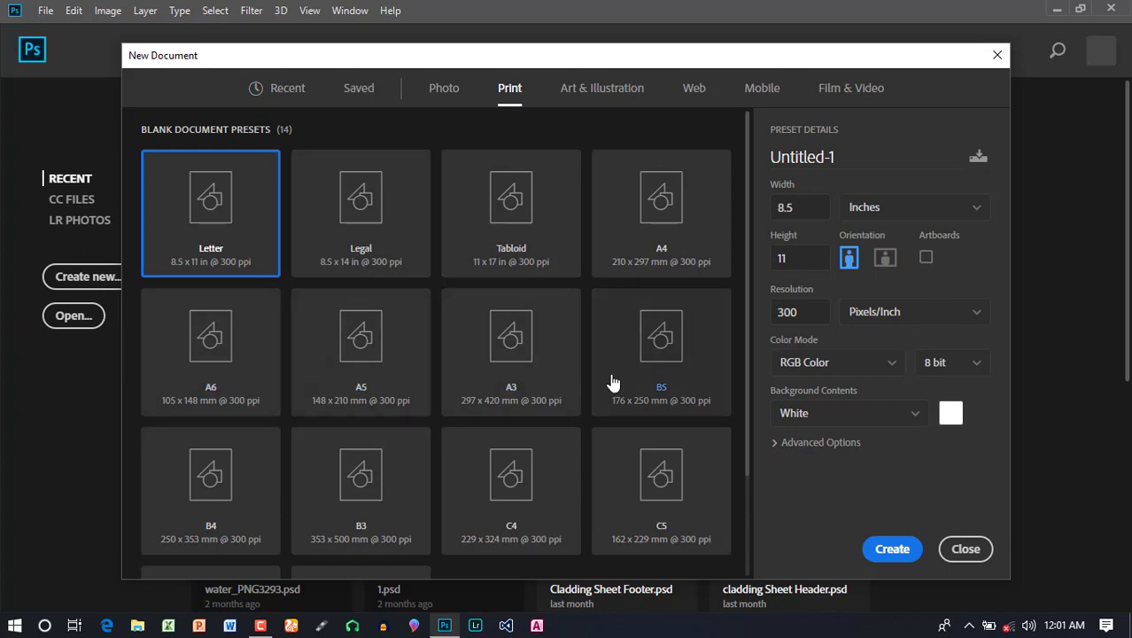
click(659, 235)
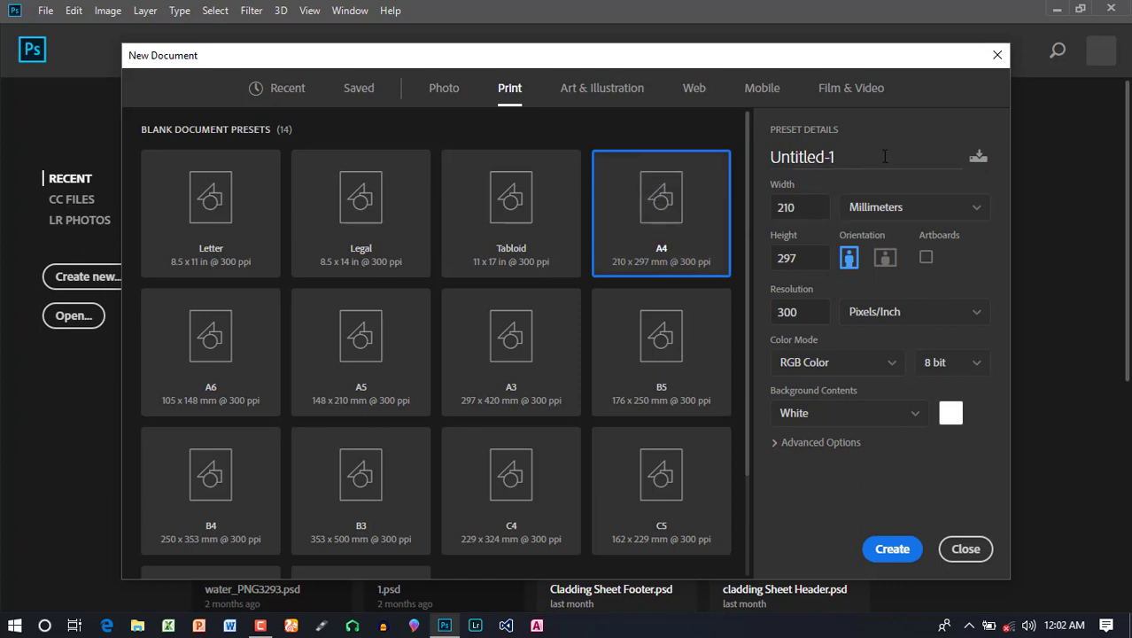
drag(845, 155, 755, 155)
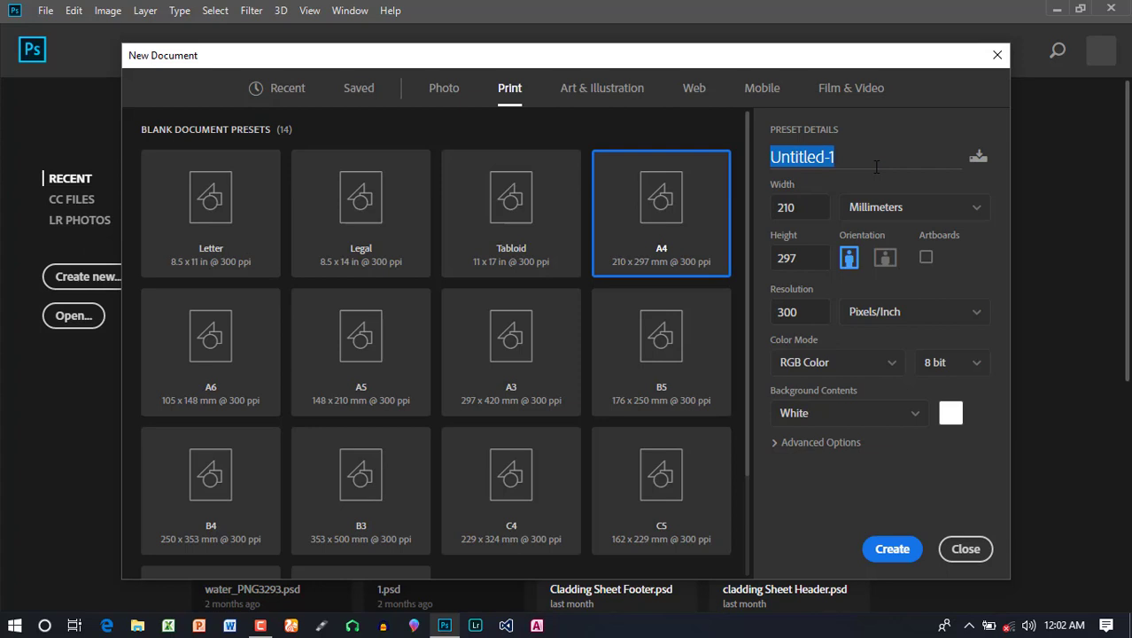
text(design 2)
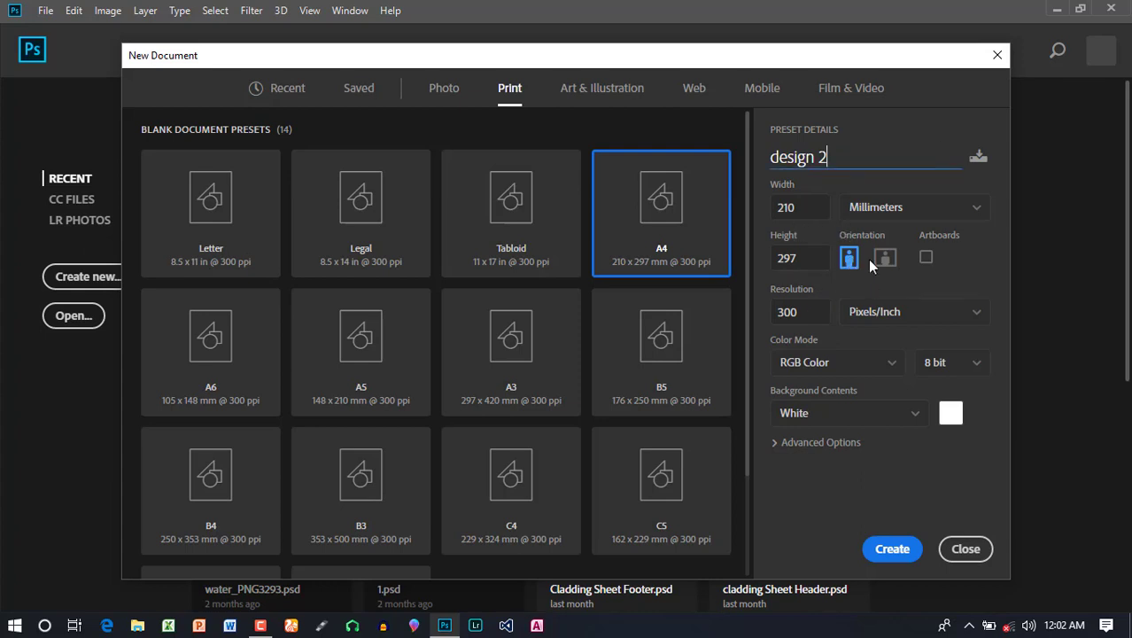
Set colour mode to CMYK Color, keep a White background, and create the document
click(812, 319)
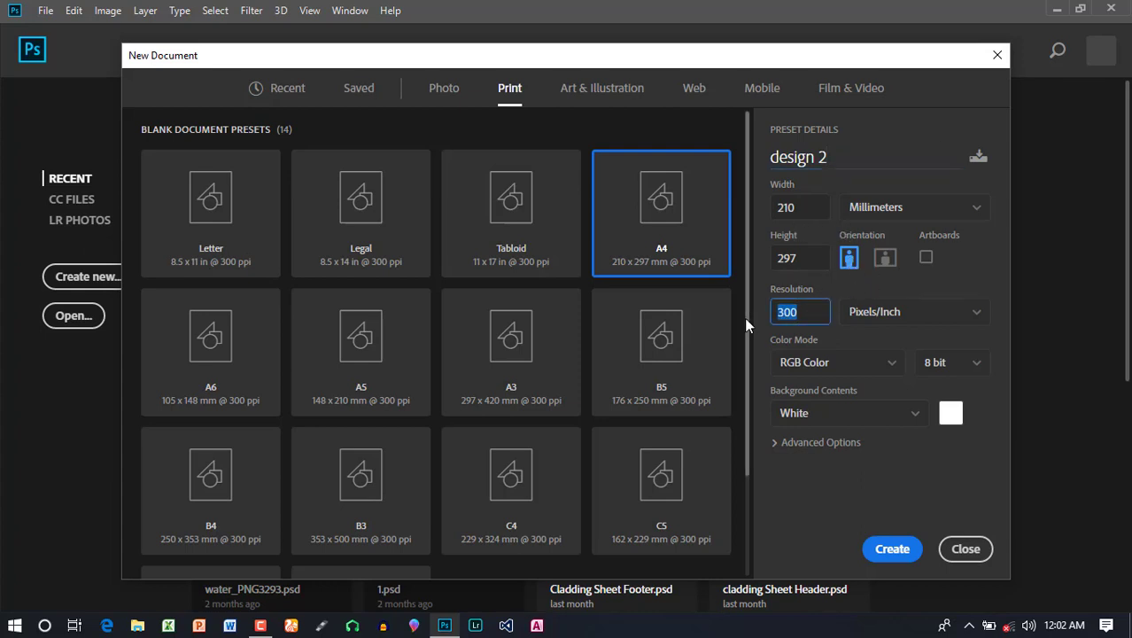
click(890, 365)
click(811, 483)
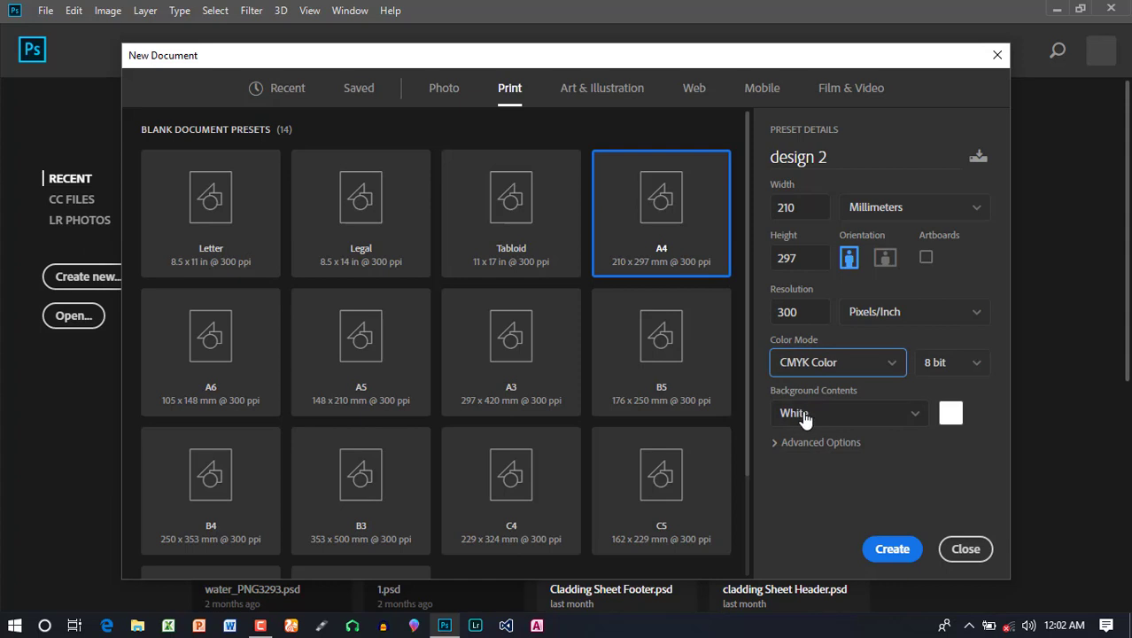
click(806, 415)
click(806, 416)
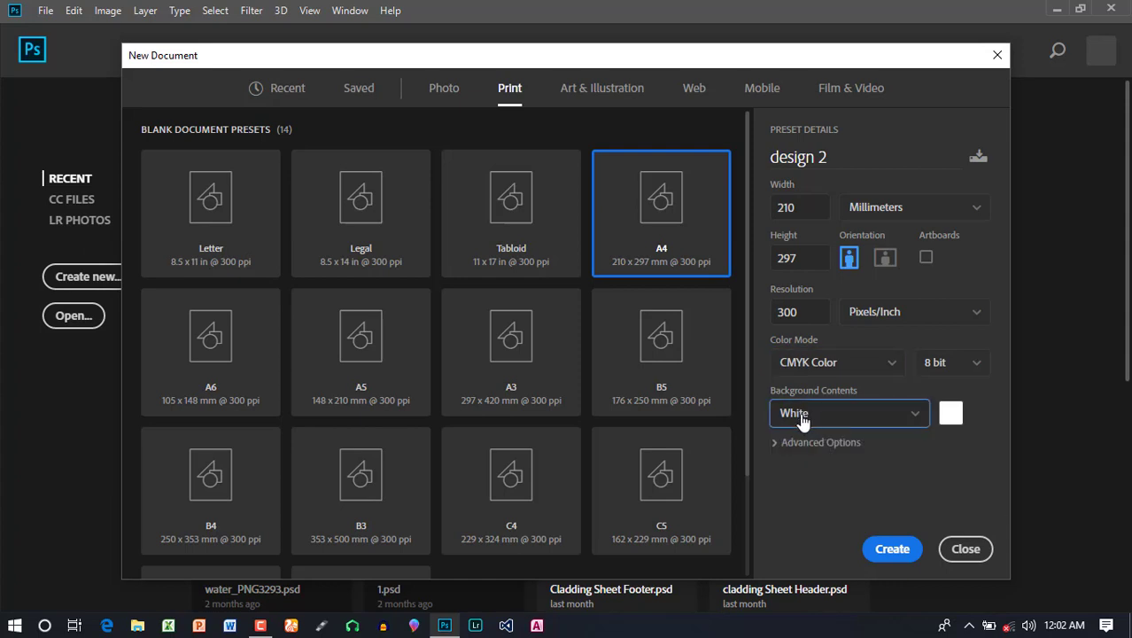
click(909, 417)
scroll(877, 439, down, 1)
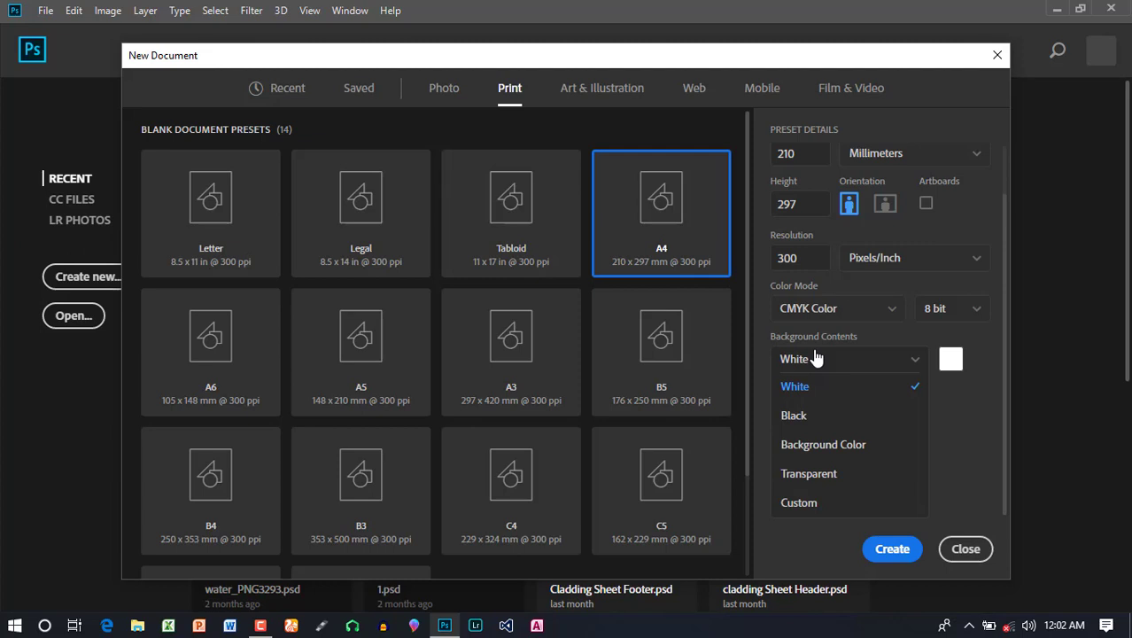
click(849, 383)
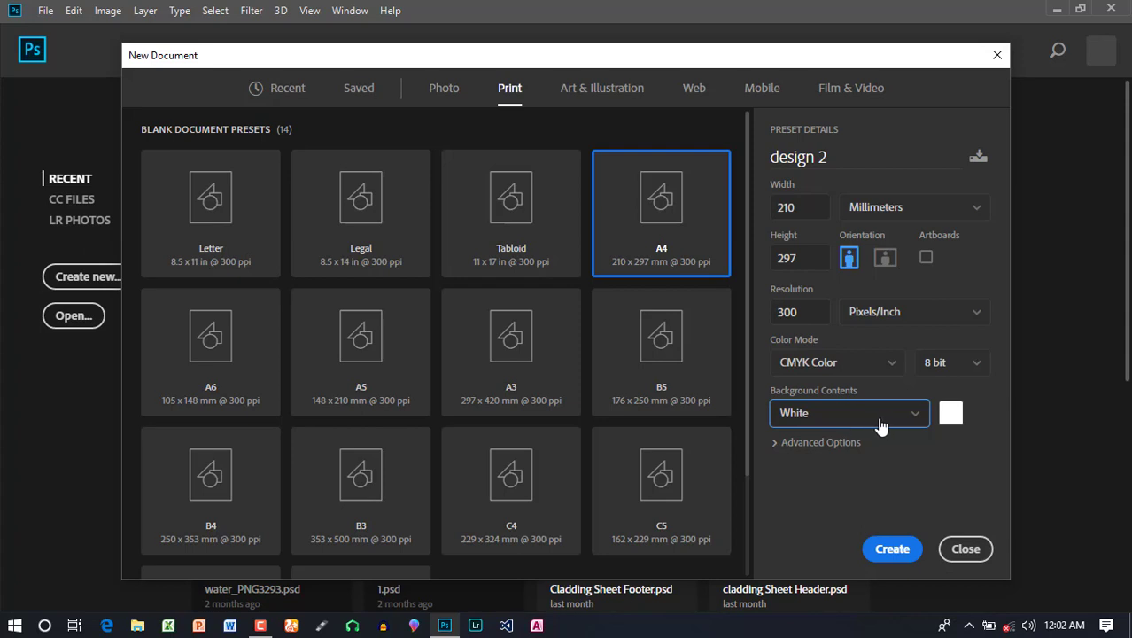
click(850, 421)
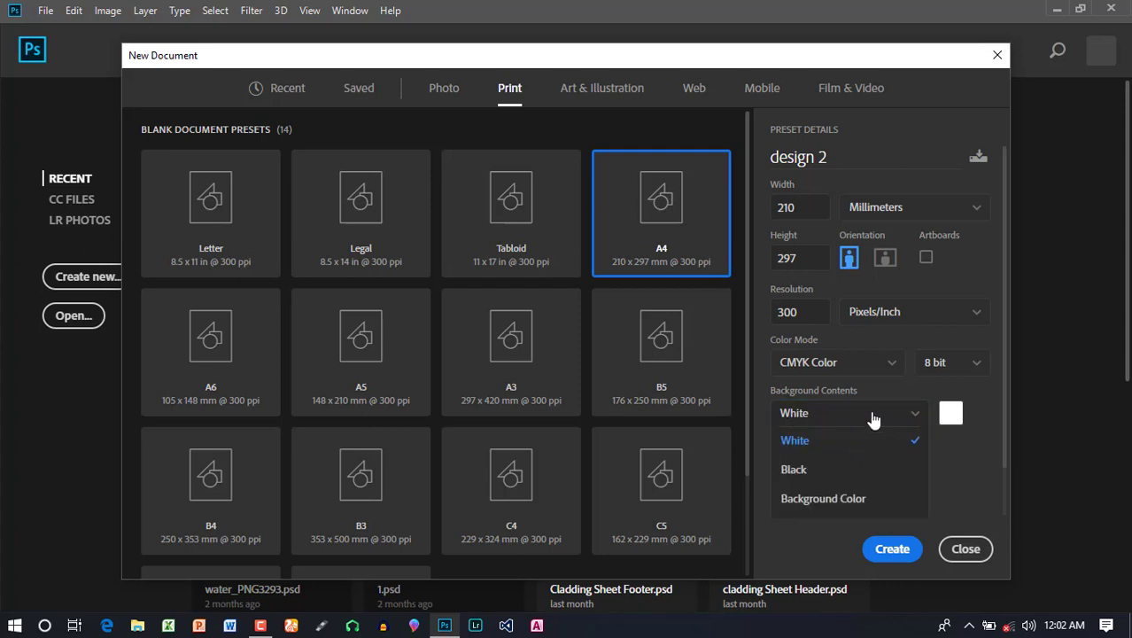
click(872, 416)
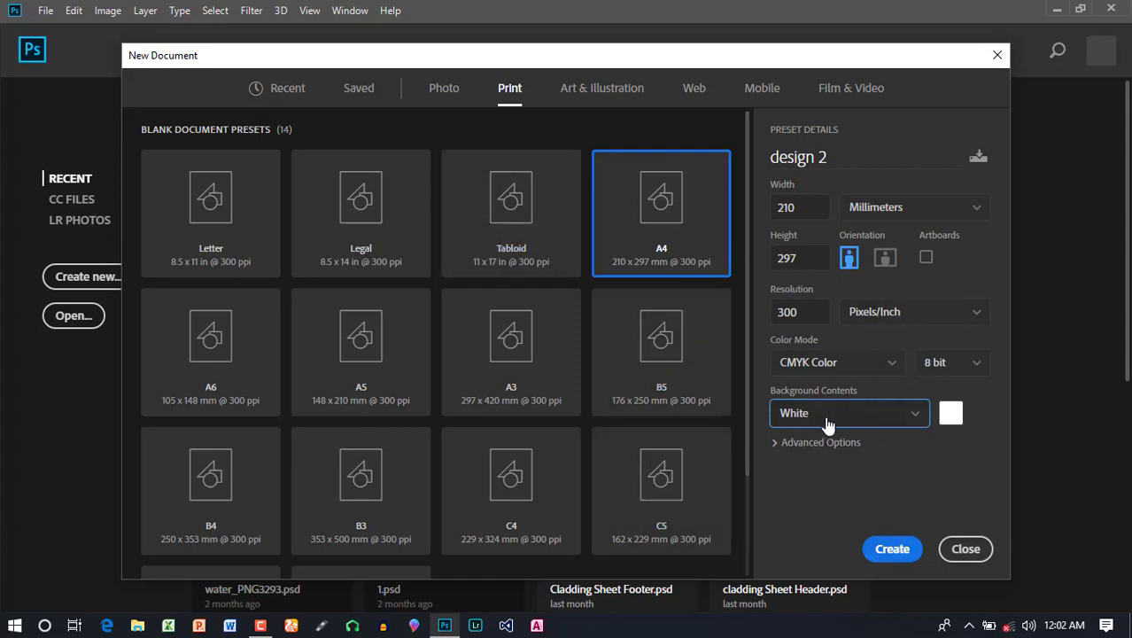
click(893, 556)
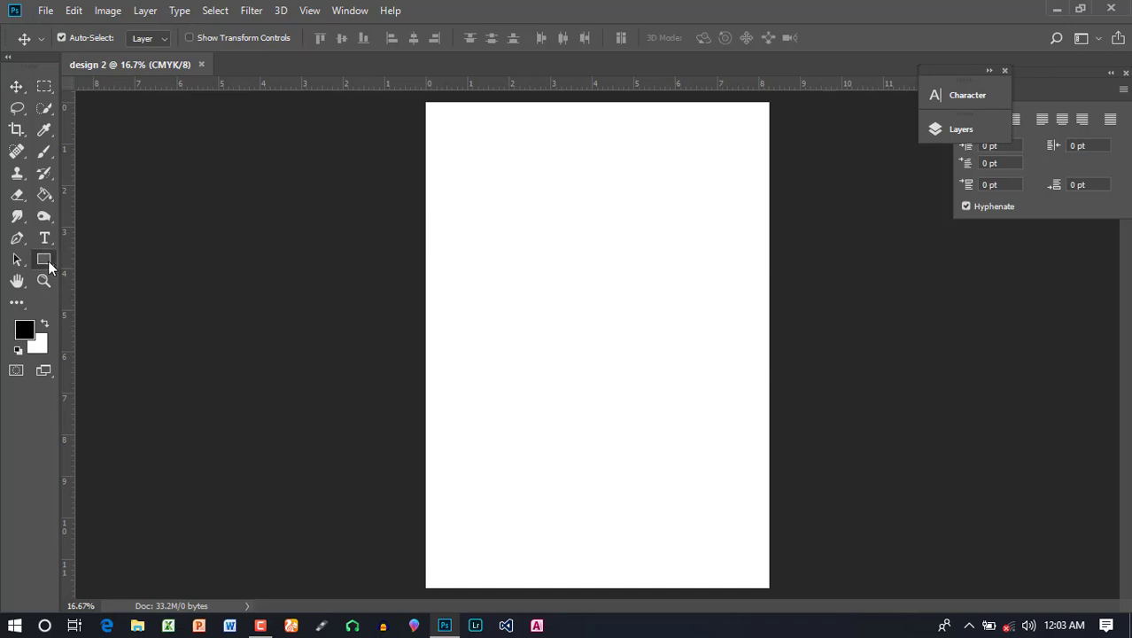
Draw a black-filled rectangle near the page centre and move it slightly lower
drag(43, 260, 127, 259)
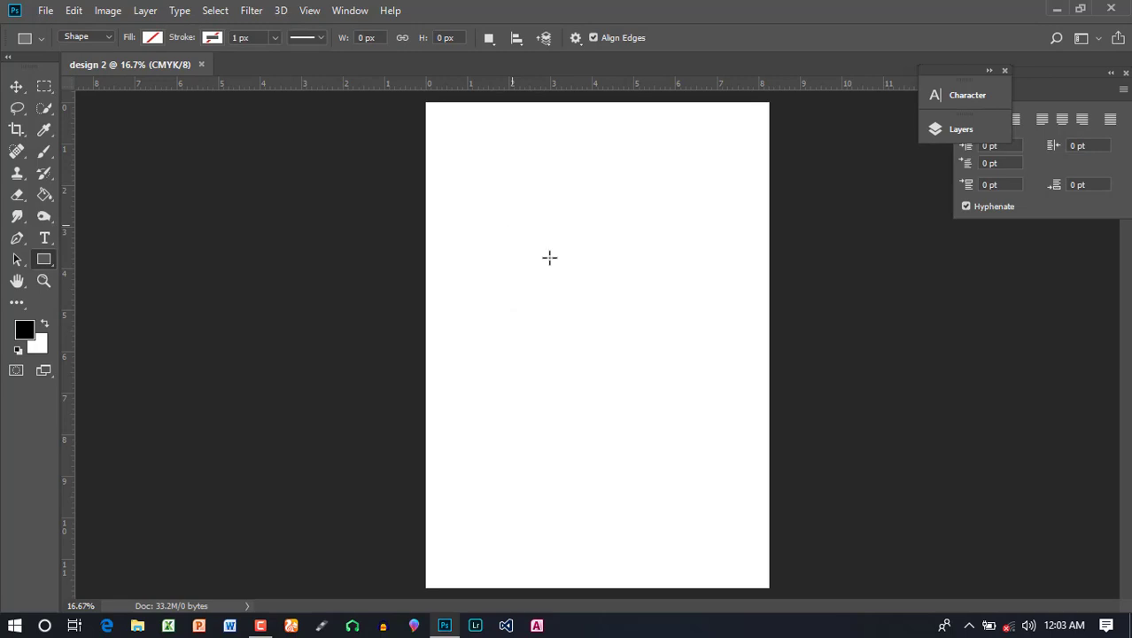
drag(512, 225, 684, 408)
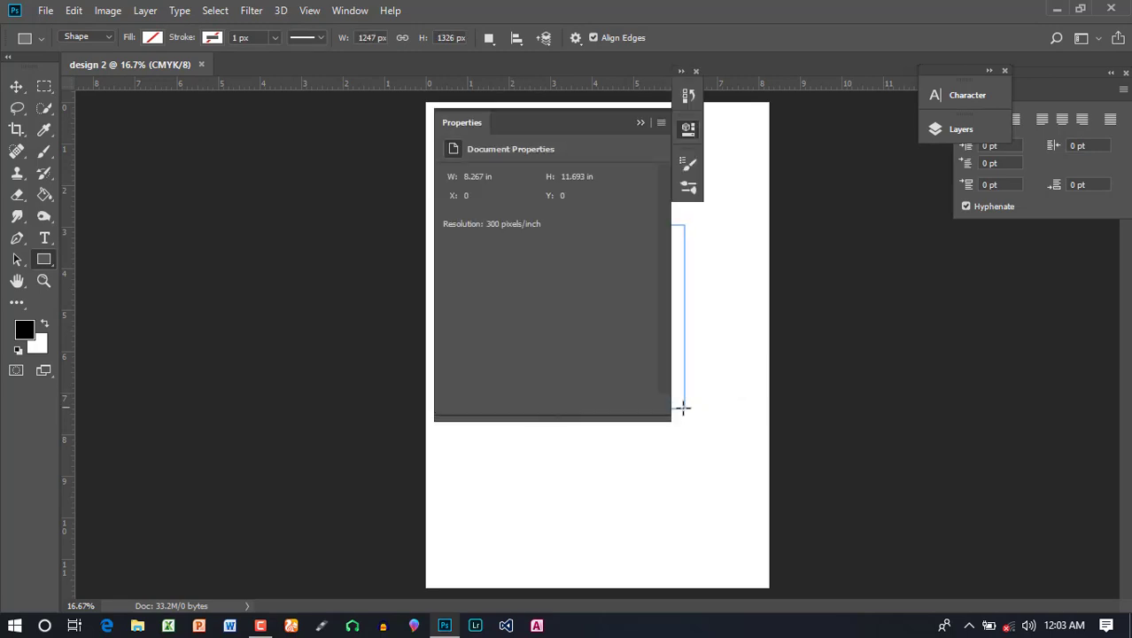
click(640, 123)
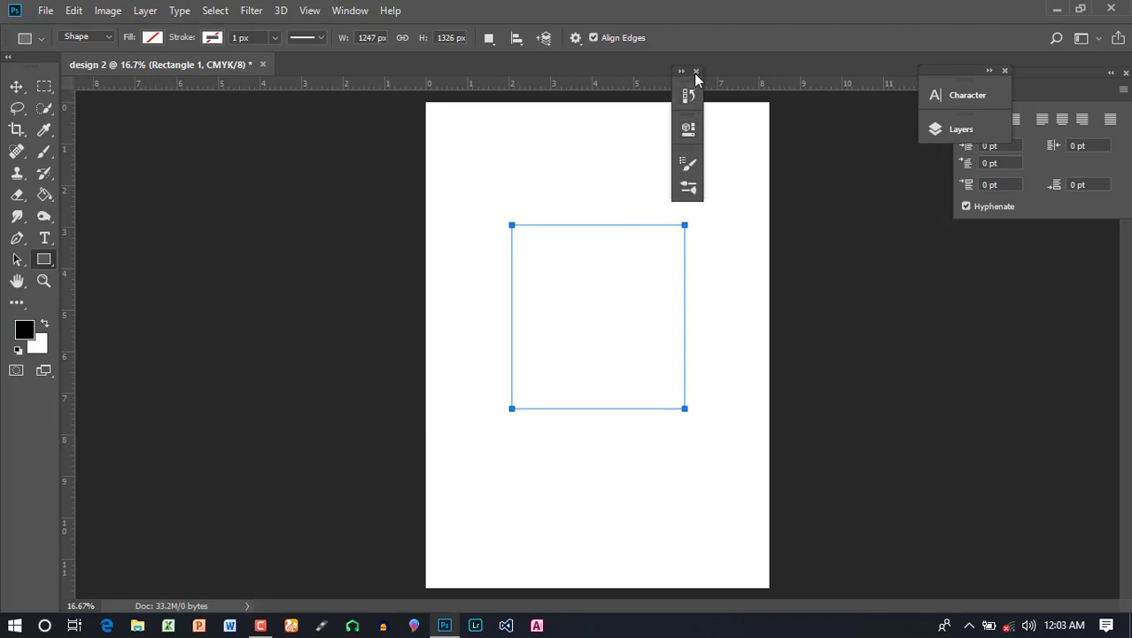
click(697, 72)
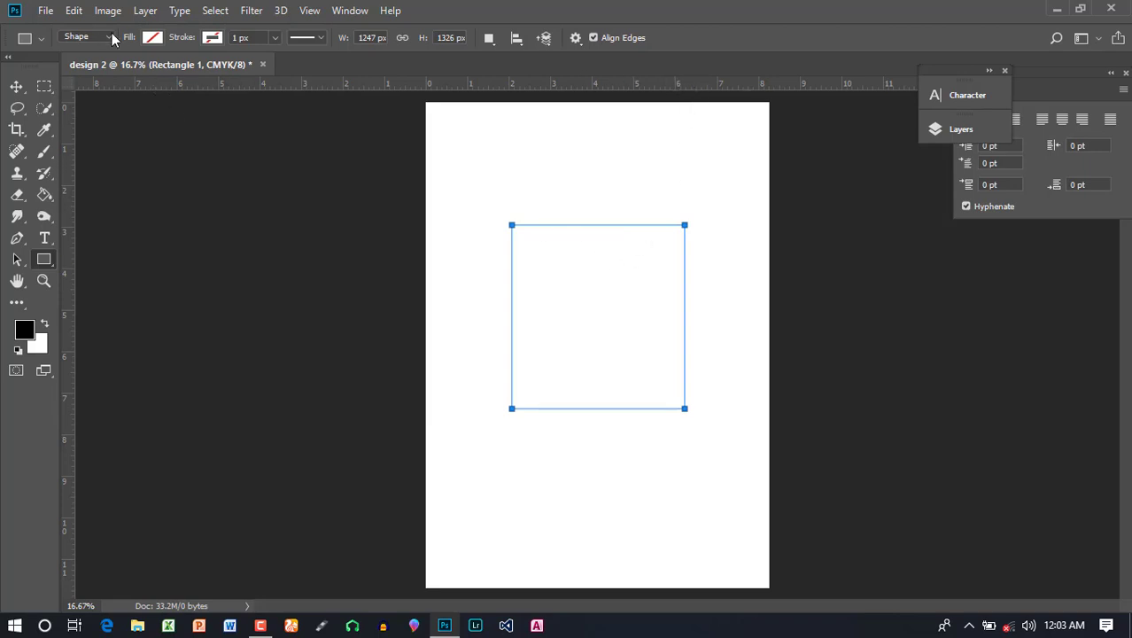
click(152, 37)
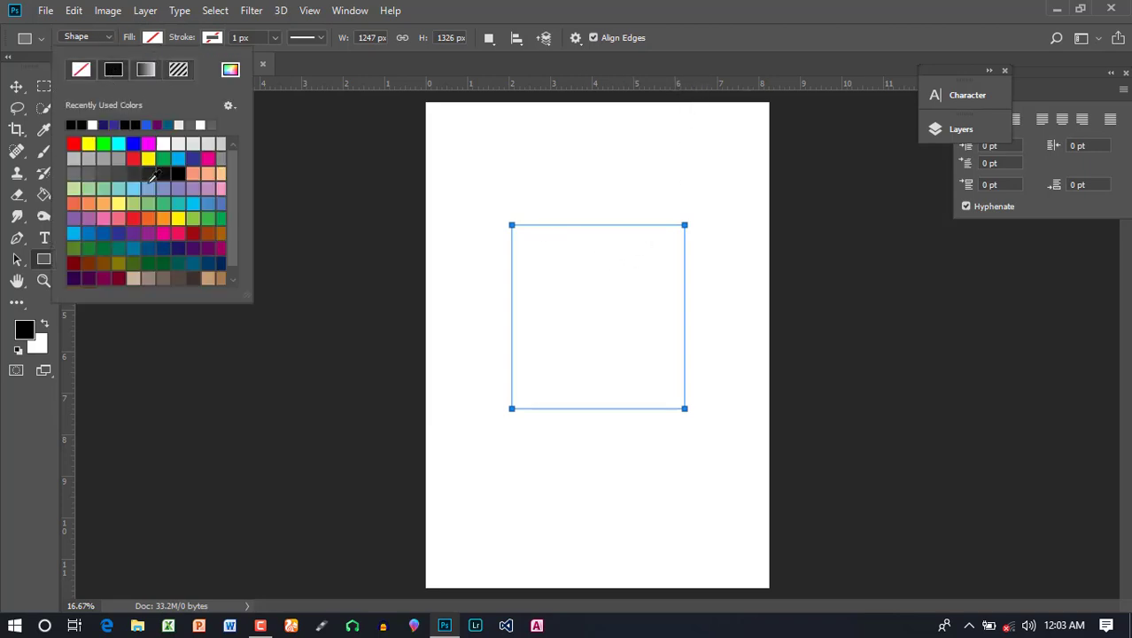
click(112, 70)
click(16, 86)
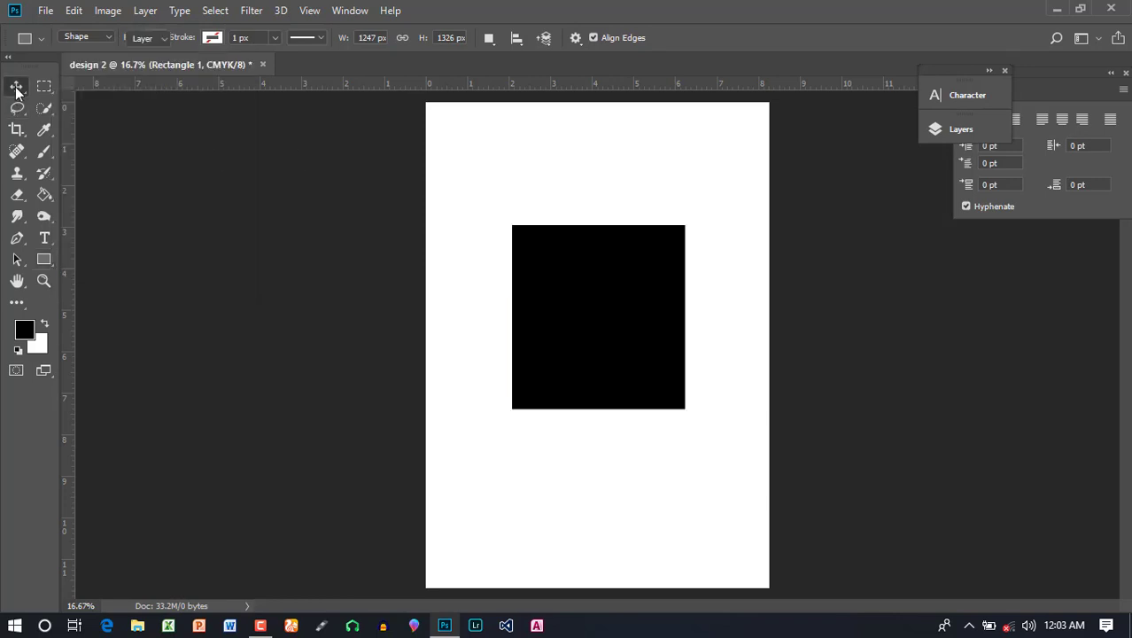
click(700, 427)
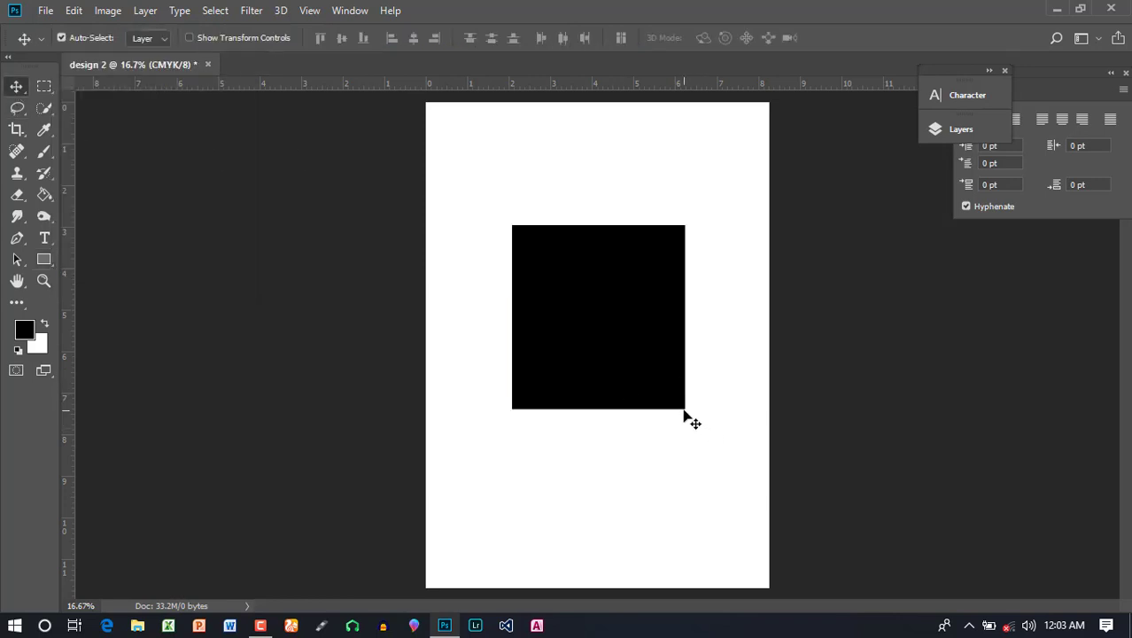
mouse_move(614, 353)
mouse_down()
mouse_move(587, 353)
mouse_move(568, 325)
mouse_up()
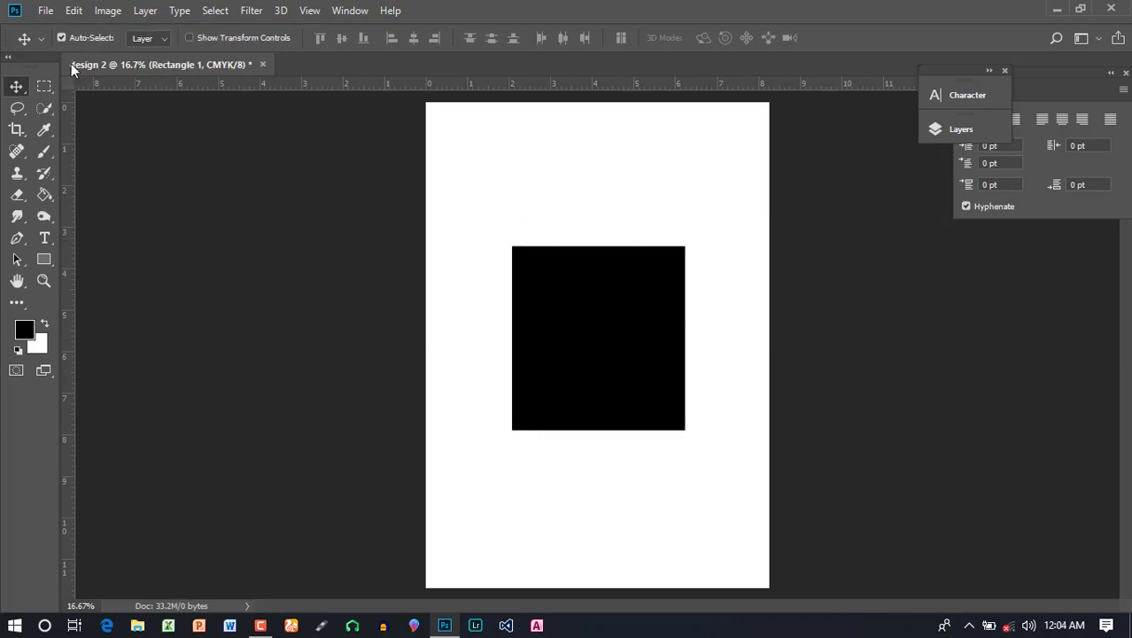
Create a new document named 'deign 3' with a Transparent background
click(44, 10)
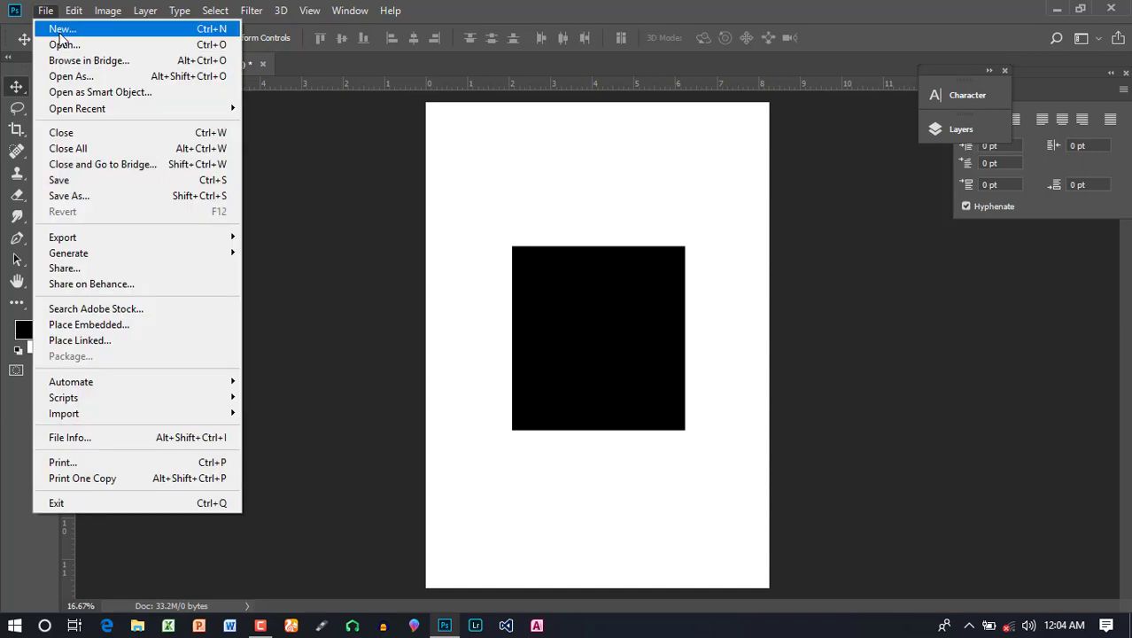
click(51, 27)
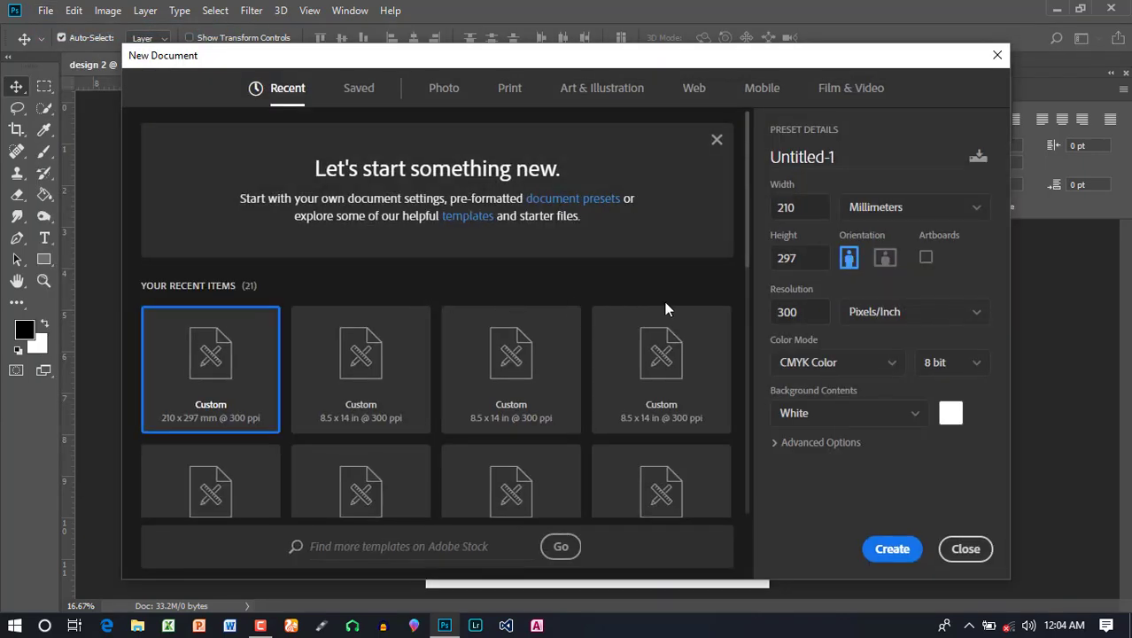
drag(842, 149, 542, 139)
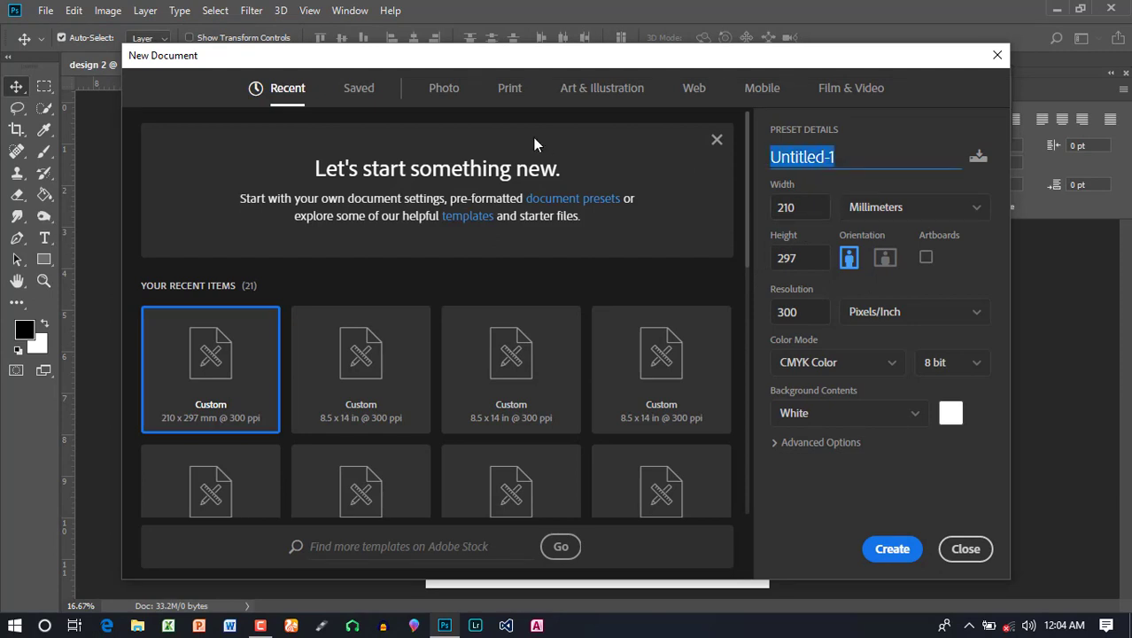
text(dei)
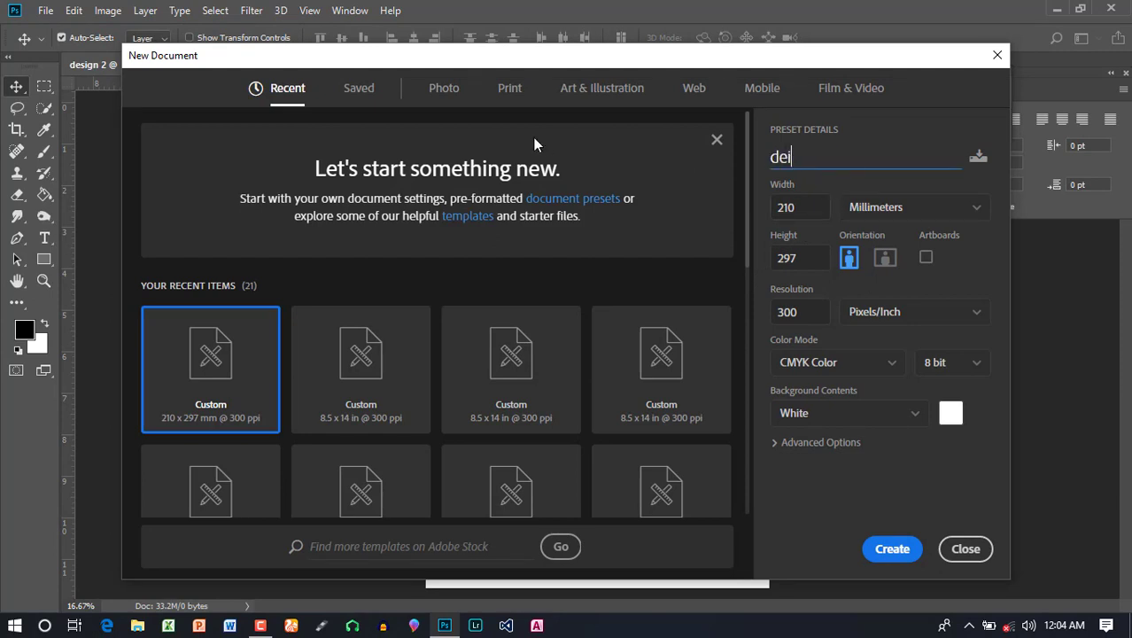
text(gn 3)
click(880, 420)
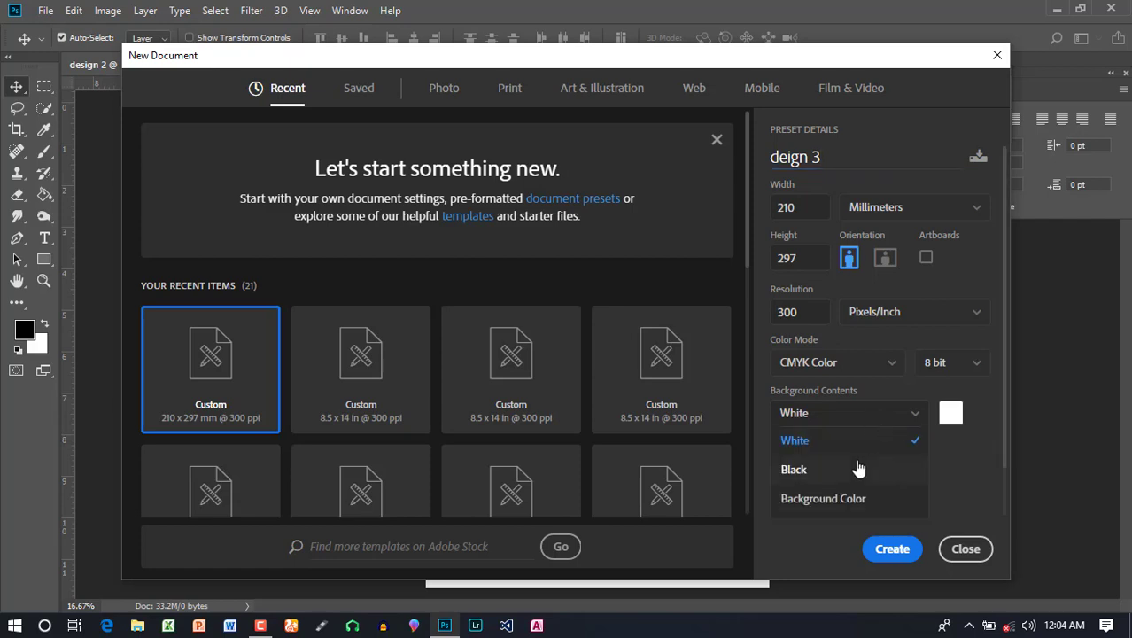
scroll(854, 466, down, 1)
click(823, 474)
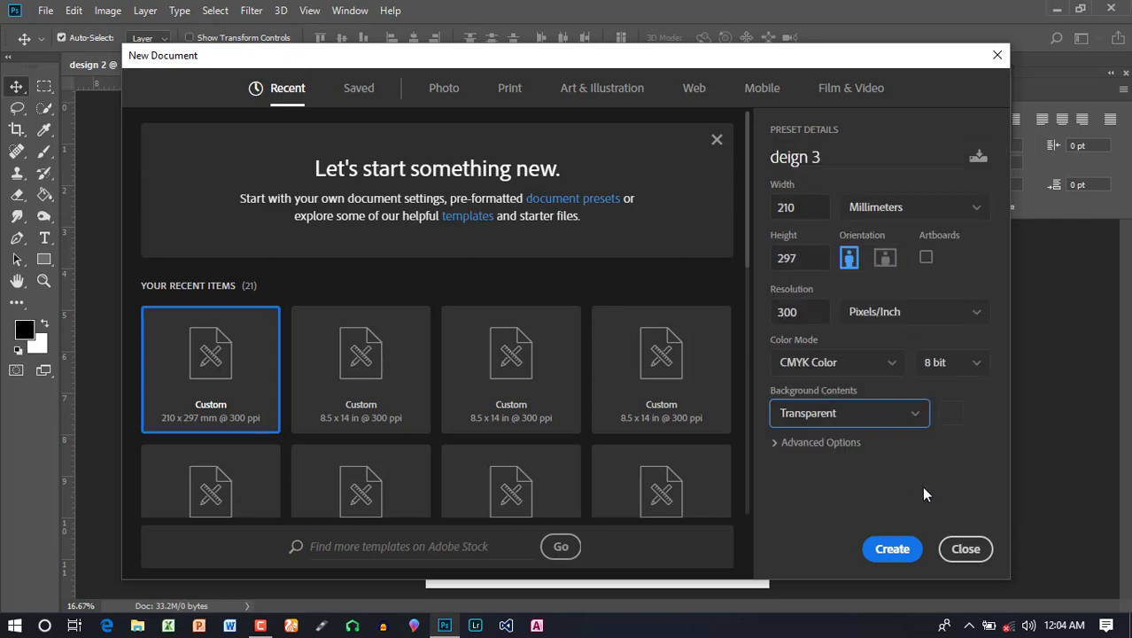
click(895, 550)
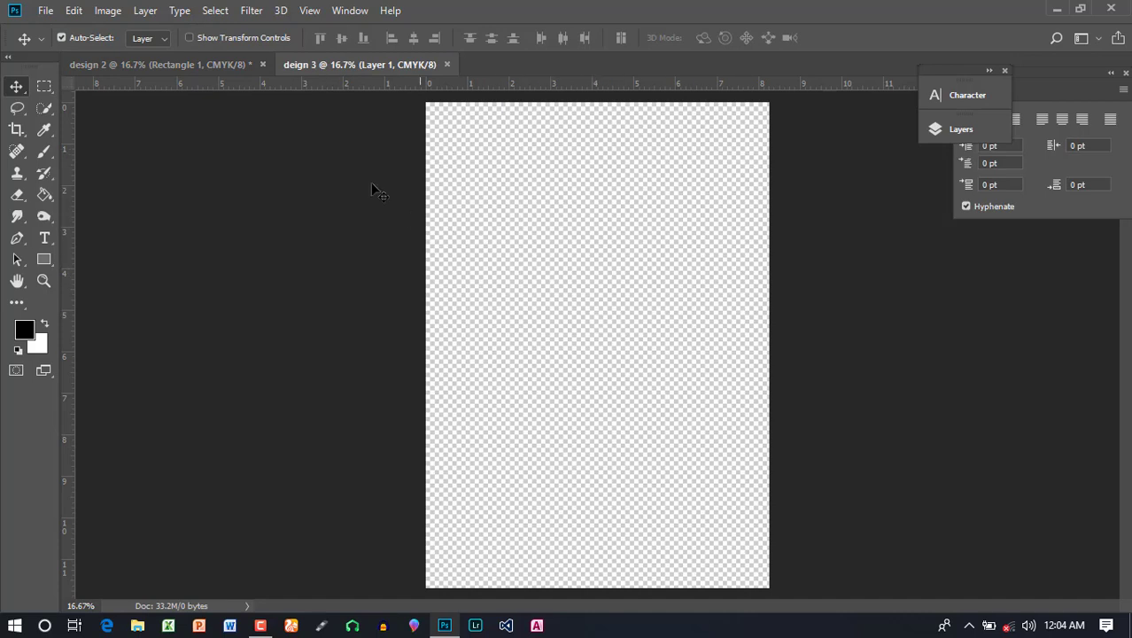
Draw a rectangle on the deign 3 page and give it a solid black fill
click(44, 259)
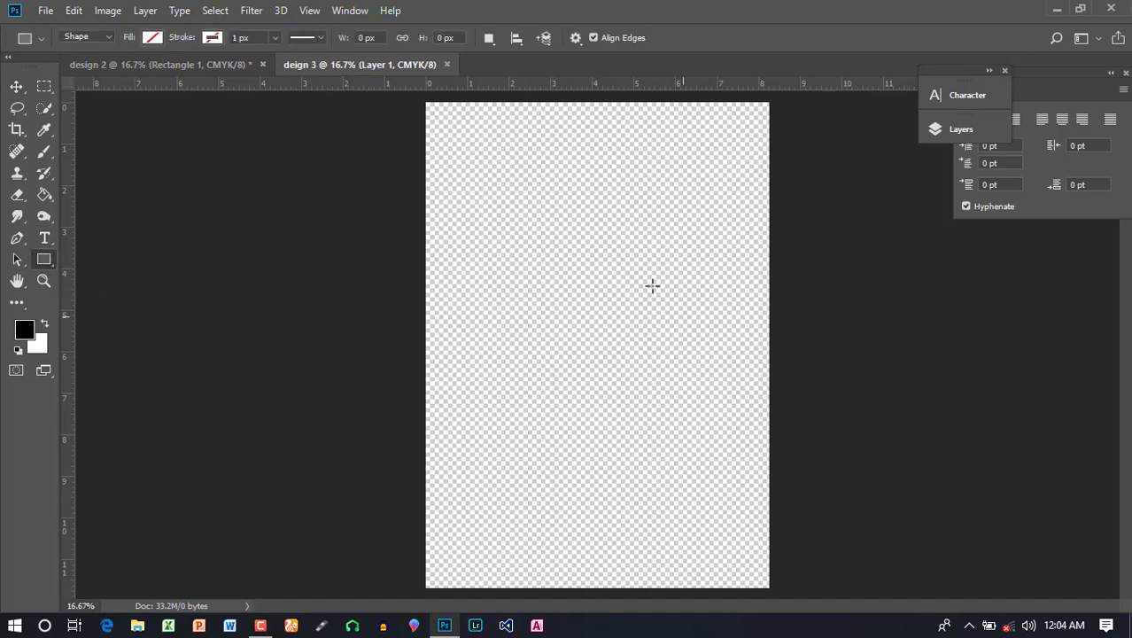
drag(518, 211, 704, 450)
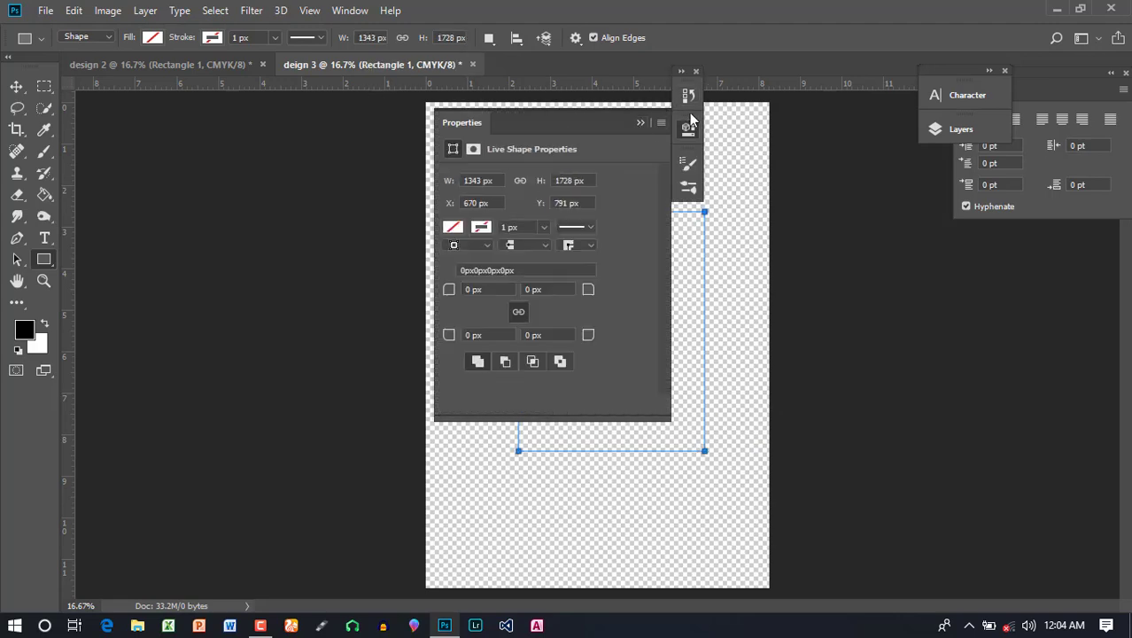
click(640, 123)
click(153, 37)
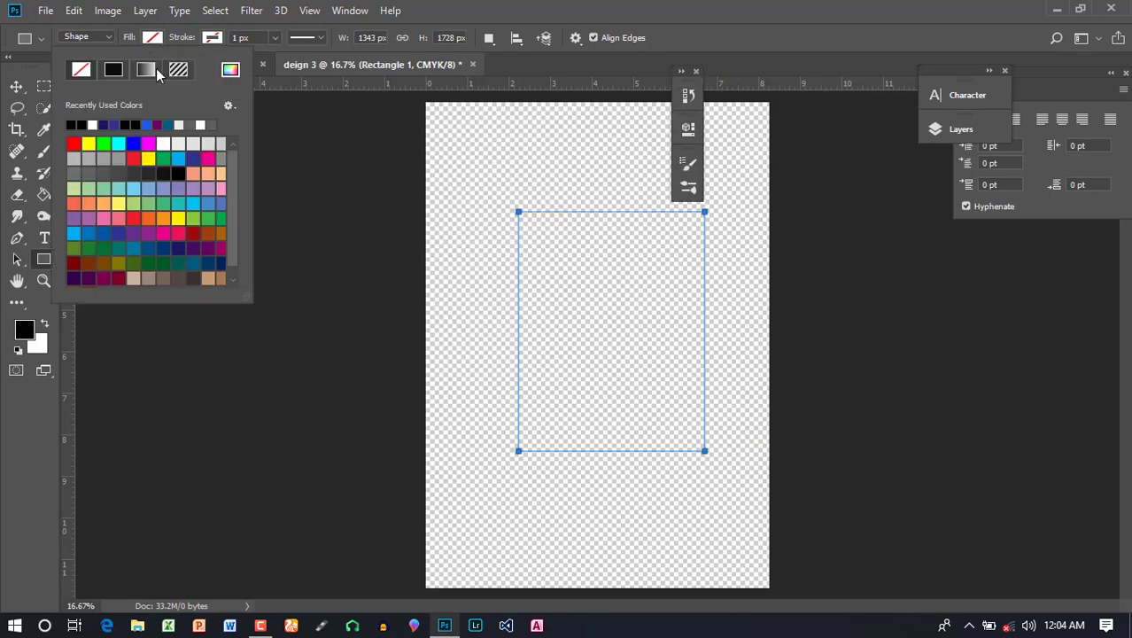
click(113, 69)
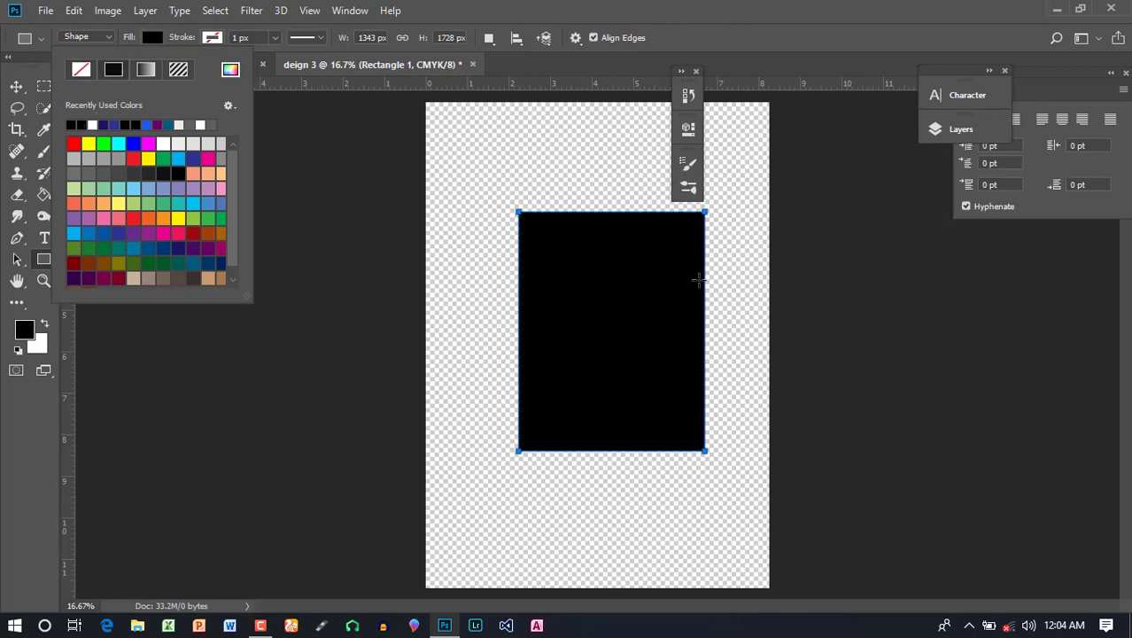
click(694, 73)
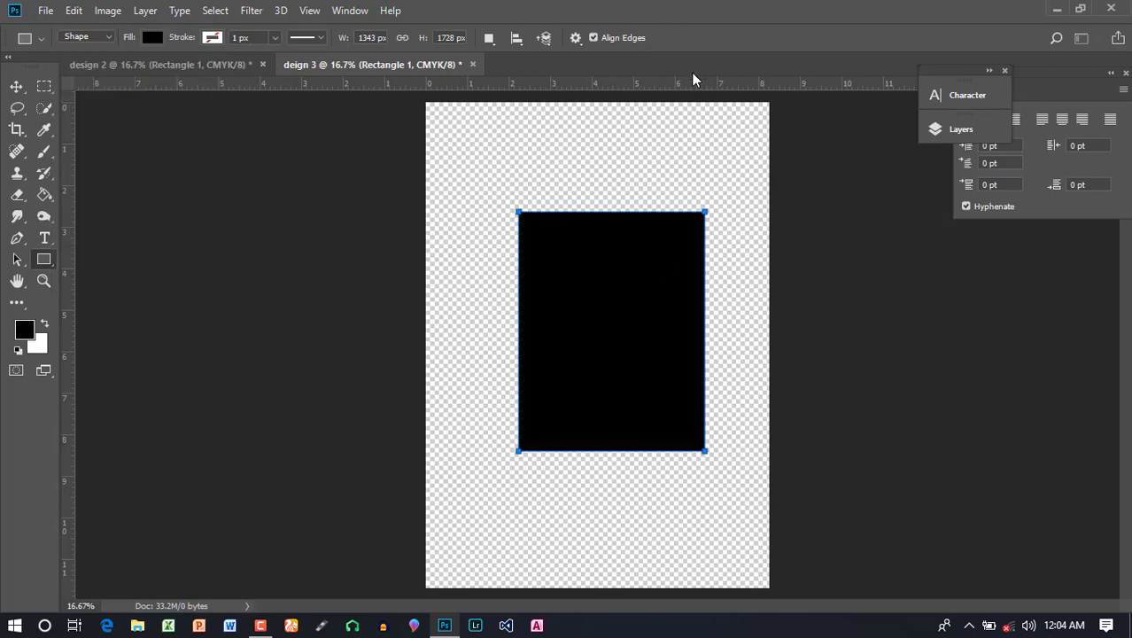
Return to deign 3 and close the floating Character, Layers and Paragraph panels
click(188, 67)
click(330, 65)
click(1004, 71)
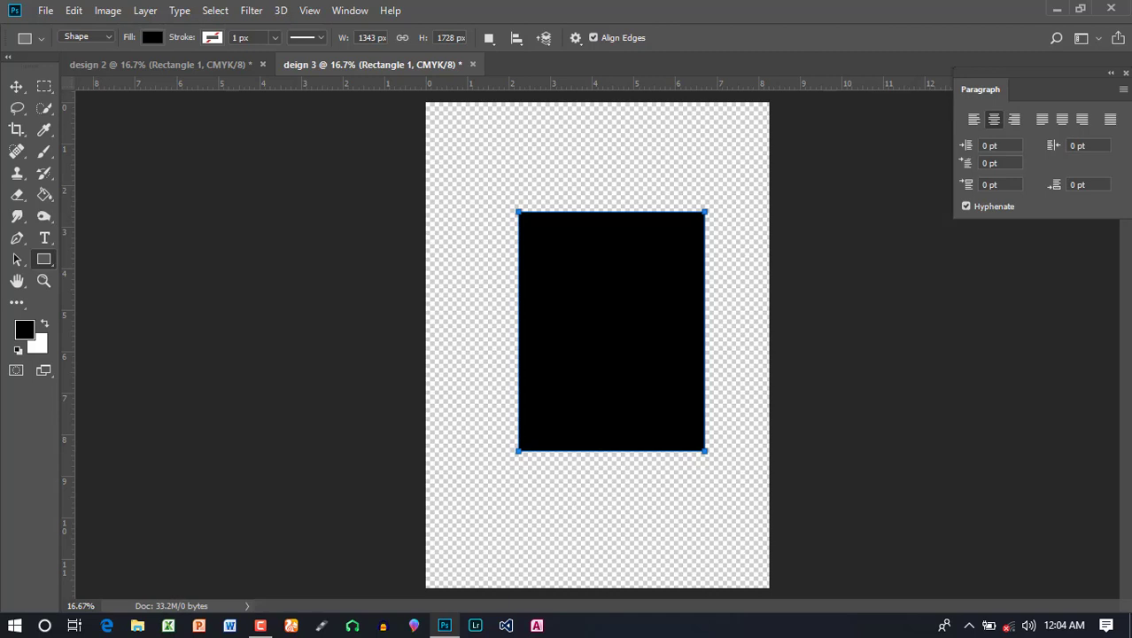
click(1128, 73)
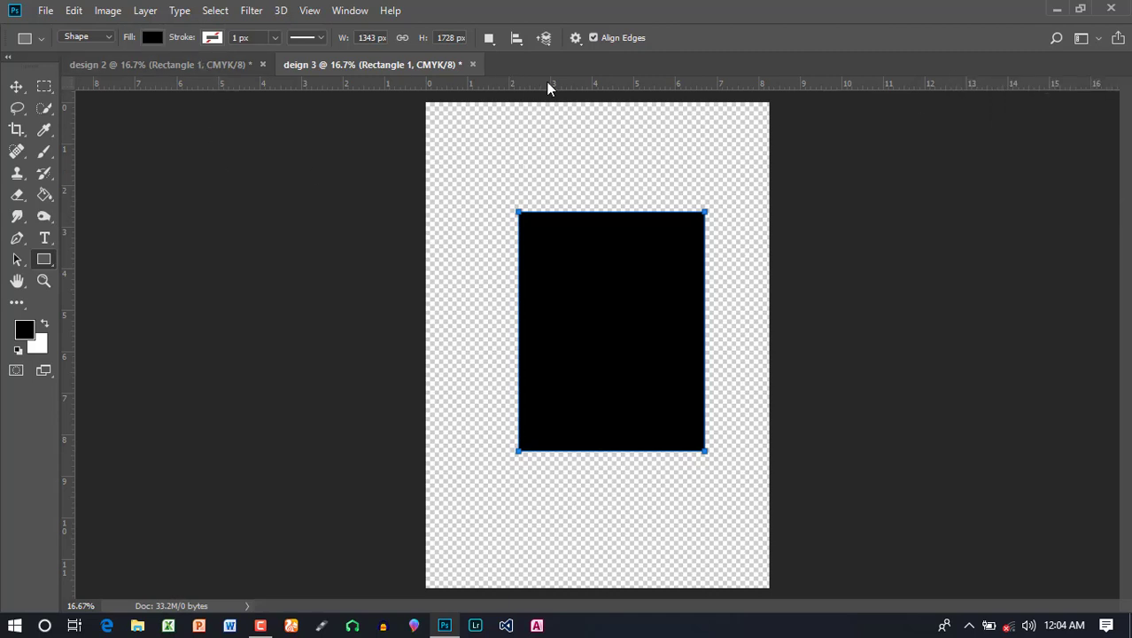
Minimise Photoshop and create a desktop folder named 'Design'
click(1057, 9)
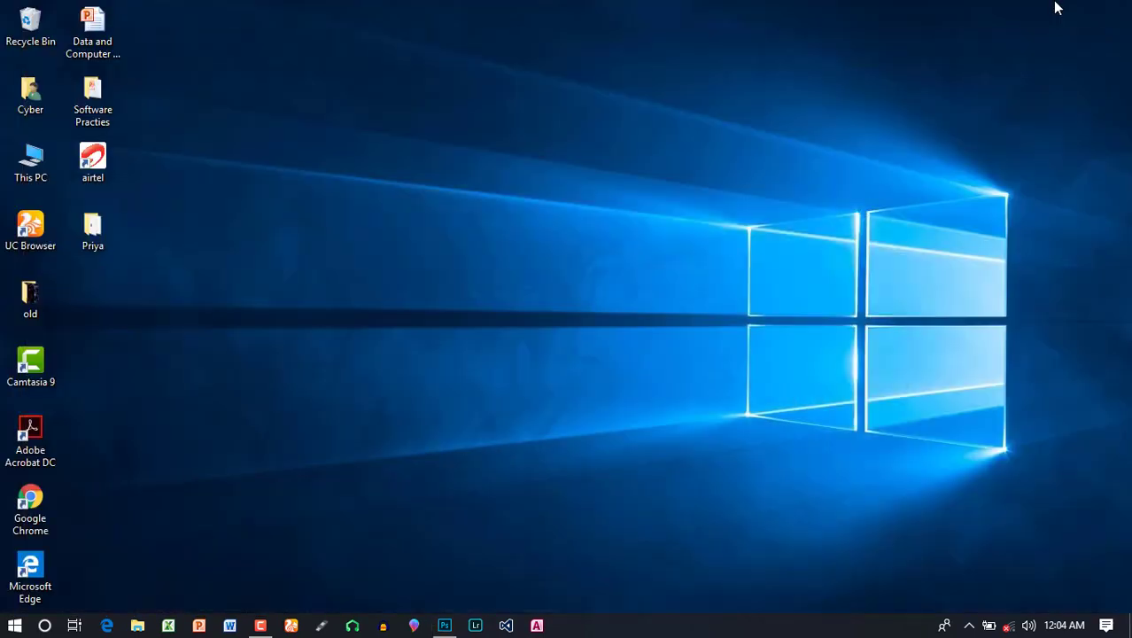
right_click(550, 221)
mouse_move(663, 407)
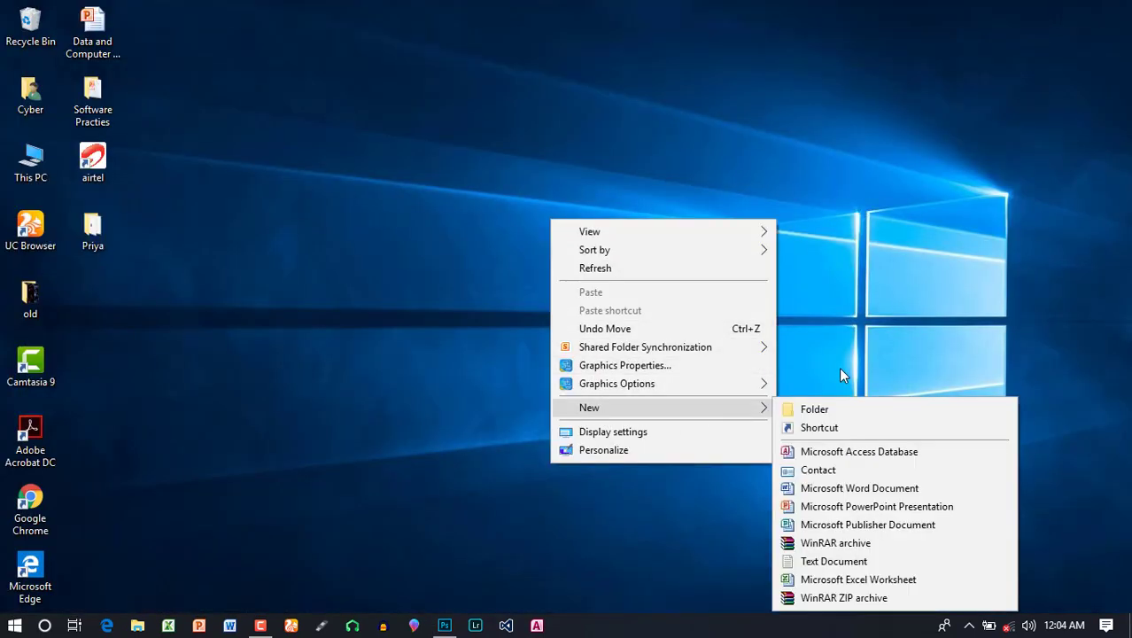
click(788, 406)
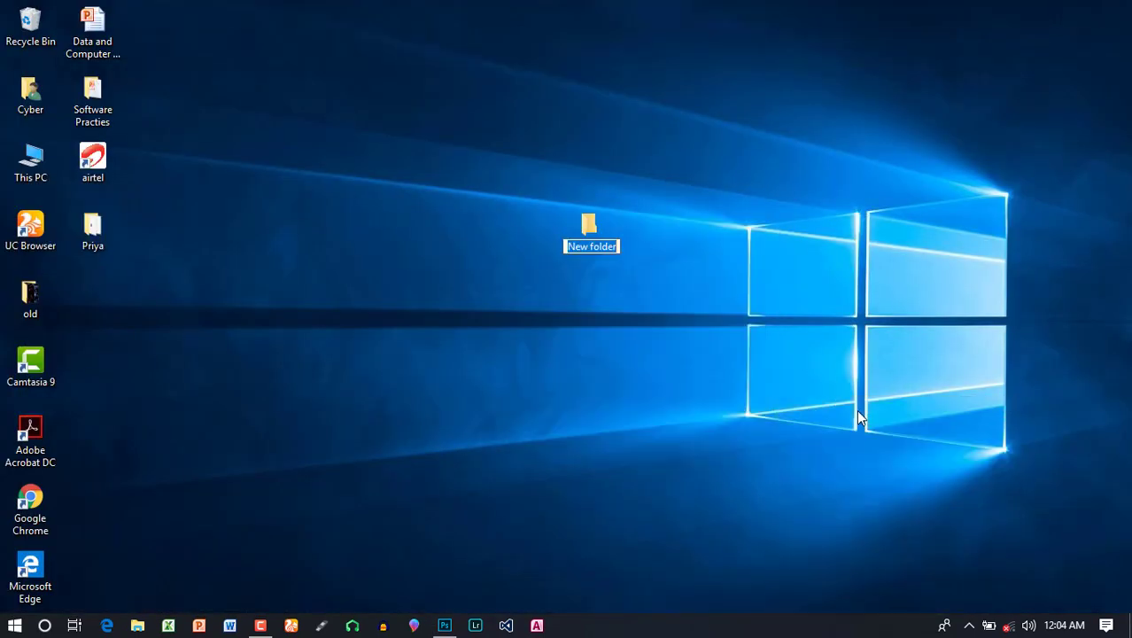
text(Design)
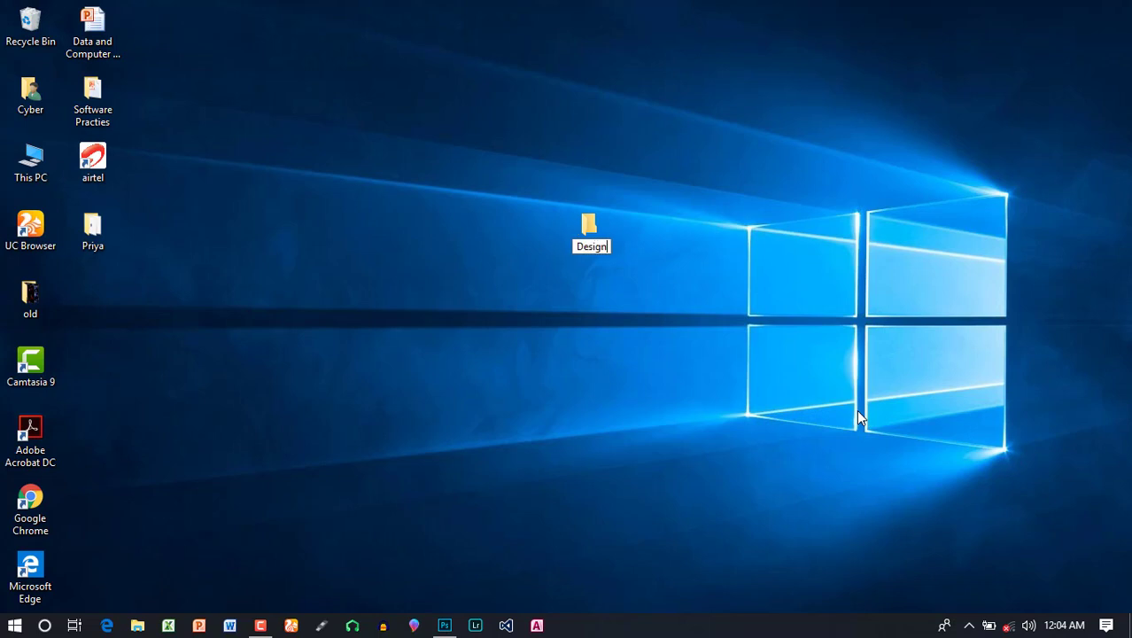
key(Return)
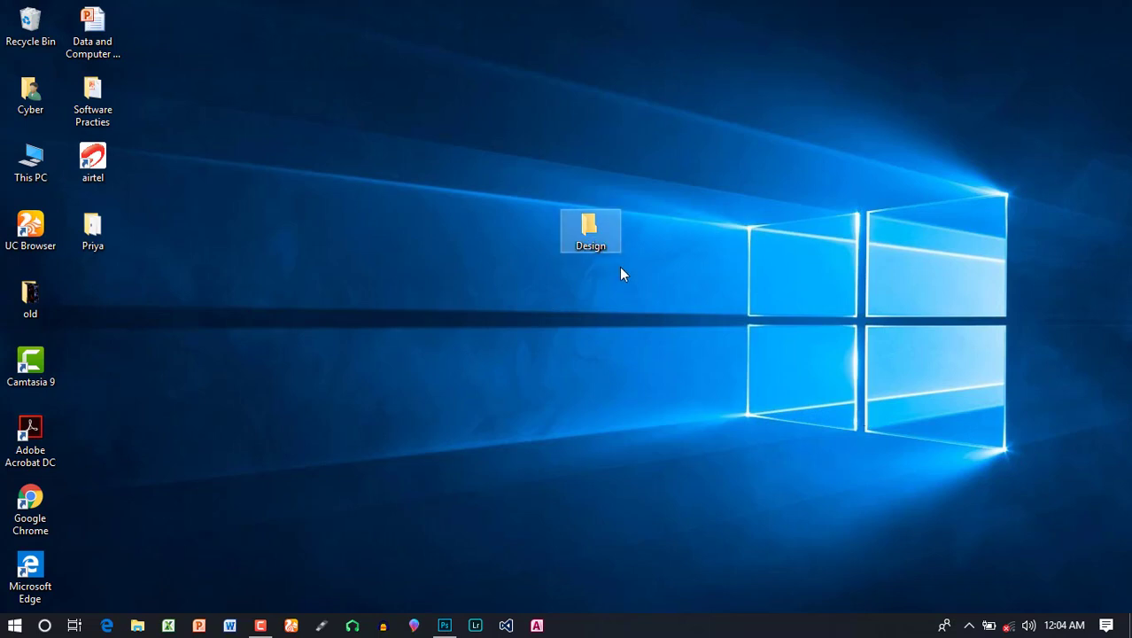
click(587, 316)
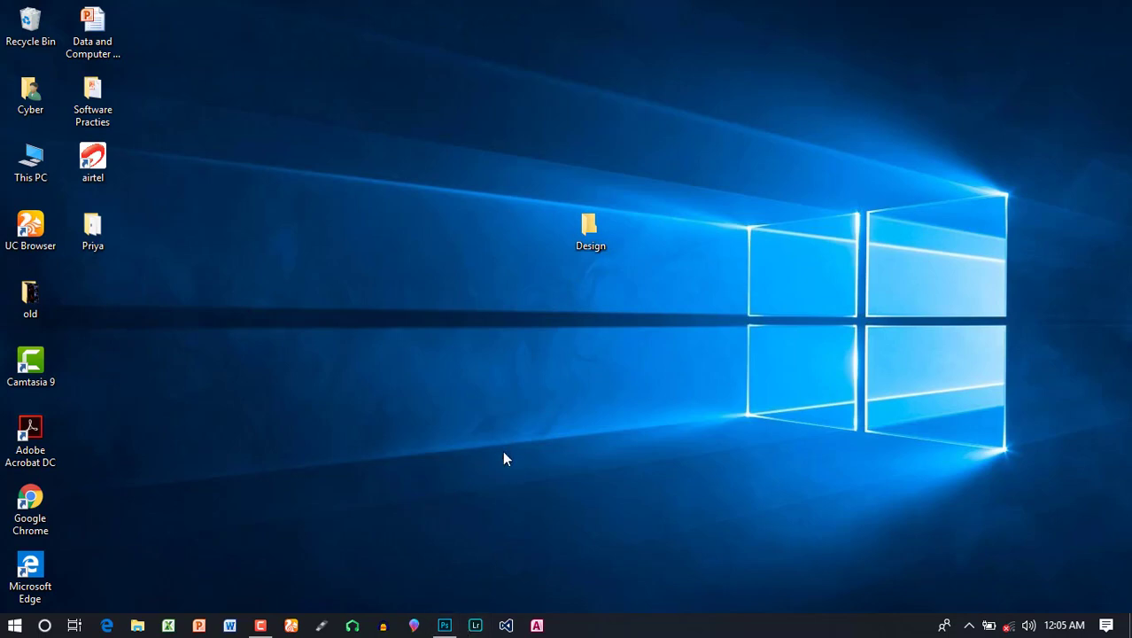
Save design 2 as 'design 2.psd' in Desktop > Design, close it, and minimise Photoshop
click(447, 625)
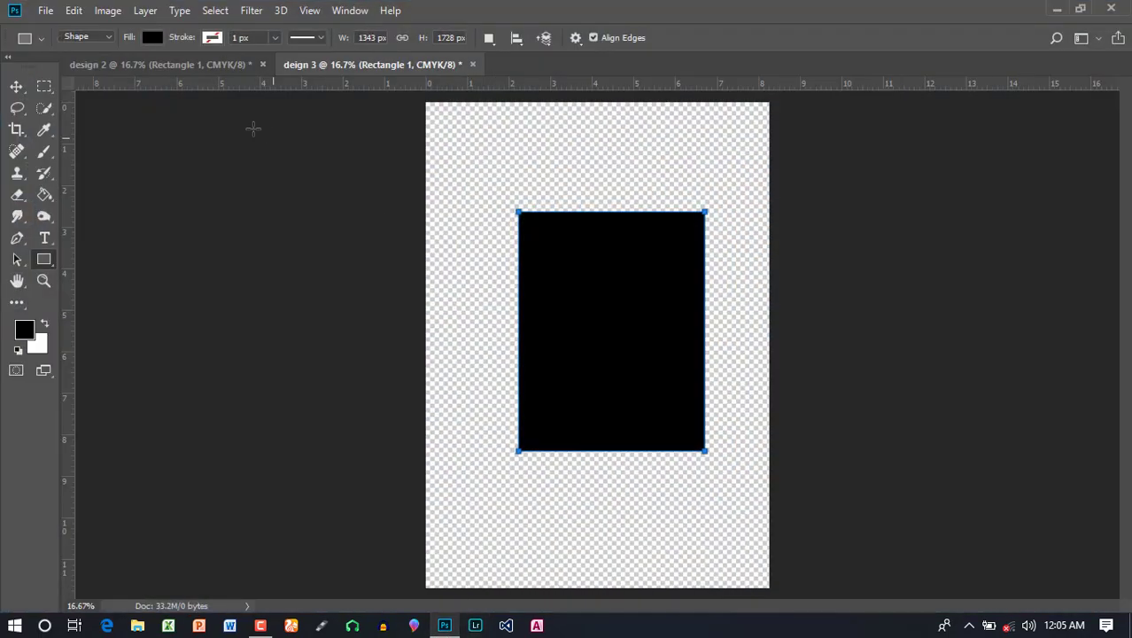
click(197, 68)
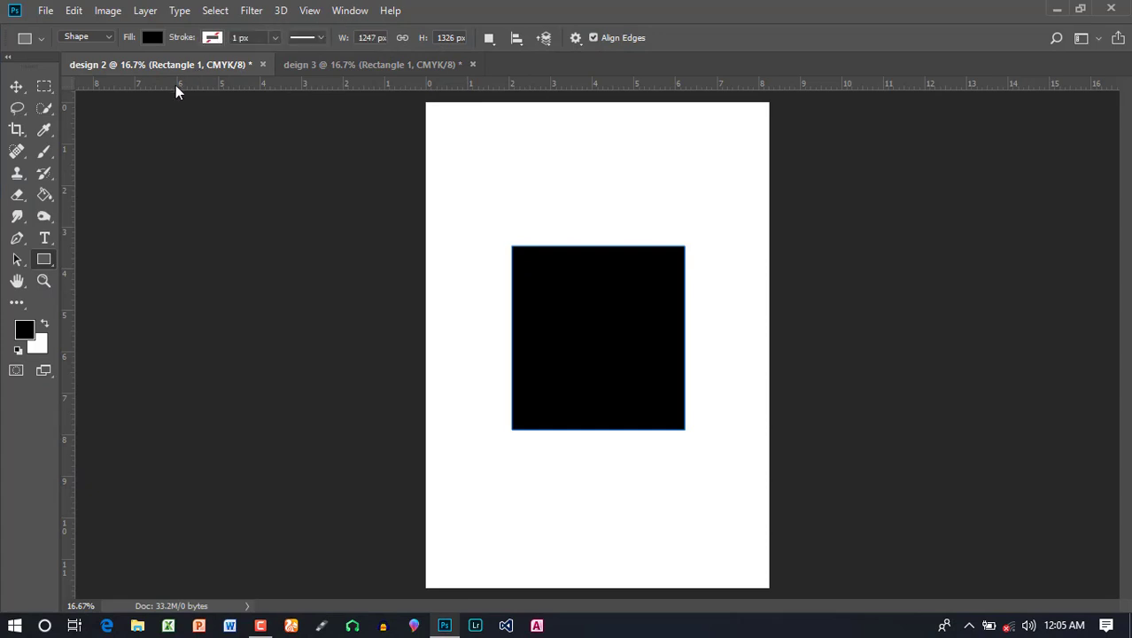
click(49, 10)
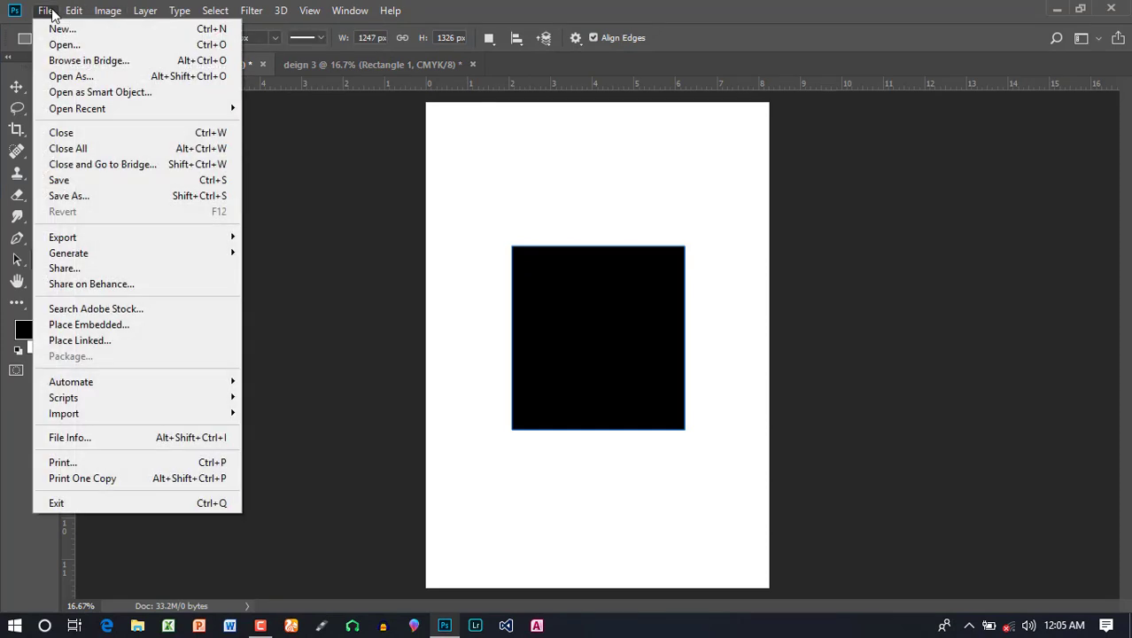
click(100, 196)
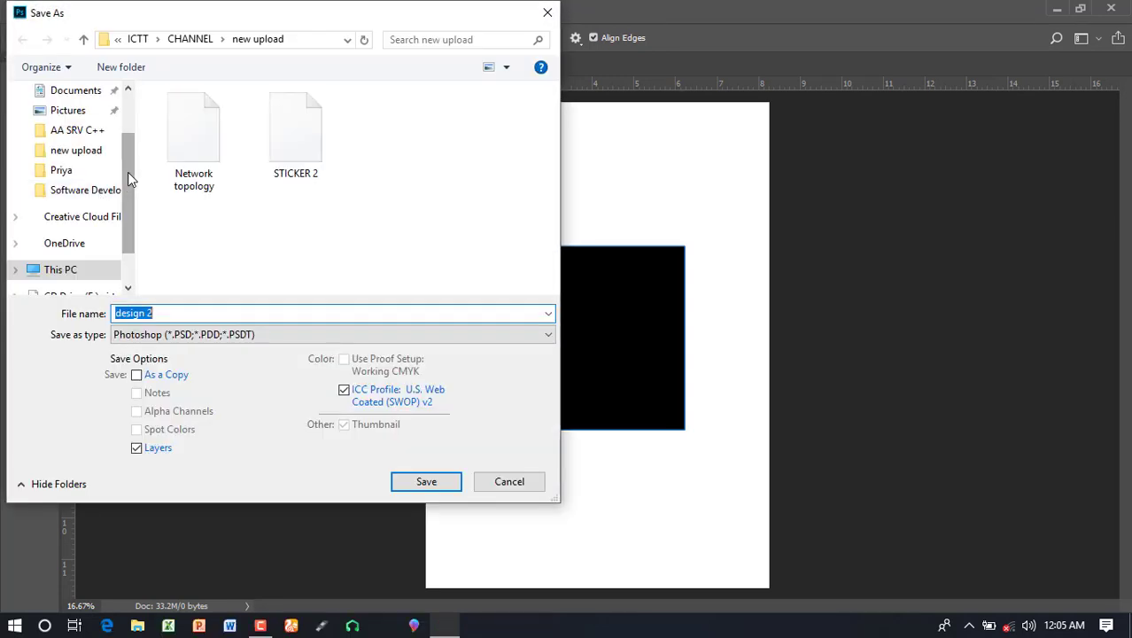
drag(127, 177, 127, 103)
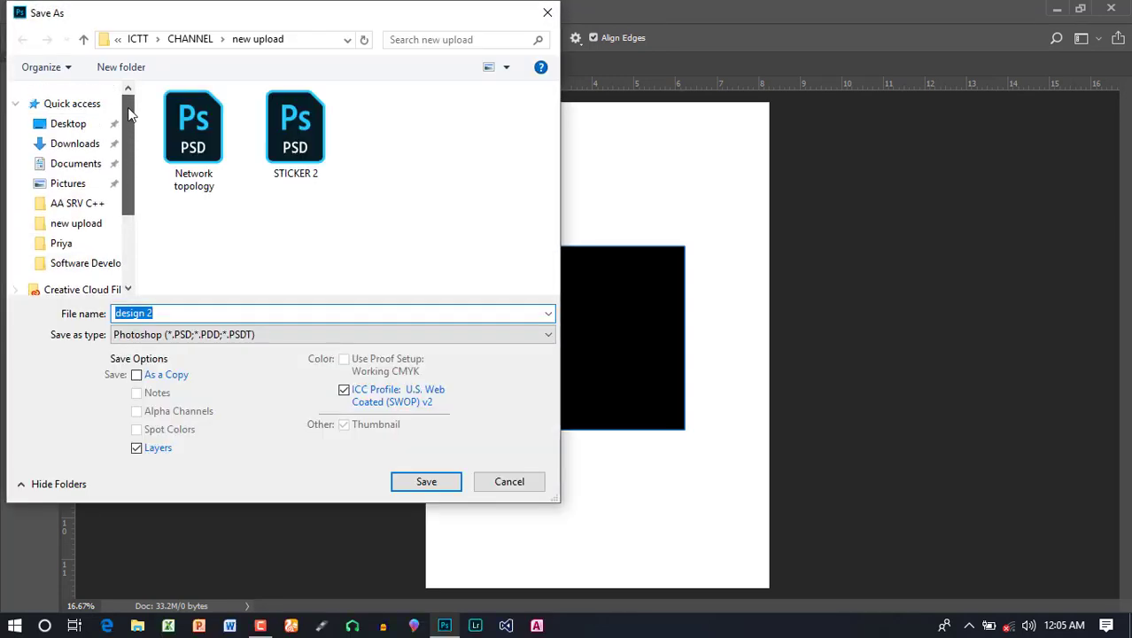
click(71, 124)
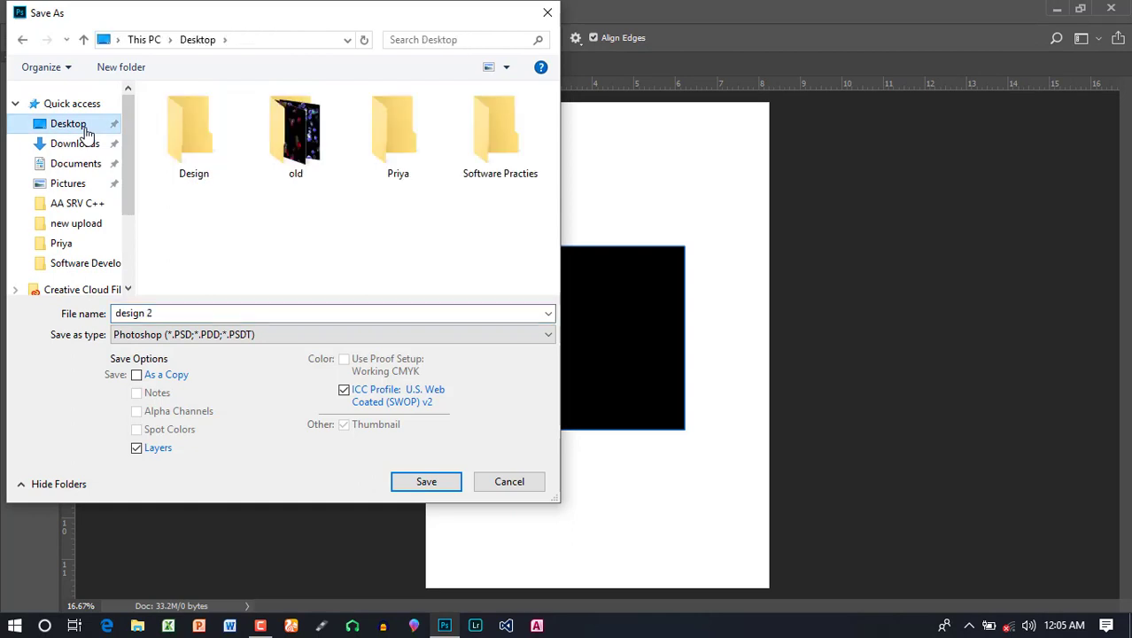
double_click(194, 142)
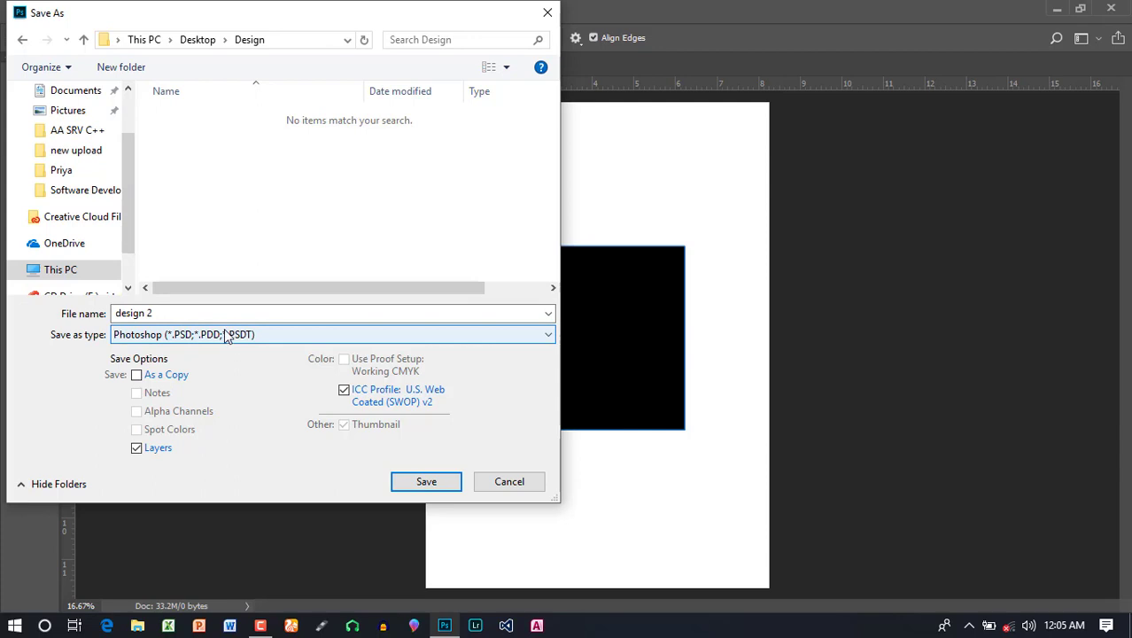
click(420, 486)
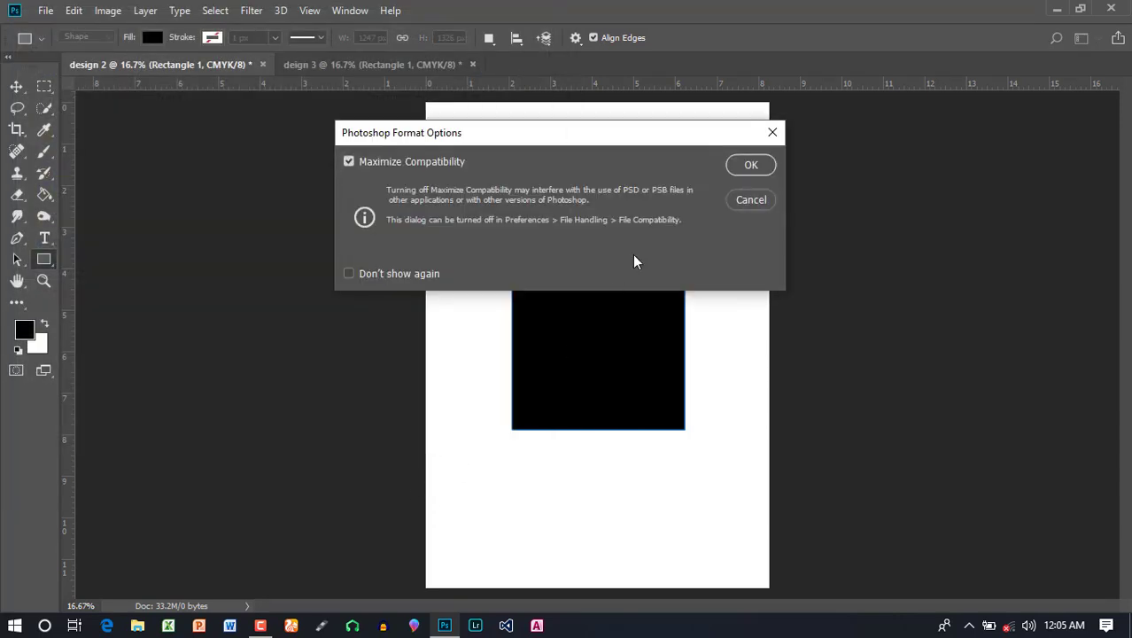
click(767, 169)
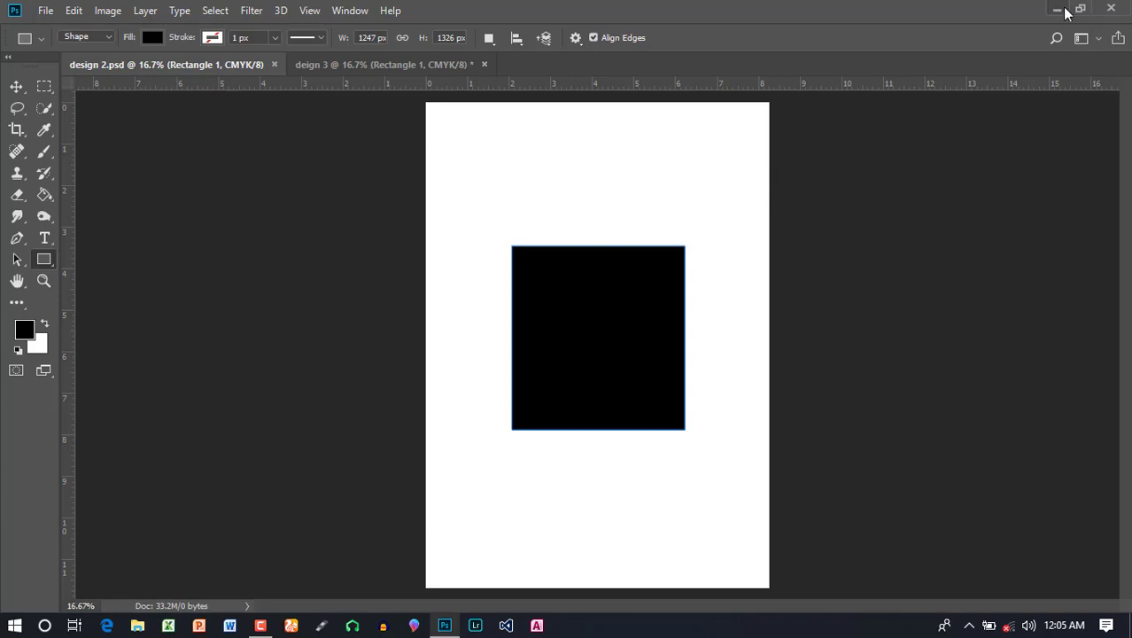
click(274, 64)
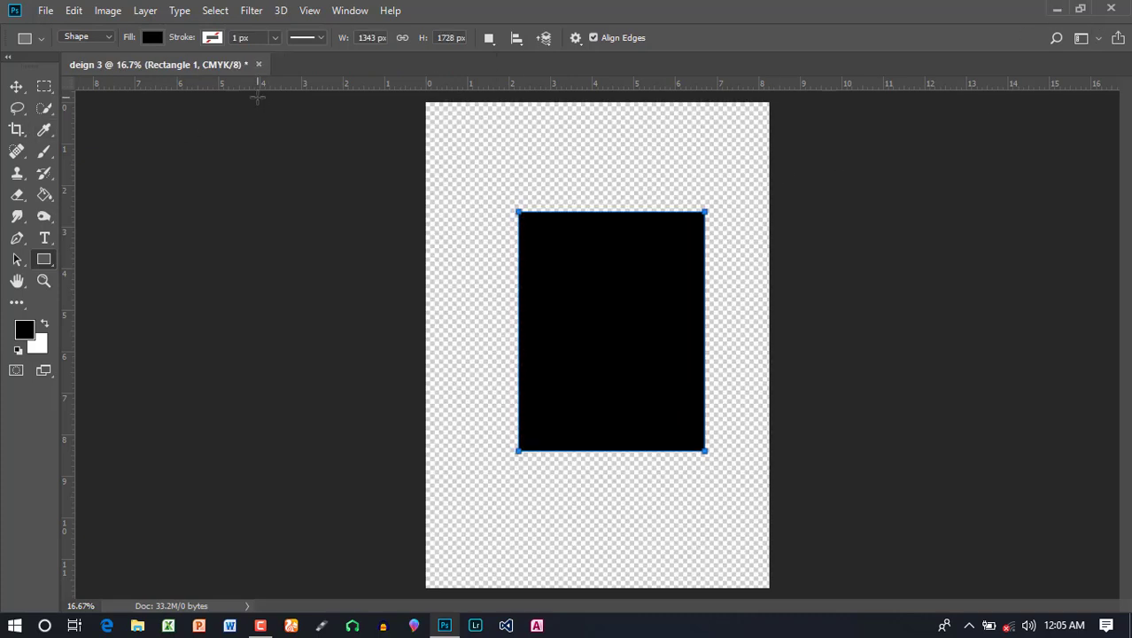
click(1058, 10)
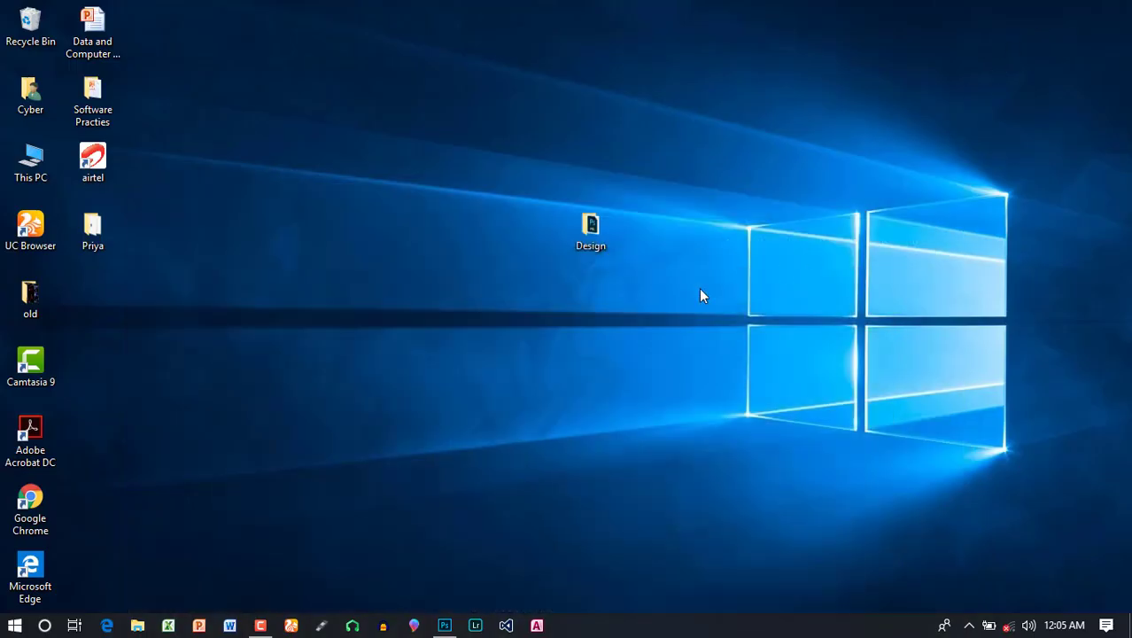
Open the Design folder and check design 2's Properties, confirming its .psd file type
double_click(599, 243)
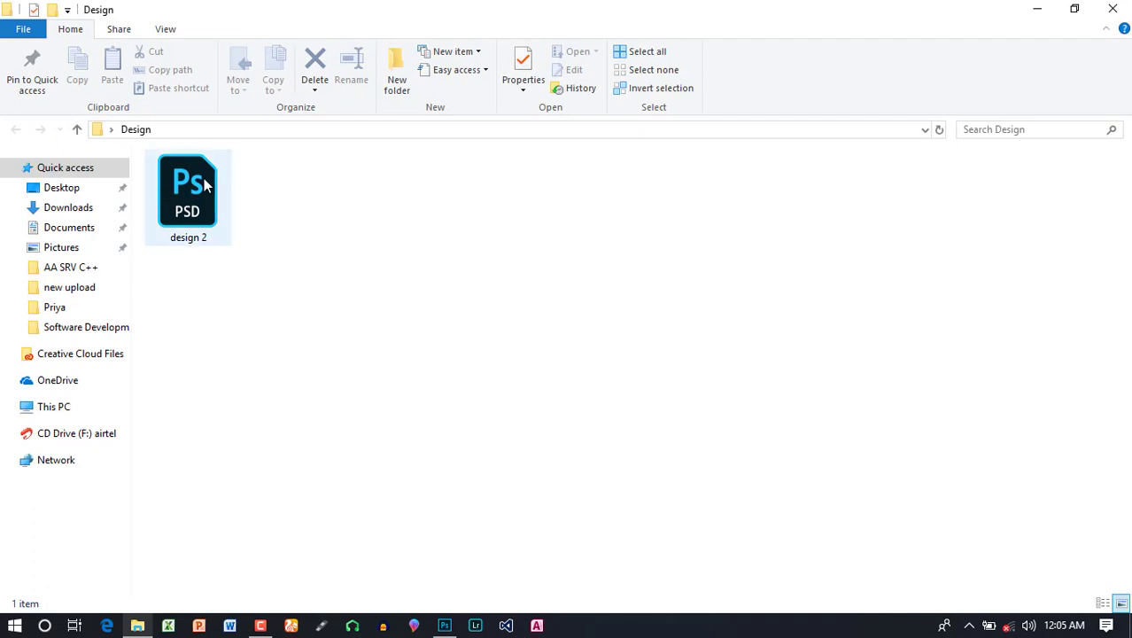
click(190, 192)
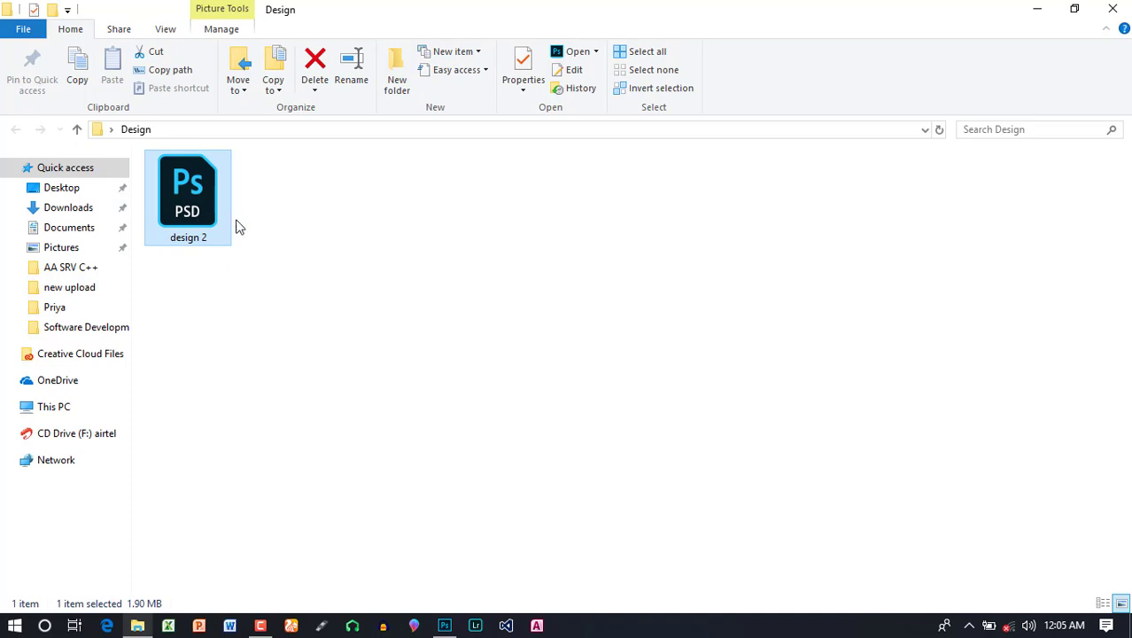
right_click(199, 209)
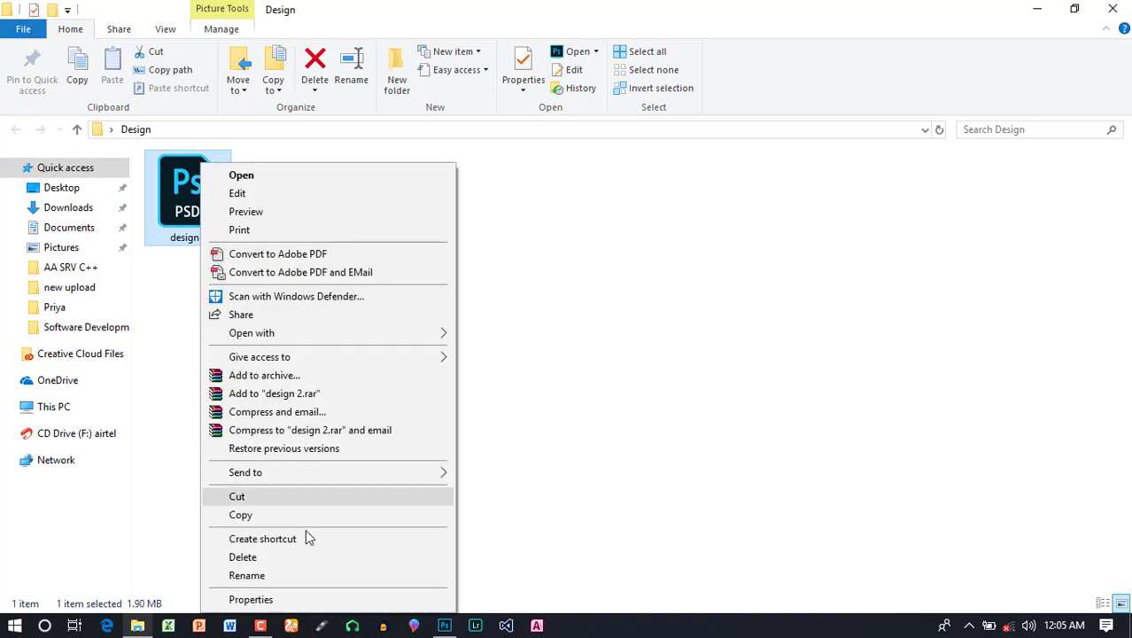
click(301, 600)
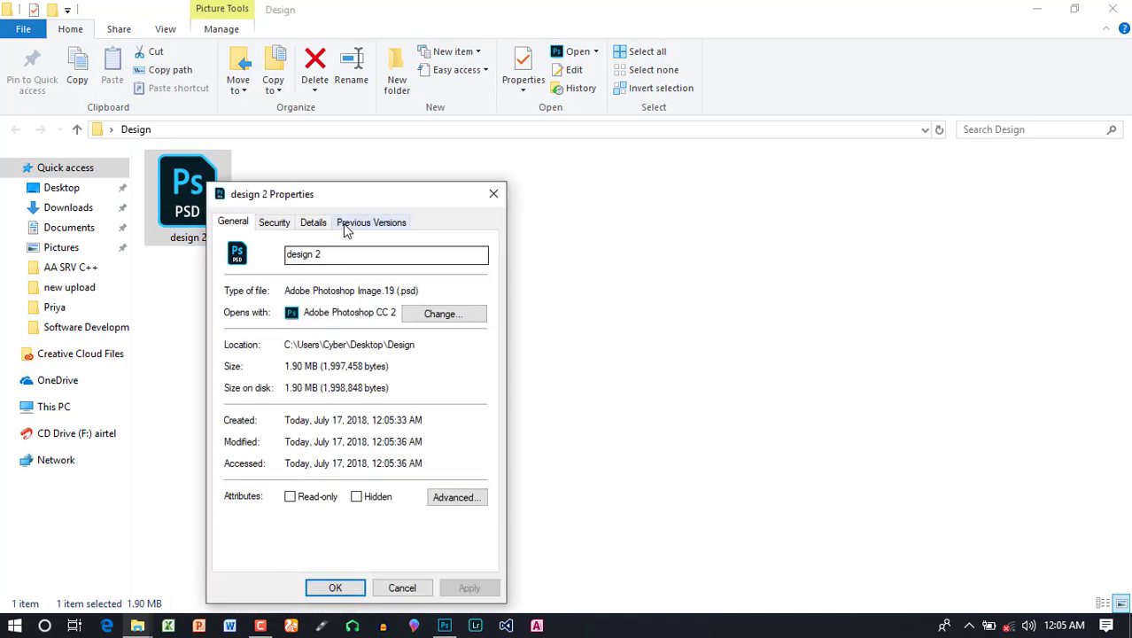
drag(450, 202, 783, 197)
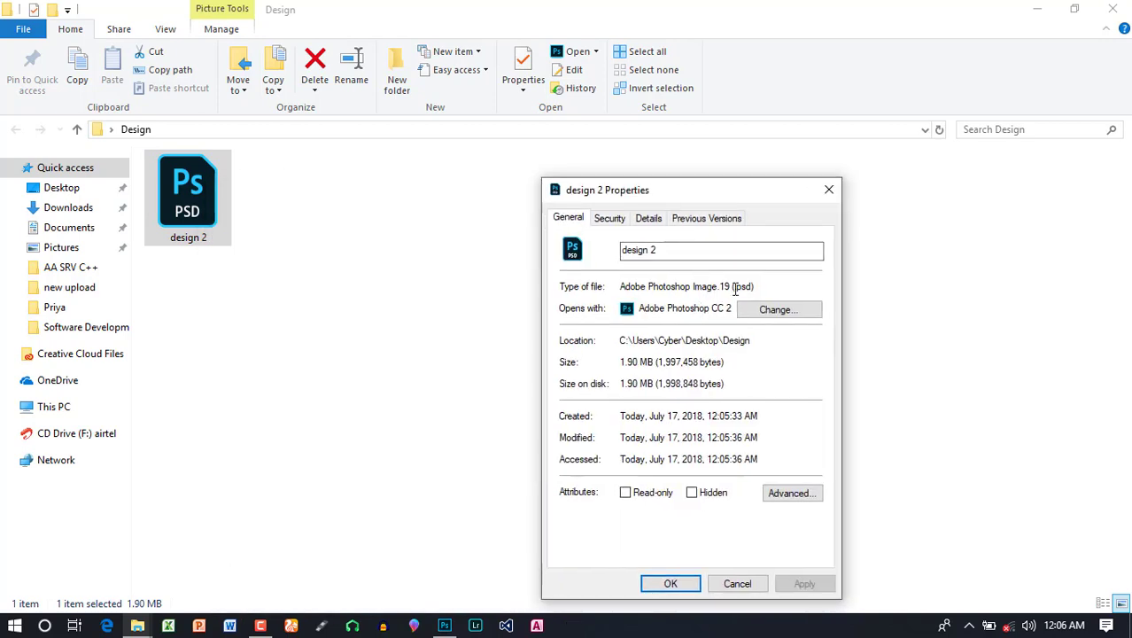
drag(734, 286, 764, 286)
click(828, 189)
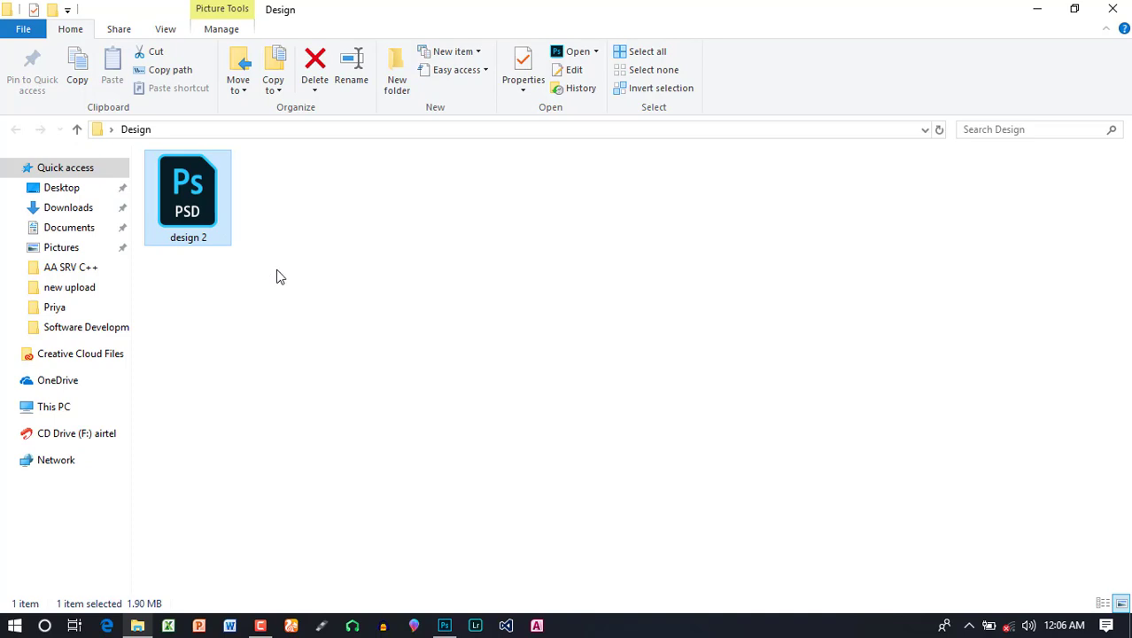
Open design 2.psd and select the Rectangle 1 layer
double_click(183, 195)
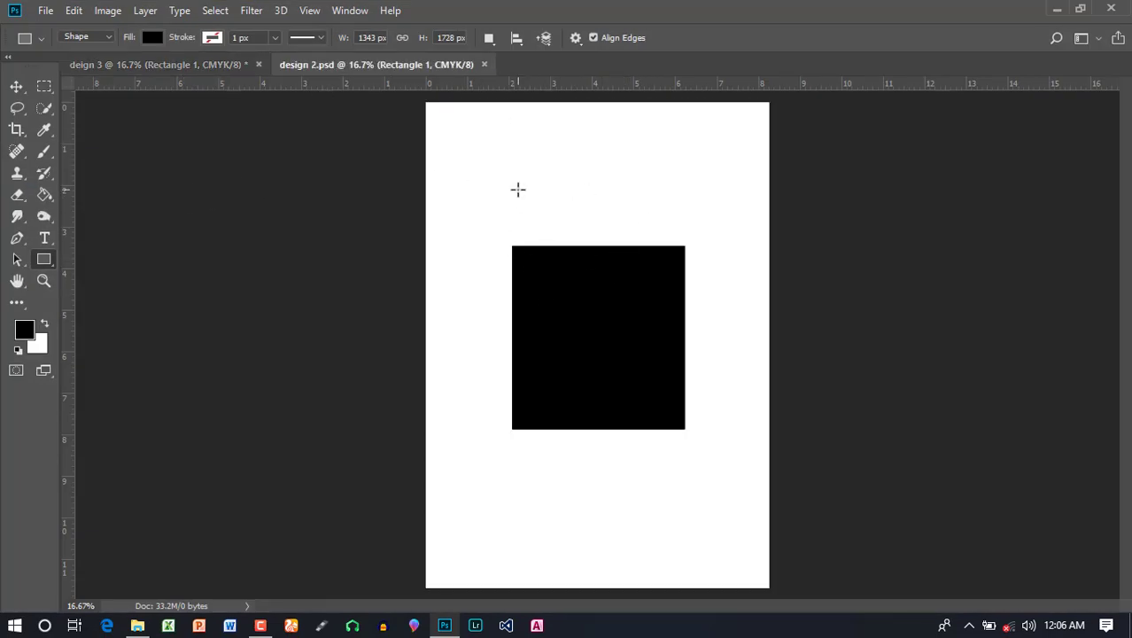
click(16, 86)
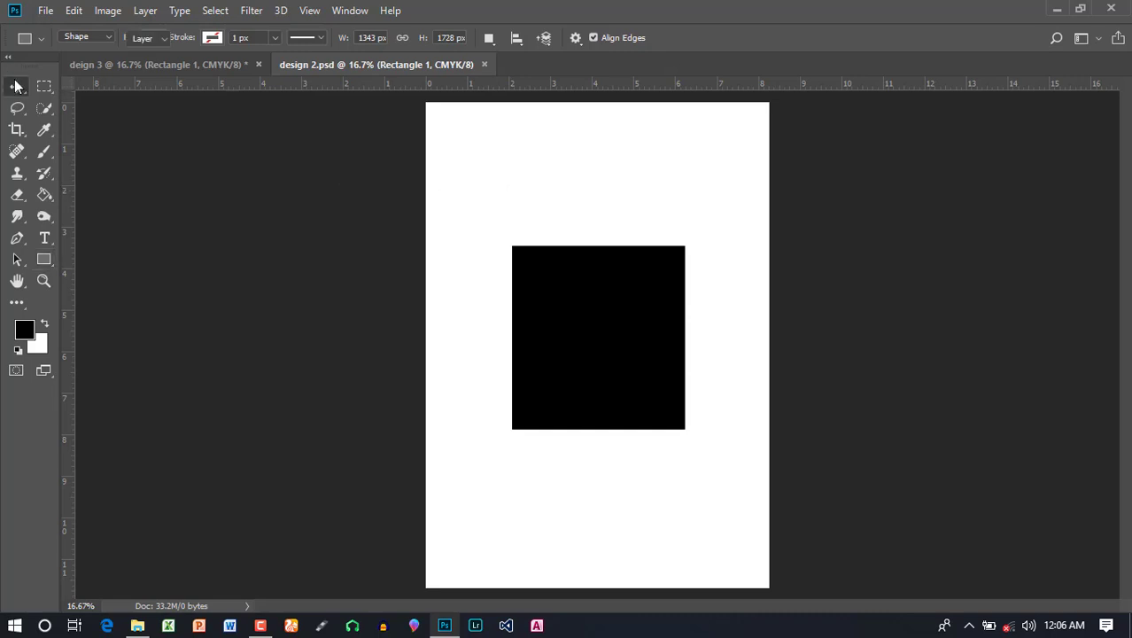
right_click(620, 307)
click(652, 308)
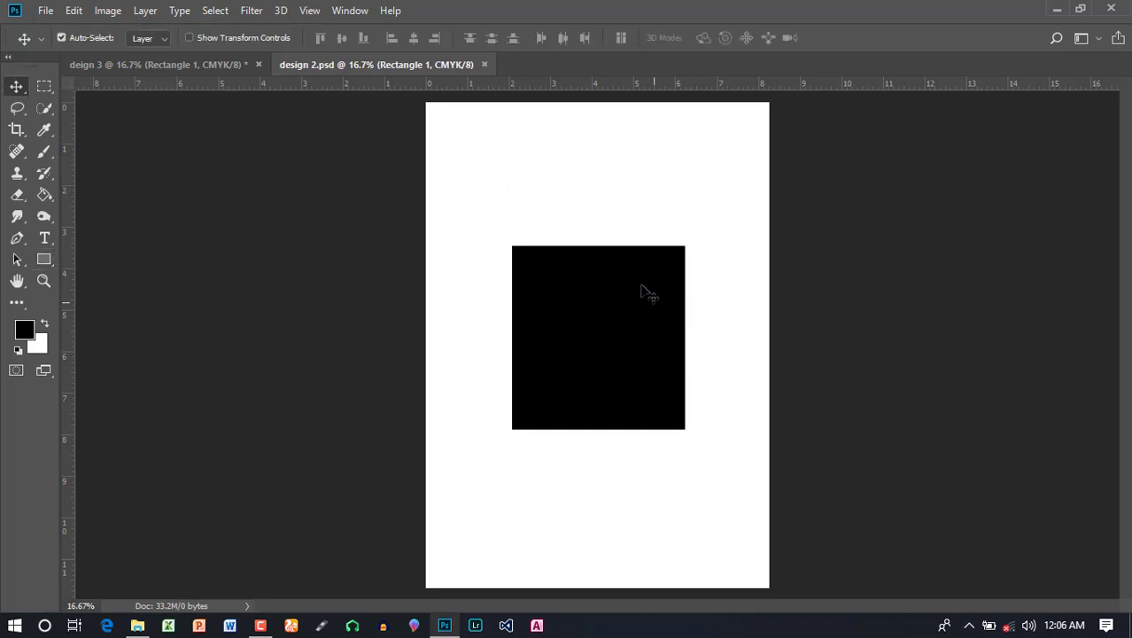
Make bright red the foreground colour, then decline rasterizing when Paint Bucket is tried
click(24, 332)
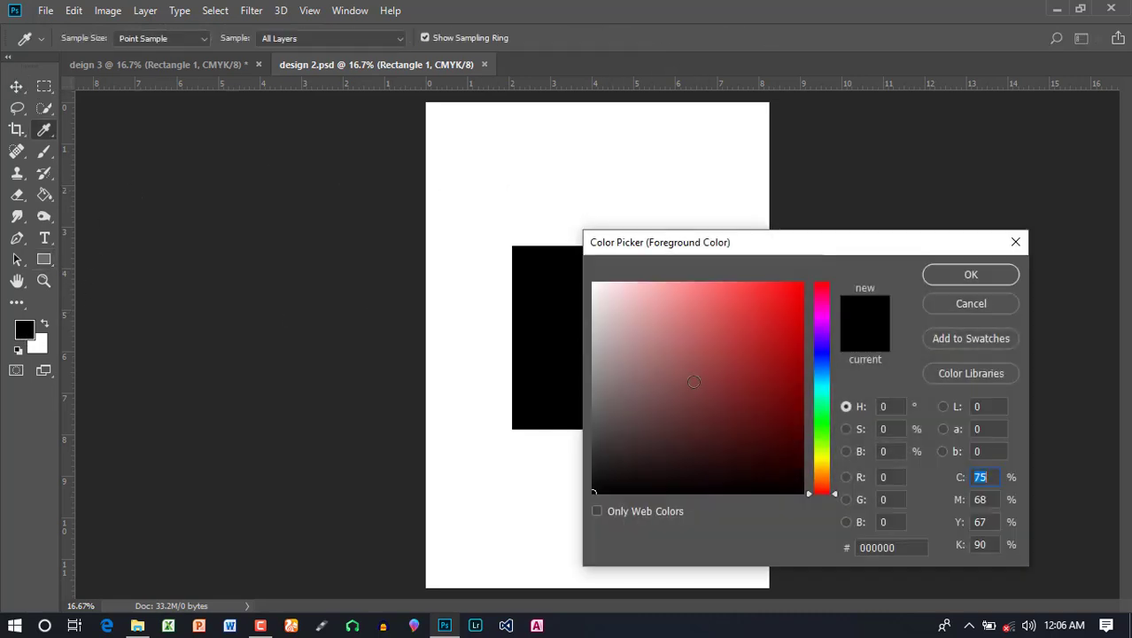
click(792, 303)
click(972, 274)
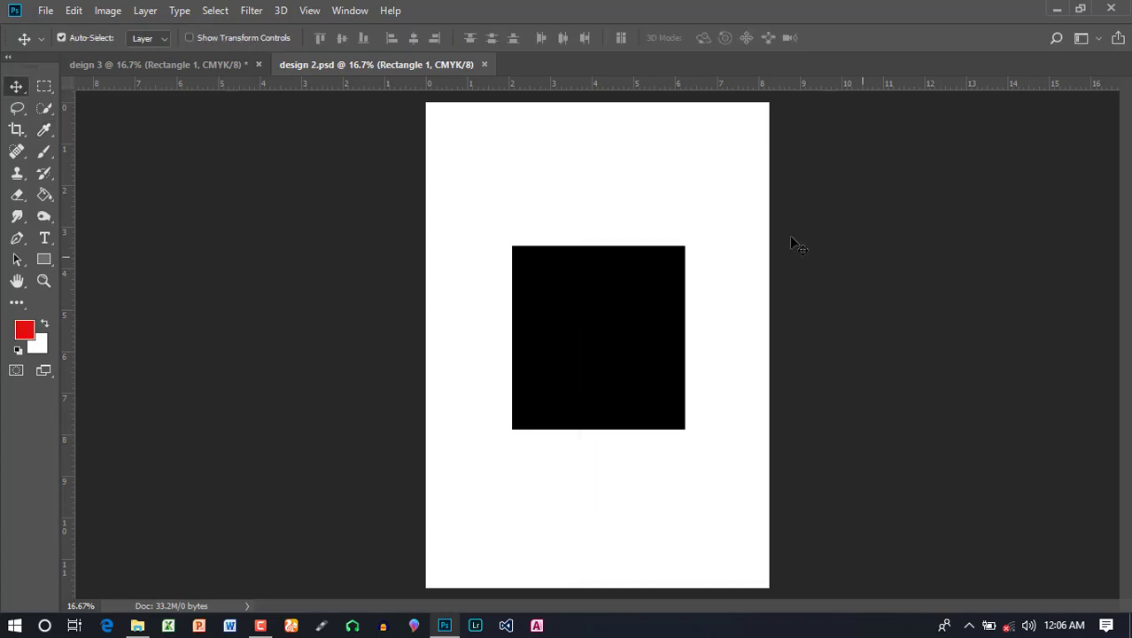
click(44, 195)
click(594, 339)
click(500, 242)
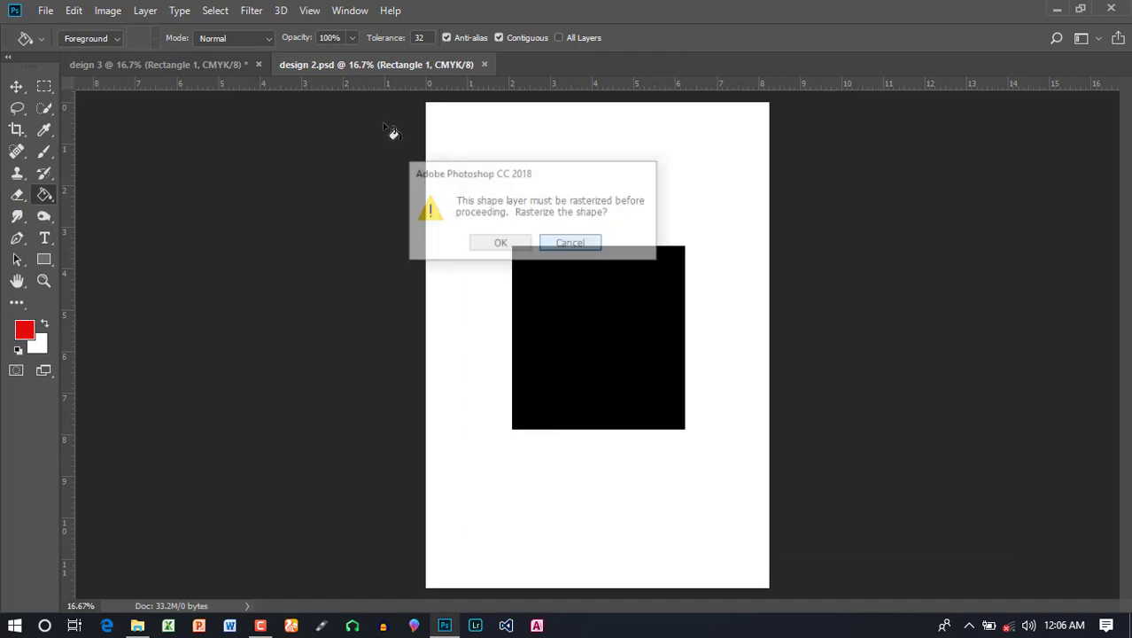
Add a Color Overlay effect to the Rectangle 1 layer in design 2
click(350, 11)
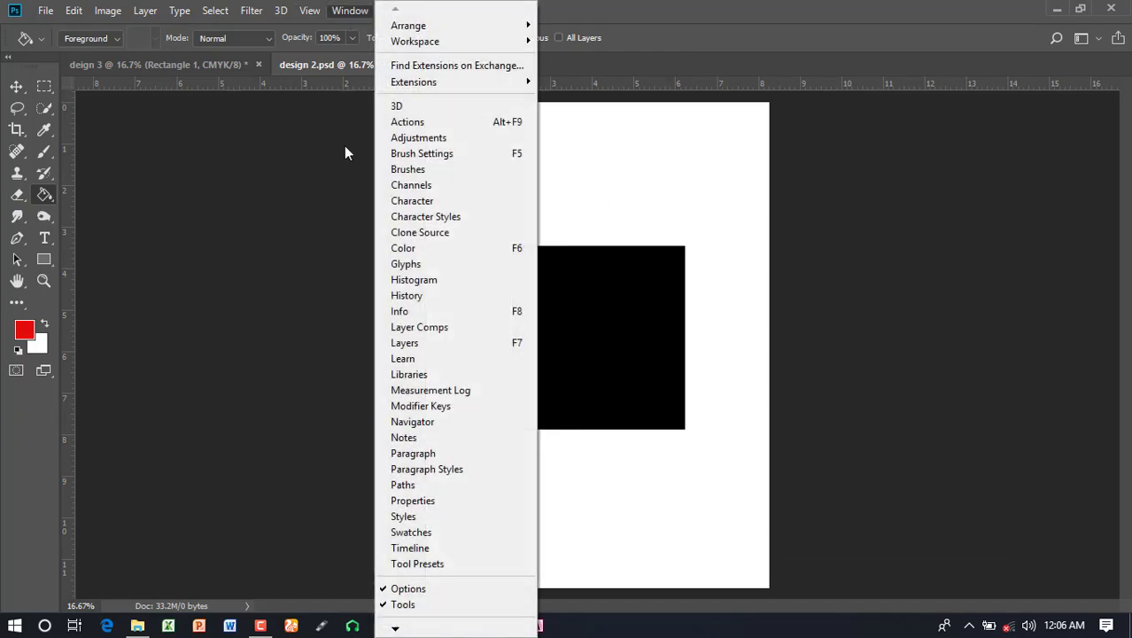
click(434, 345)
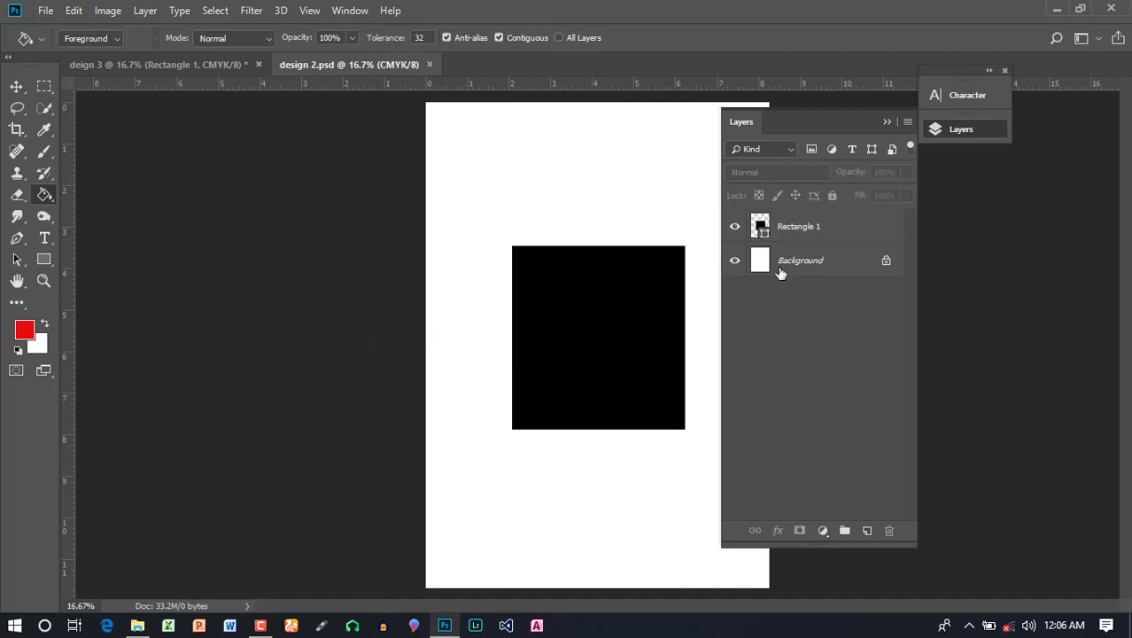
click(769, 238)
click(778, 530)
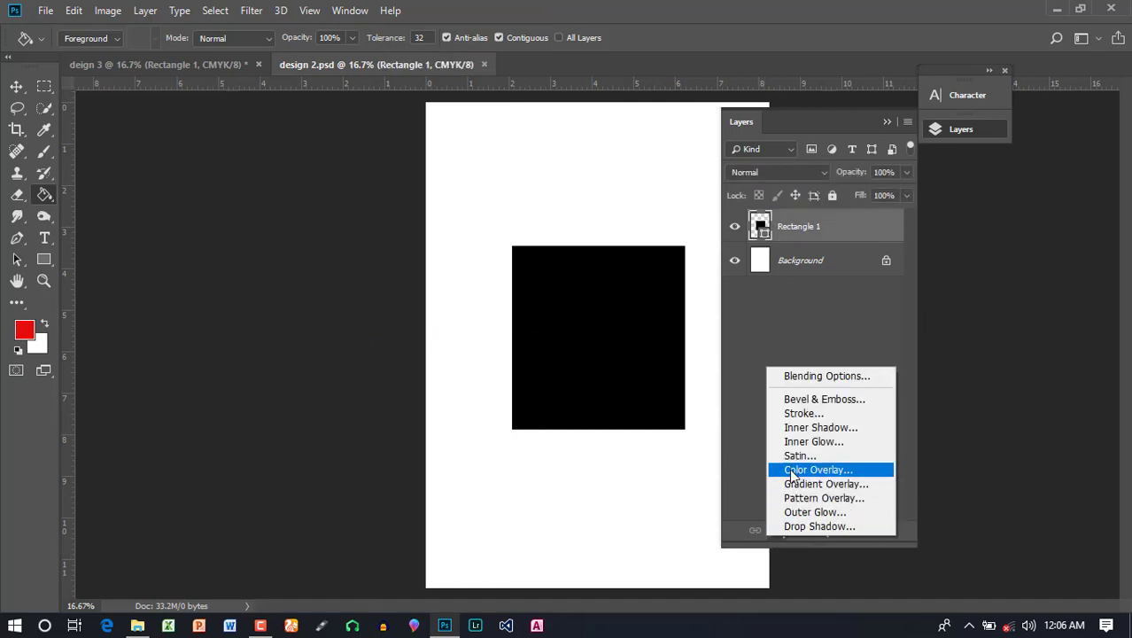
click(793, 469)
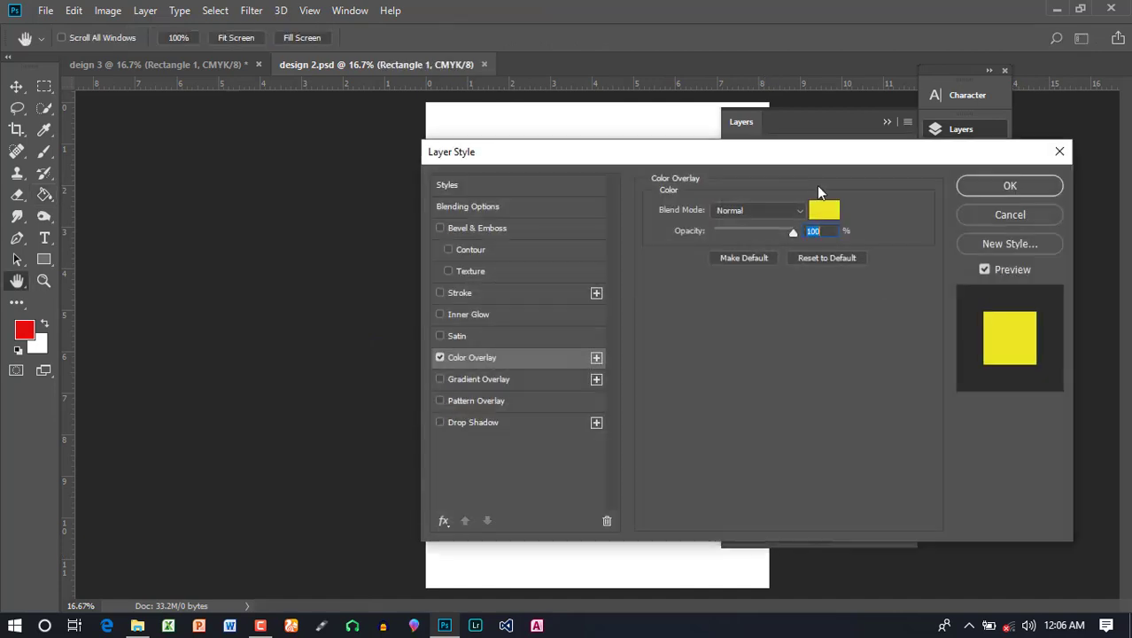
Set the overlay colour to red, apply it, and collapse the Layers panel
click(828, 216)
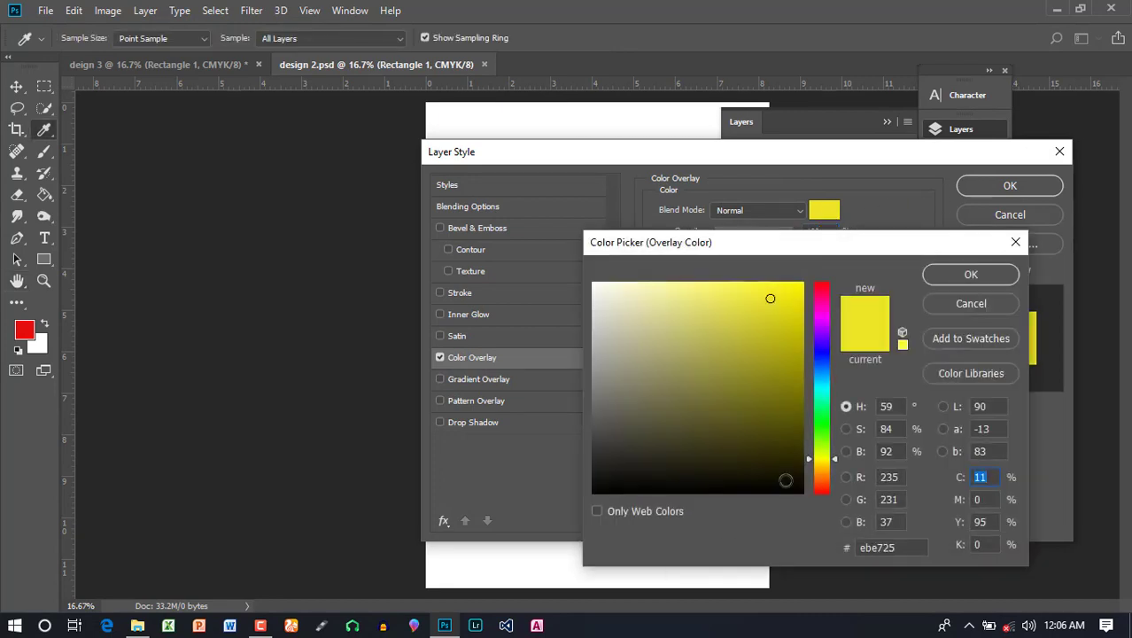
mouse_move(820, 470)
mouse_down()
mouse_move(831, 442)
mouse_move(833, 488)
mouse_up()
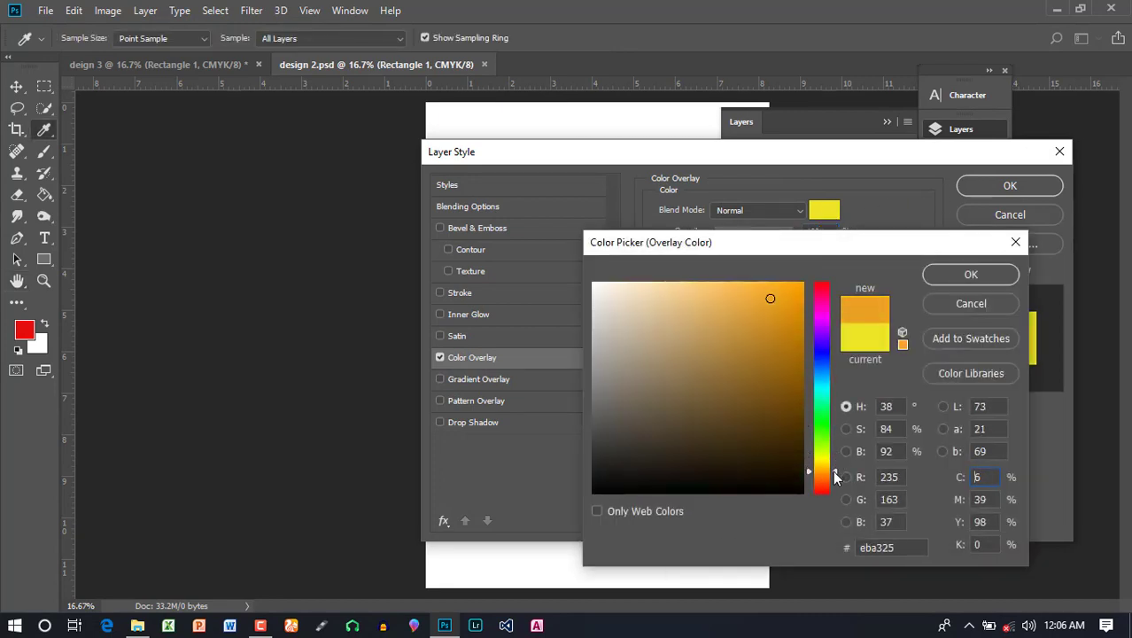
click(971, 275)
click(1010, 185)
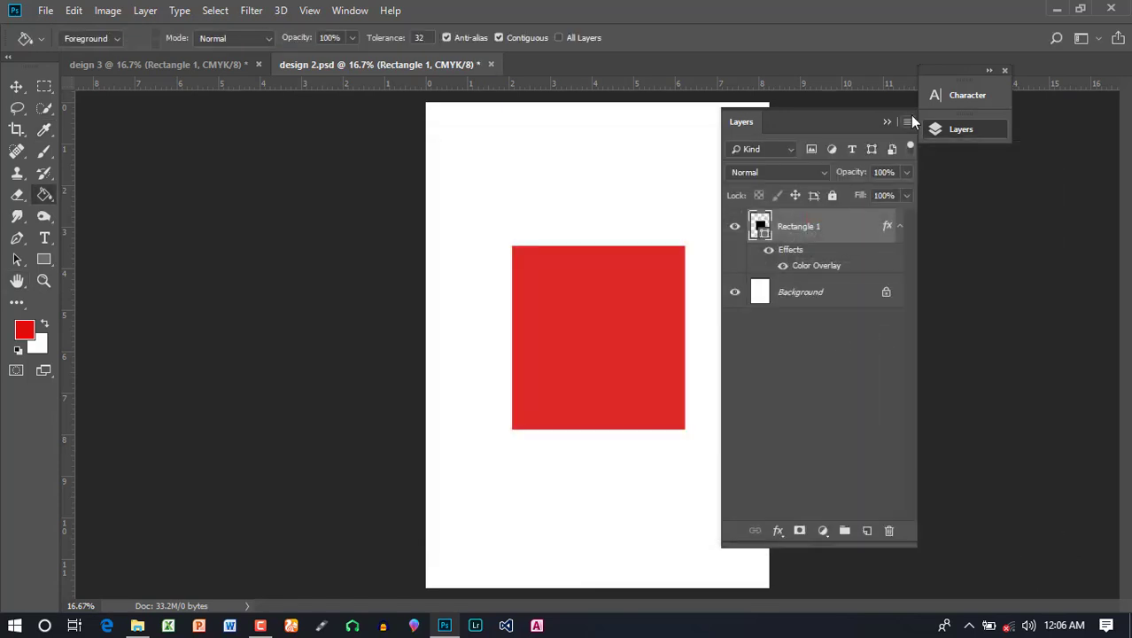
click(887, 122)
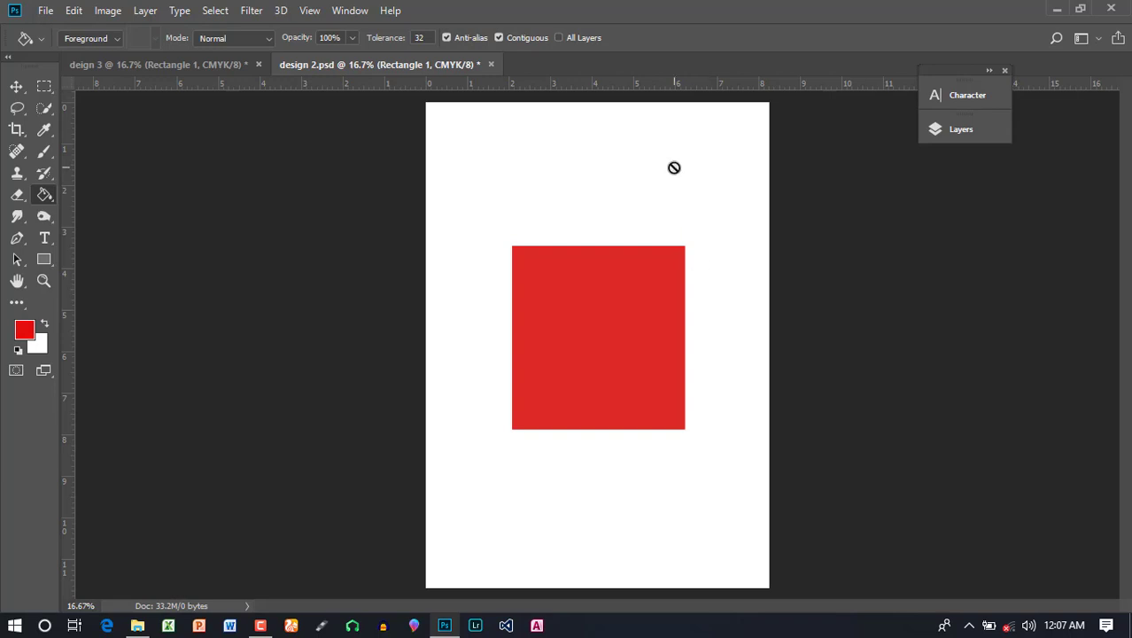
click(56, 12)
Save design 2 as a JPEG named design 2 in the Design folder
click(96, 202)
click(236, 335)
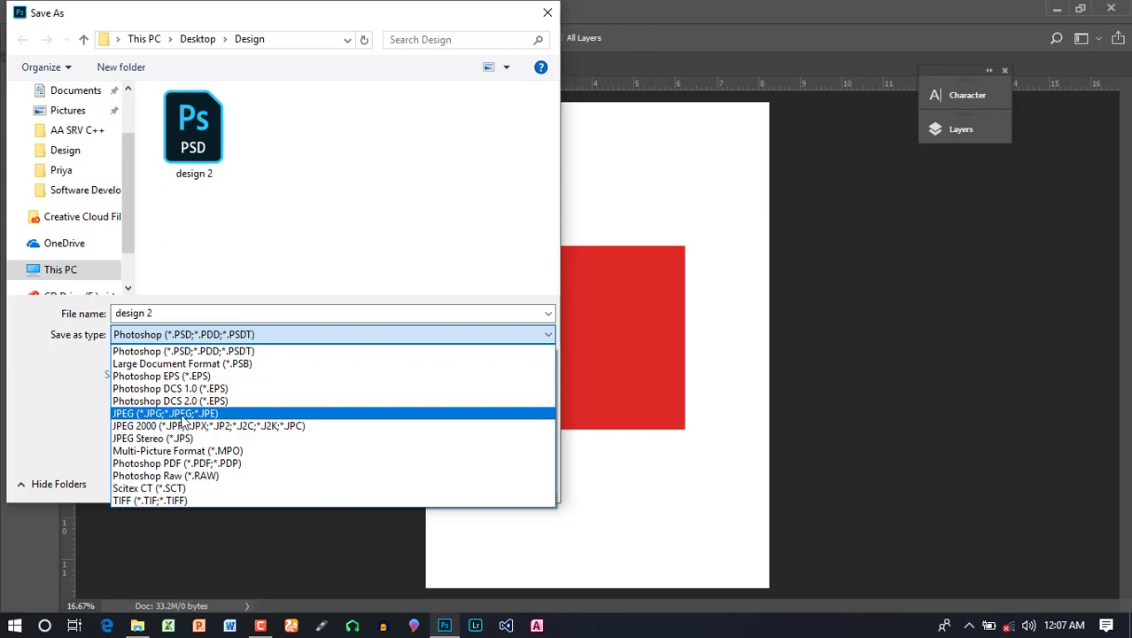
click(181, 413)
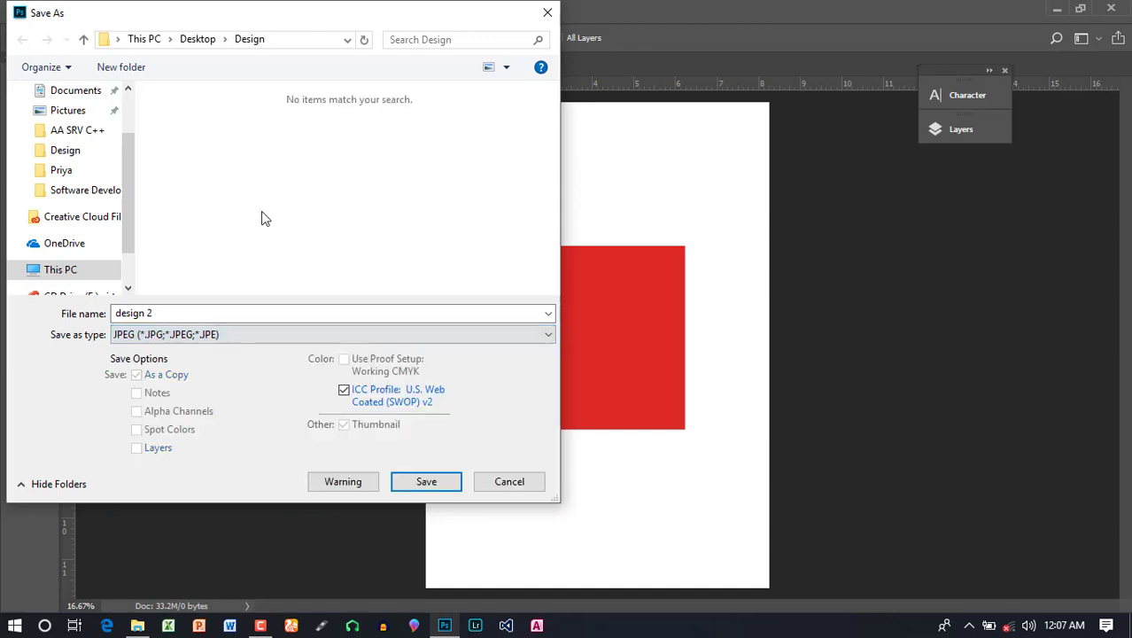
mouse_move(251, 19)
mouse_down()
mouse_move(811, 37)
mouse_move(871, 64)
mouse_move(753, 89)
mouse_up()
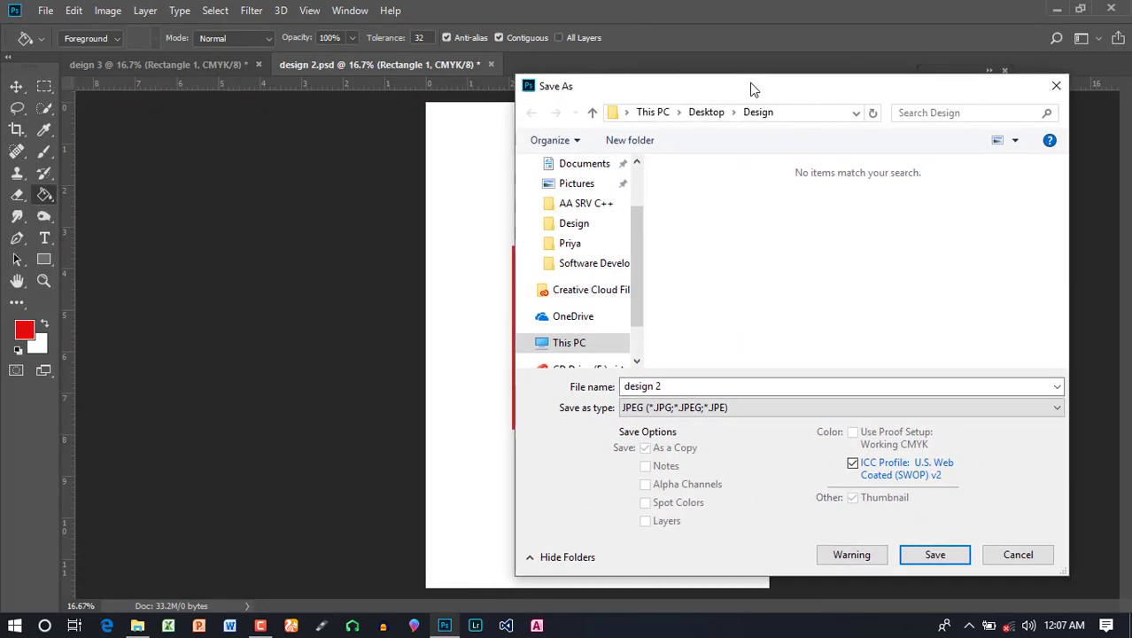
click(932, 553)
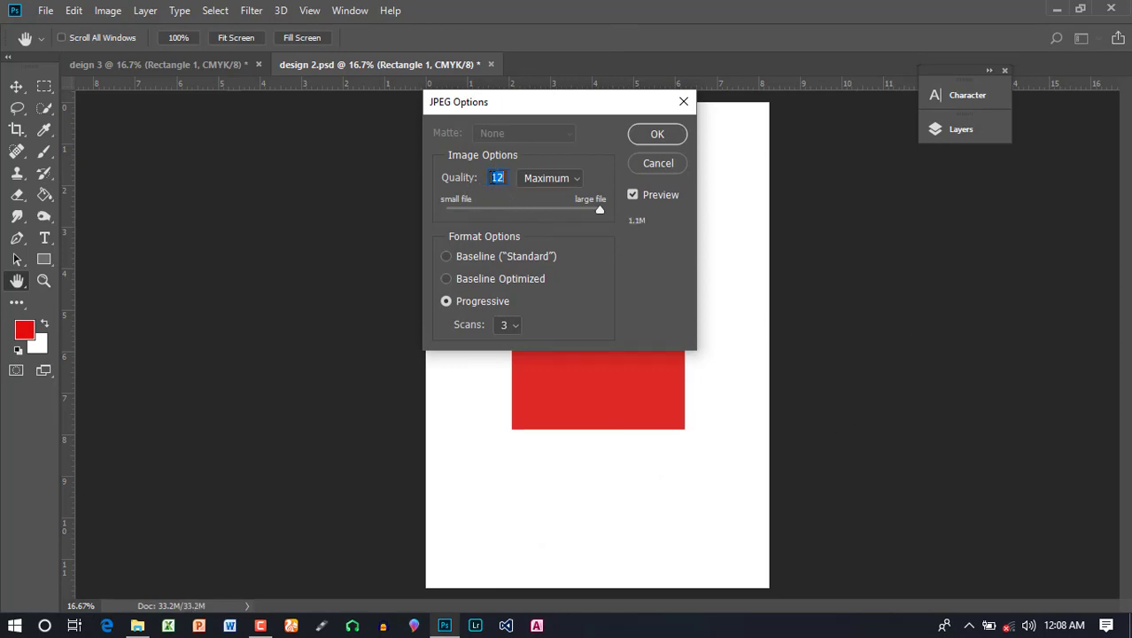
Try lower JPEG qualities, then return to quality 12 Maximum, Progressive, and confirm
click(505, 177)
mouse_move(588, 213)
mouse_down()
mouse_move(446, 211)
mouse_move(594, 211)
mouse_up()
drag(602, 212, 524, 216)
mouse_move(523, 210)
mouse_down()
mouse_move(481, 219)
mouse_move(601, 211)
mouse_up()
mouse_move(601, 217)
mouse_down()
mouse_move(502, 214)
mouse_move(611, 221)
mouse_up()
click(600, 210)
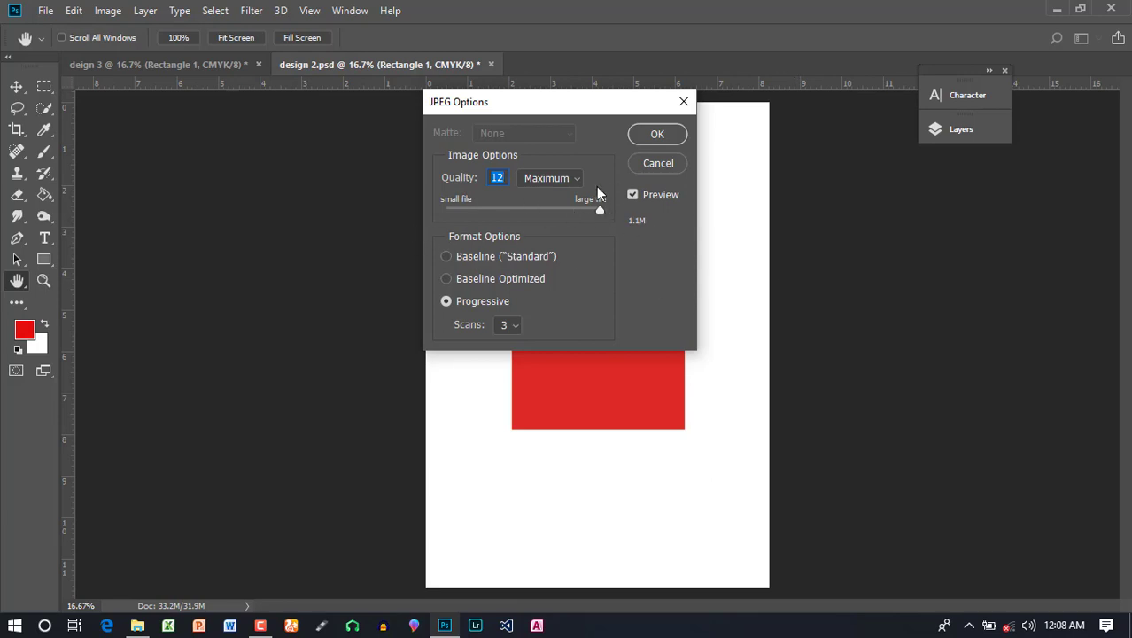
click(657, 133)
Preview the new design 2 JPG and check its file properties
click(1057, 9)
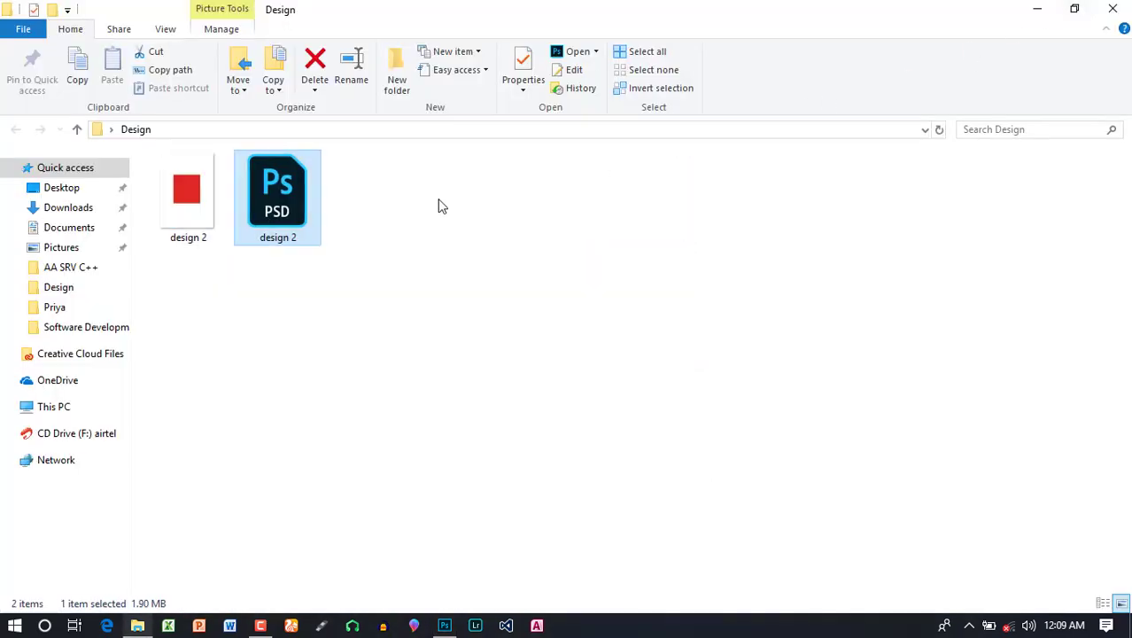
click(187, 203)
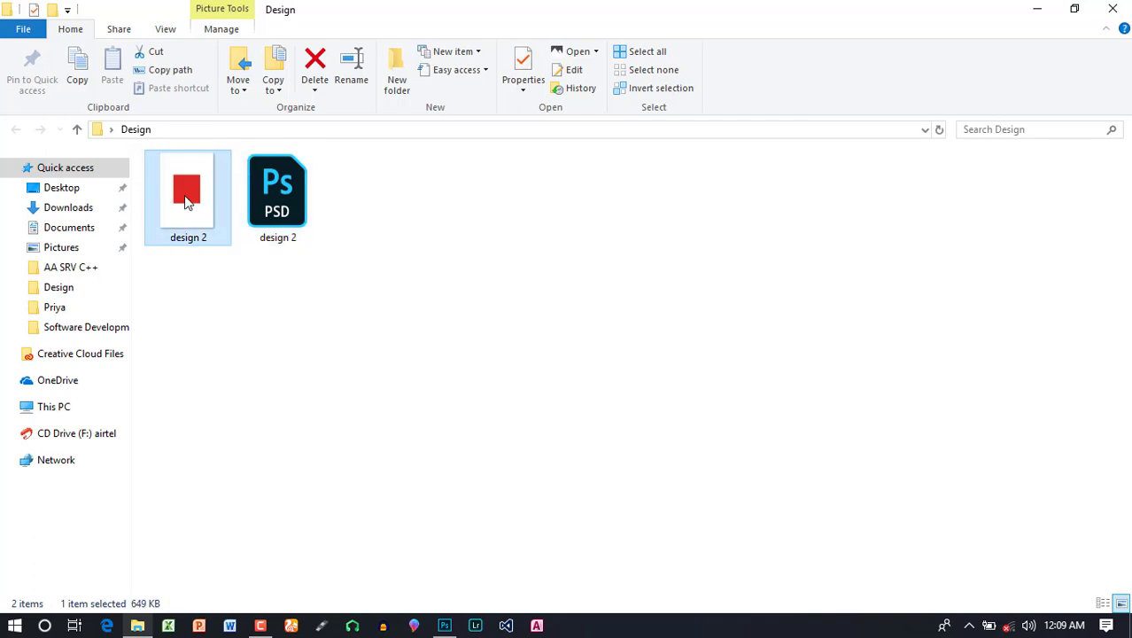
double_click(187, 203)
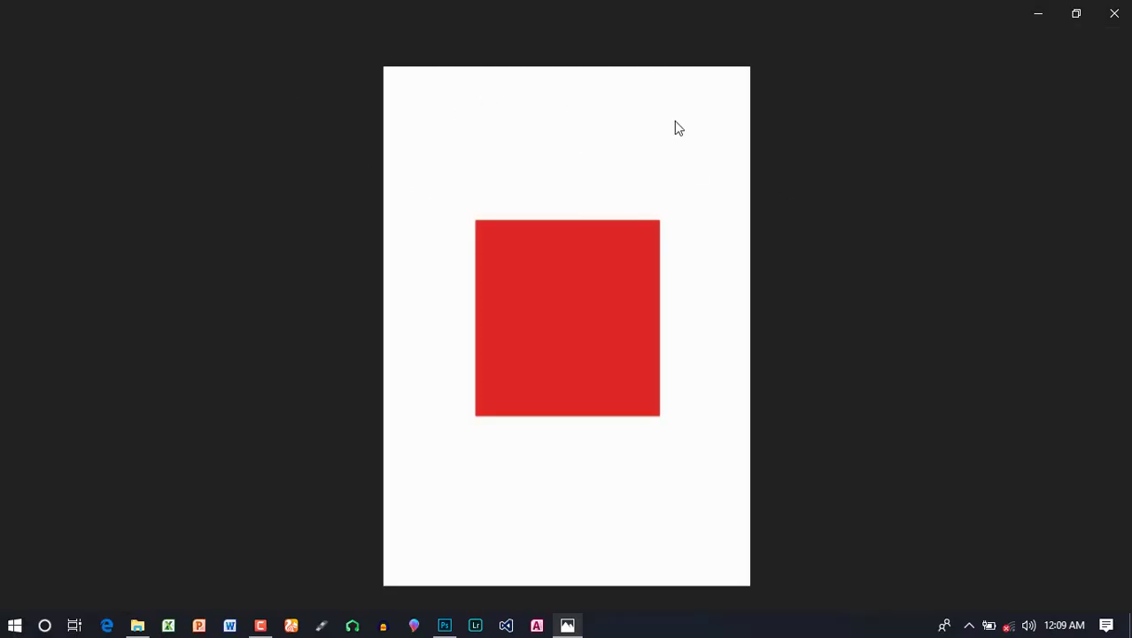
click(1109, 15)
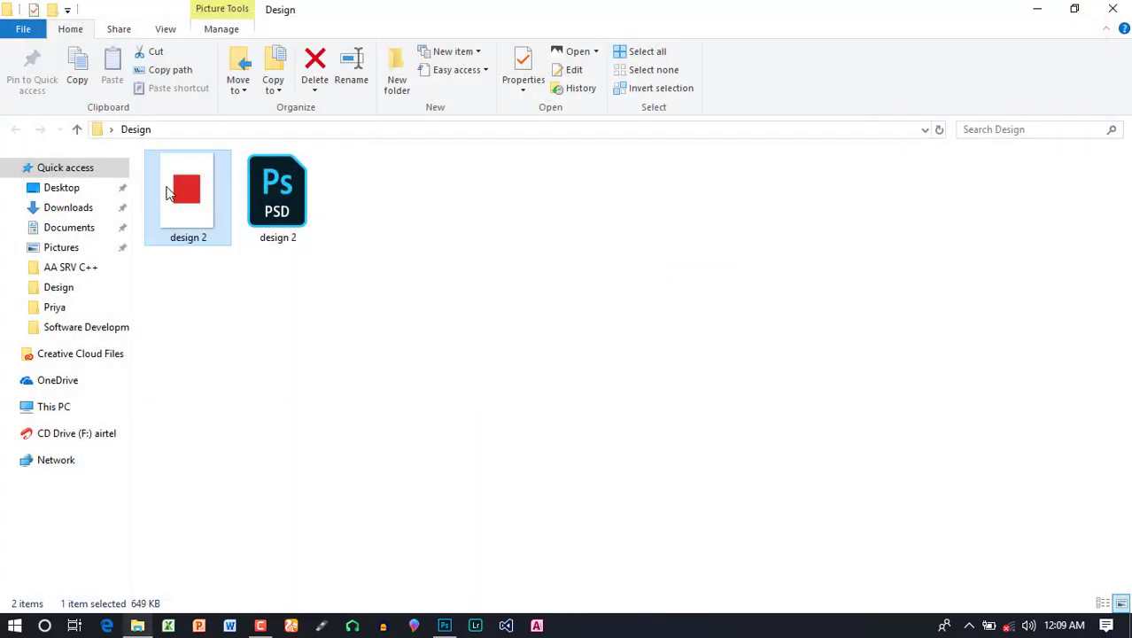
right_click(191, 213)
click(217, 598)
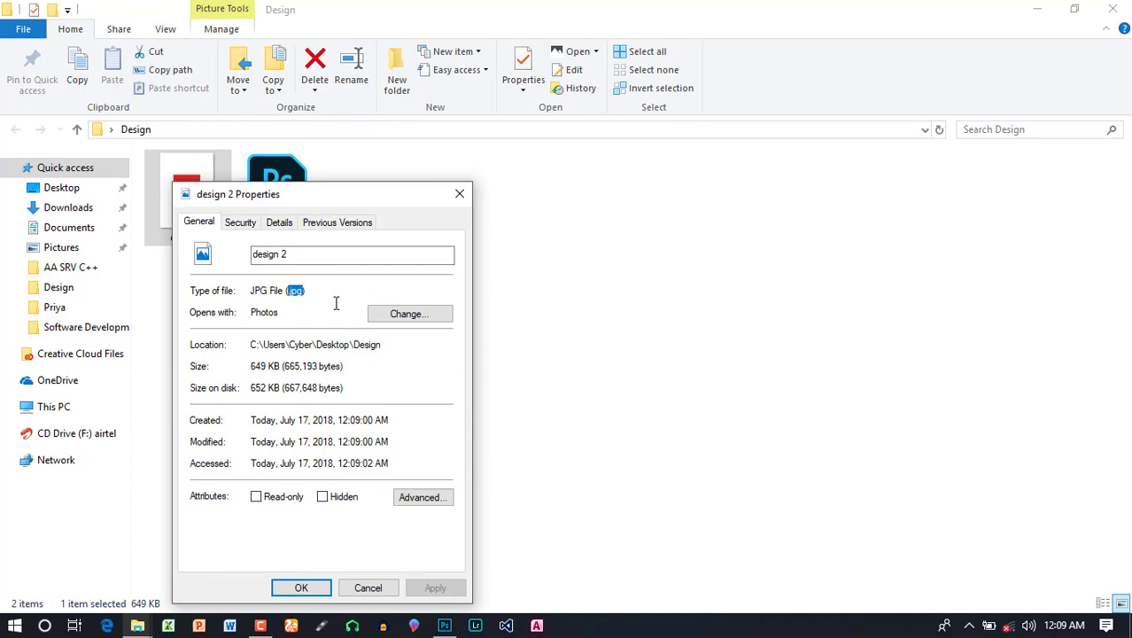
click(460, 193)
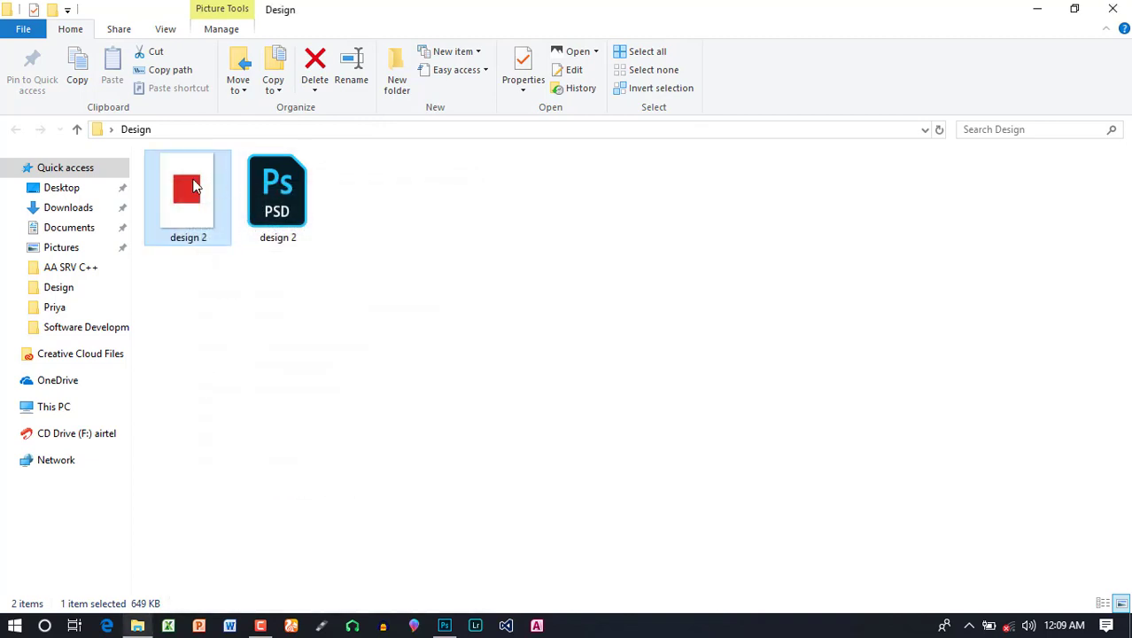
double_click(195, 185)
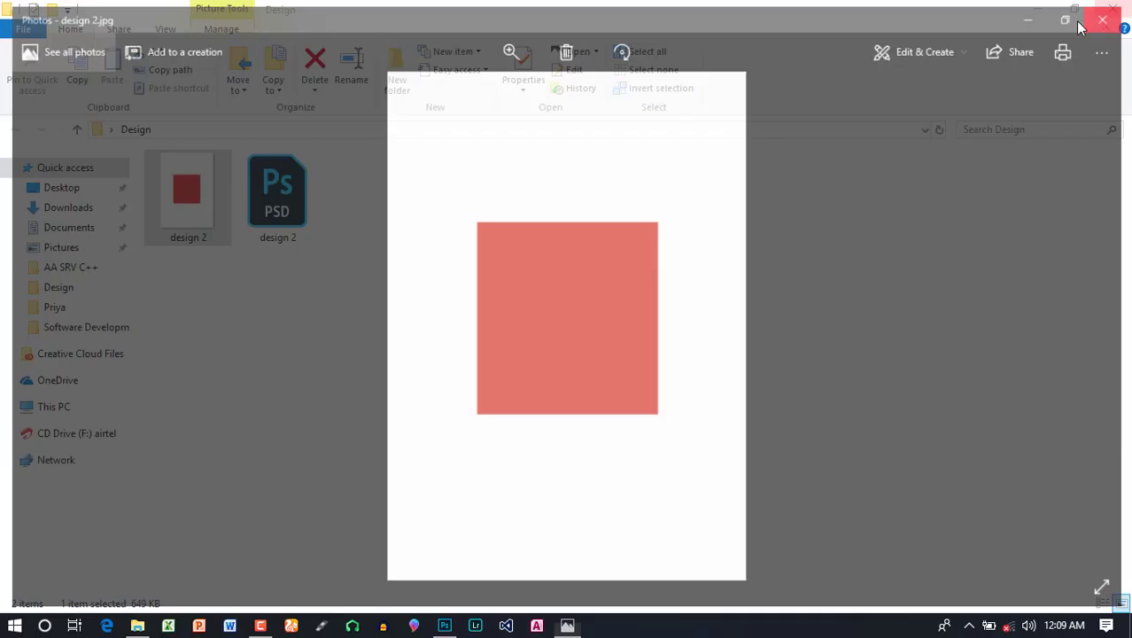
click(1114, 13)
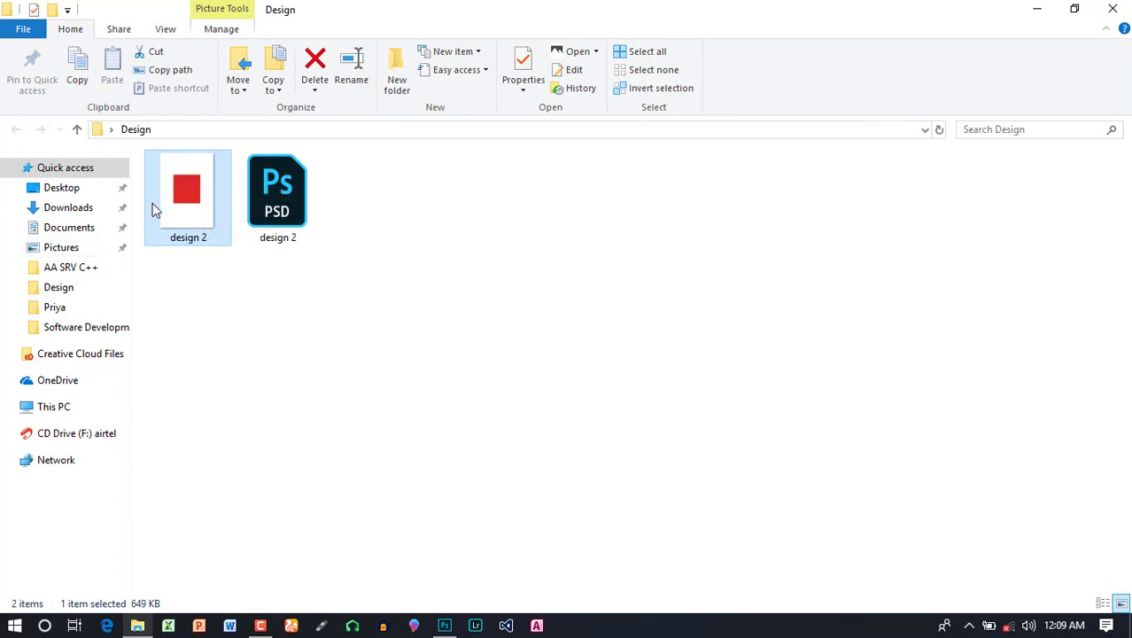
Compare the design 2 JPG and PSD files, then return to Photoshop
click(275, 209)
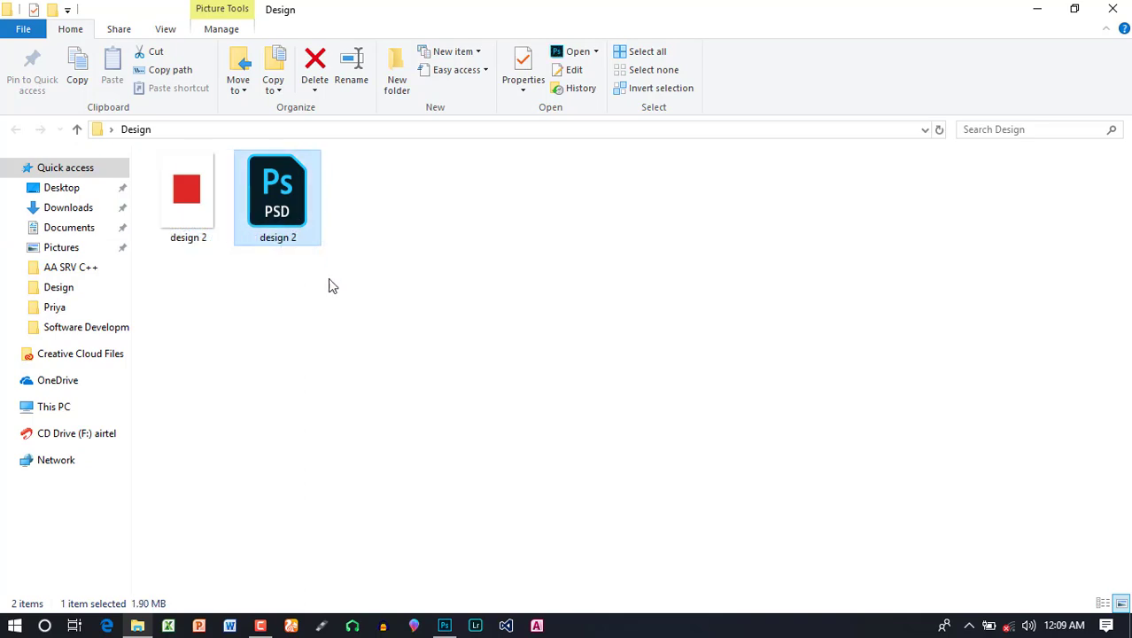
drag(292, 213, 327, 239)
key(Left)
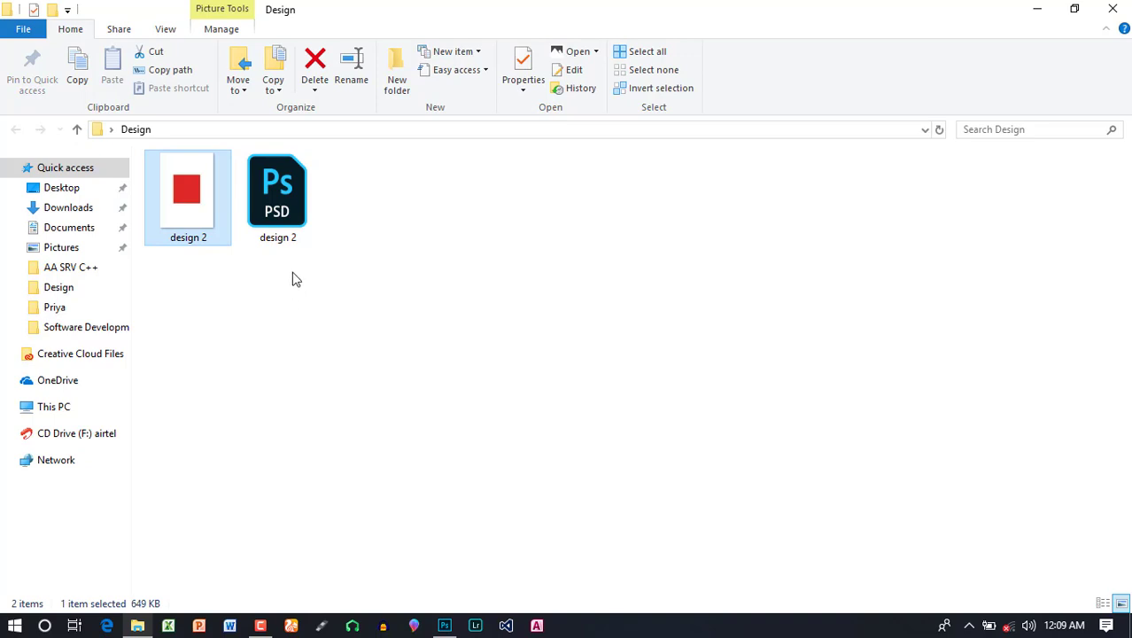
drag(293, 270, 267, 166)
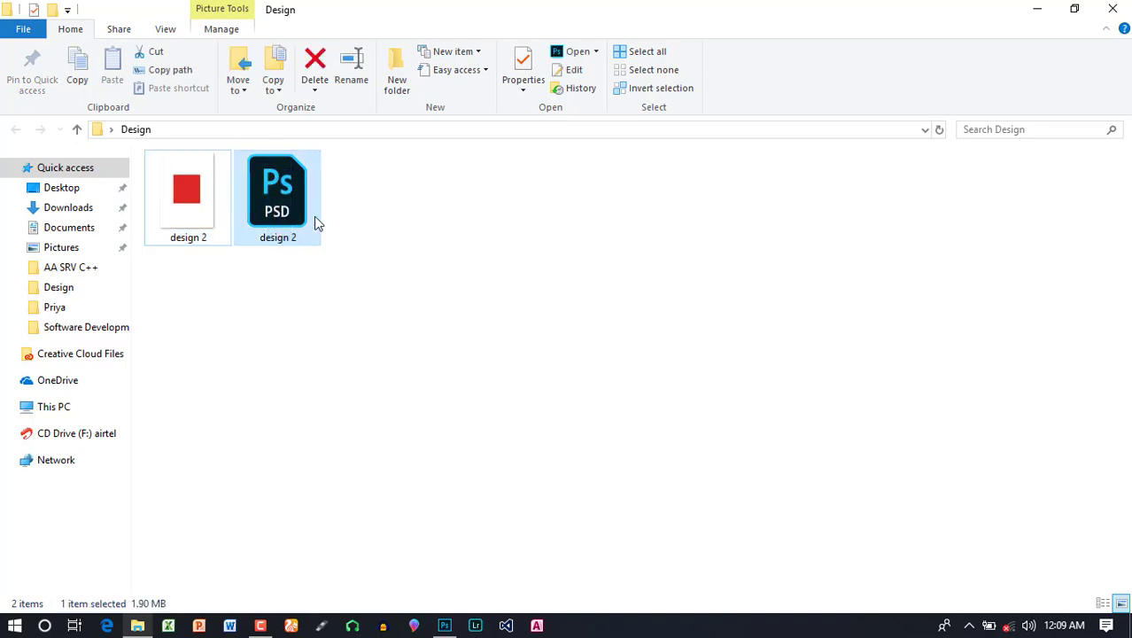
click(174, 212)
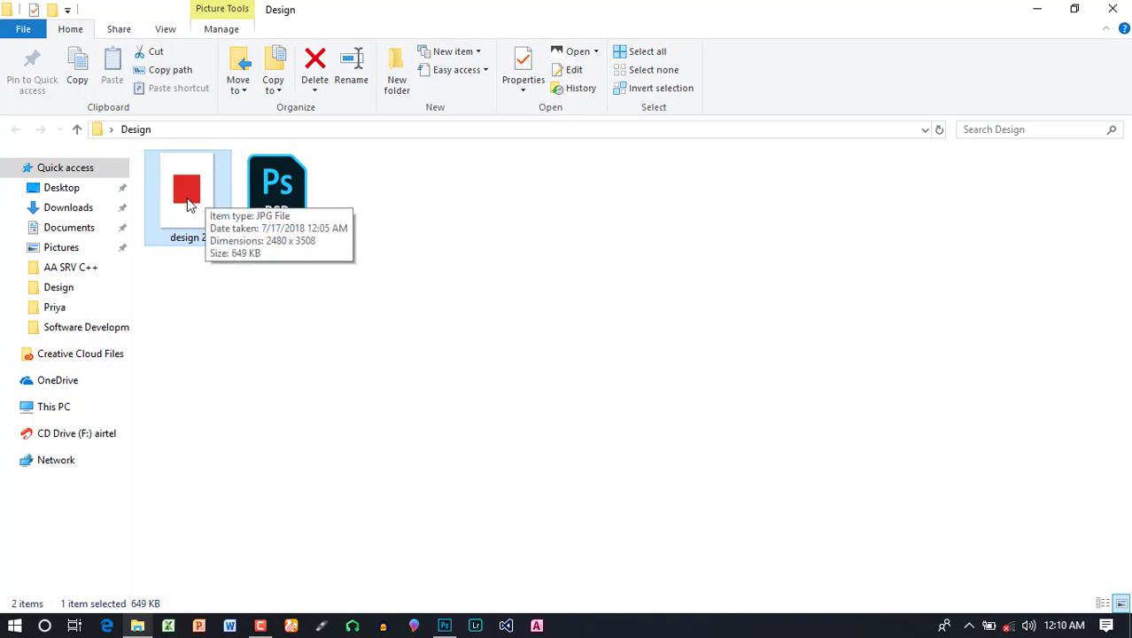
mouse_move(187, 287)
mouse_down()
mouse_move(202, 202)
mouse_move(192, 202)
mouse_up()
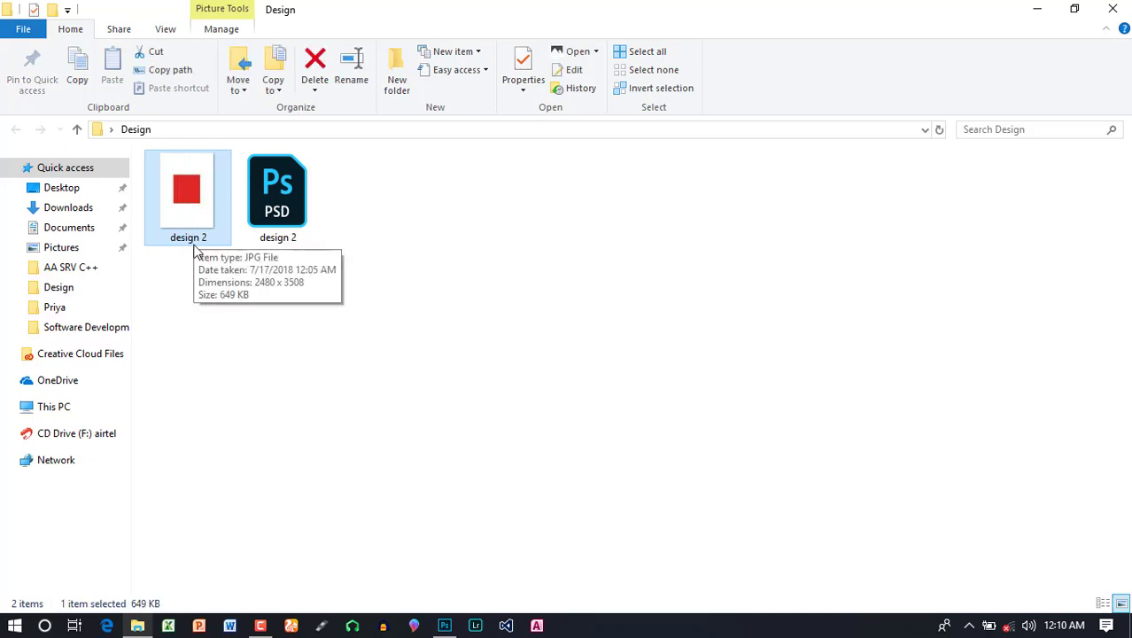
click(297, 221)
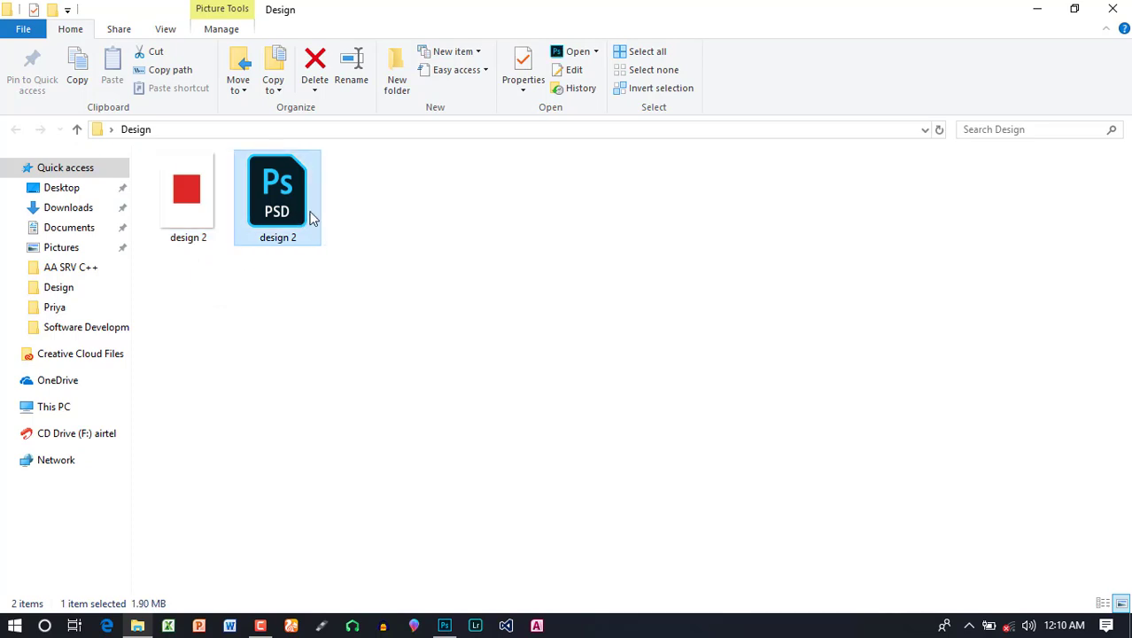
click(444, 626)
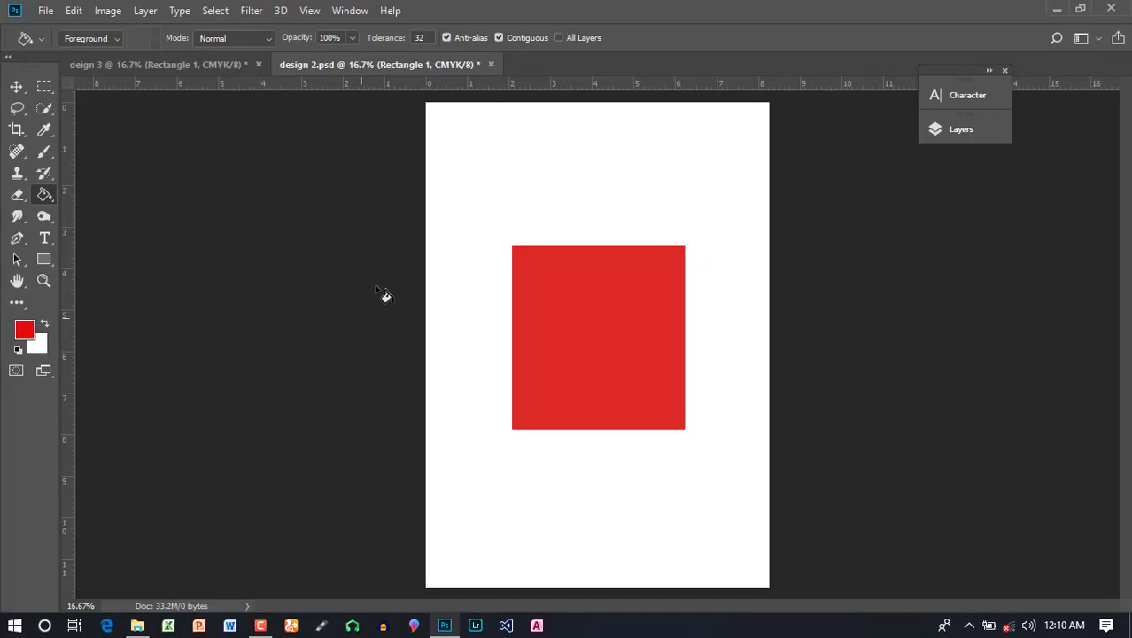
Close design 2 without saving and choose JPEG as the Save As format for deign 3
click(488, 64)
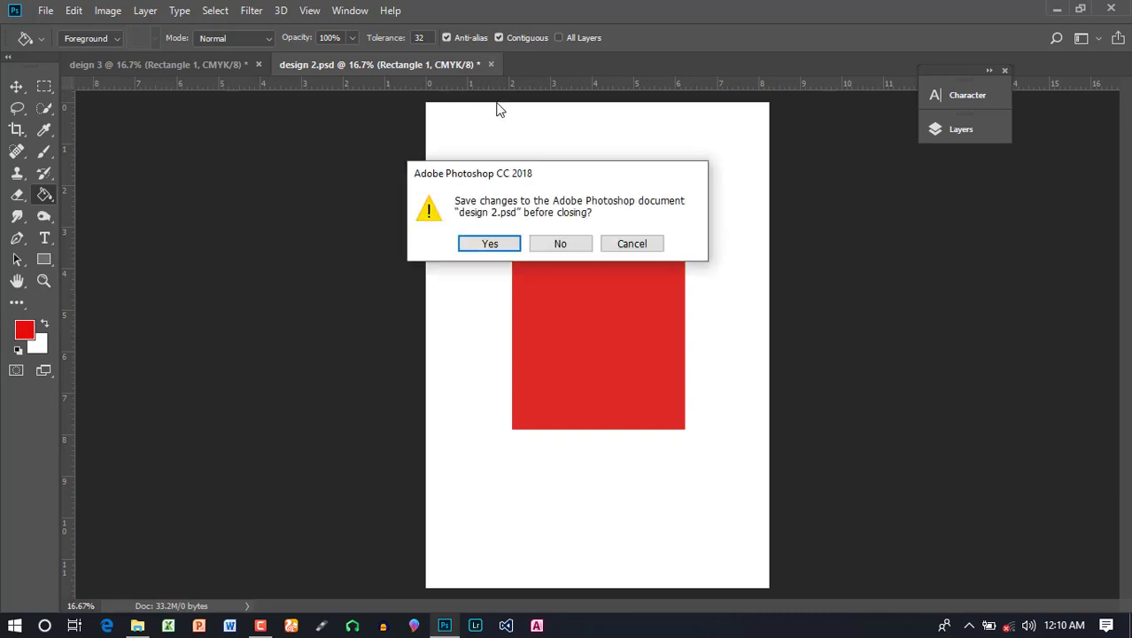
click(559, 243)
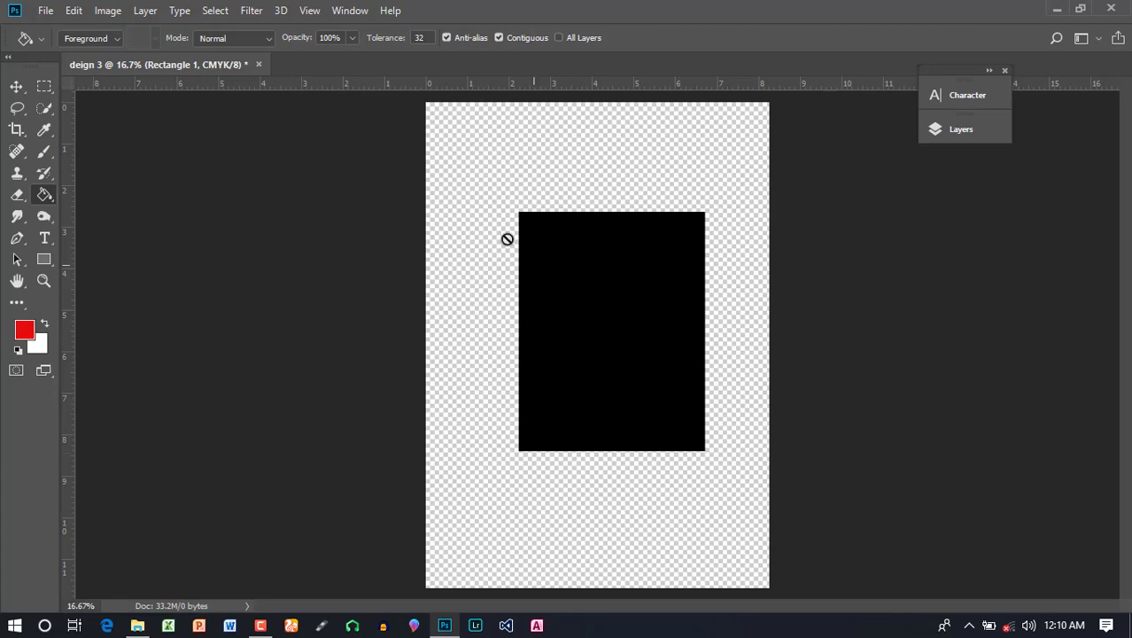
click(44, 11)
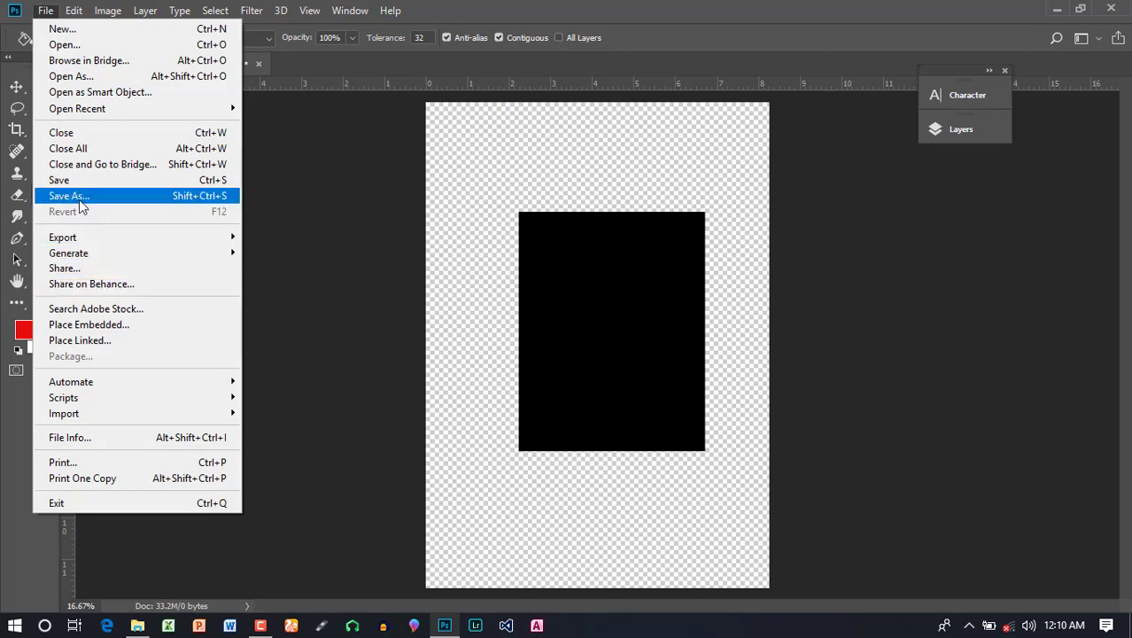
click(79, 197)
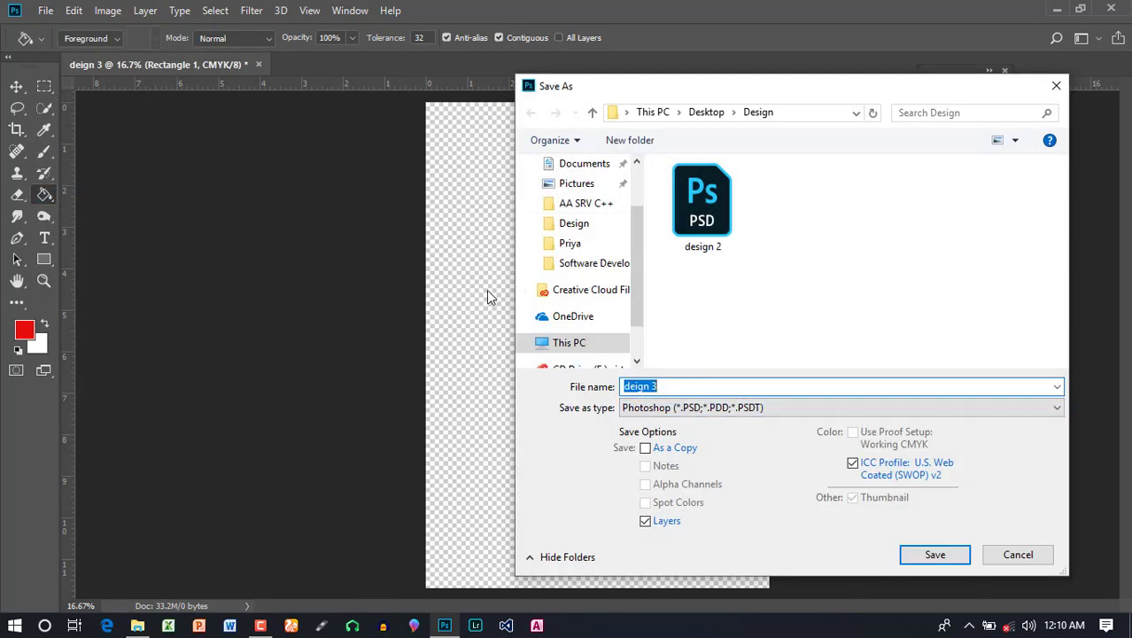
click(687, 408)
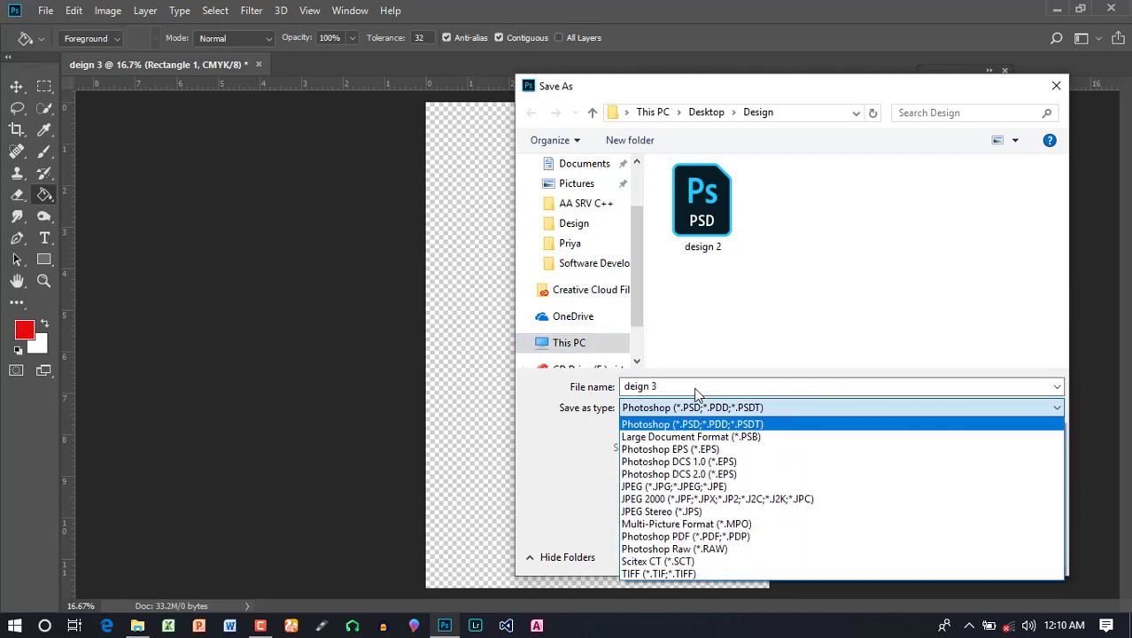
click(704, 486)
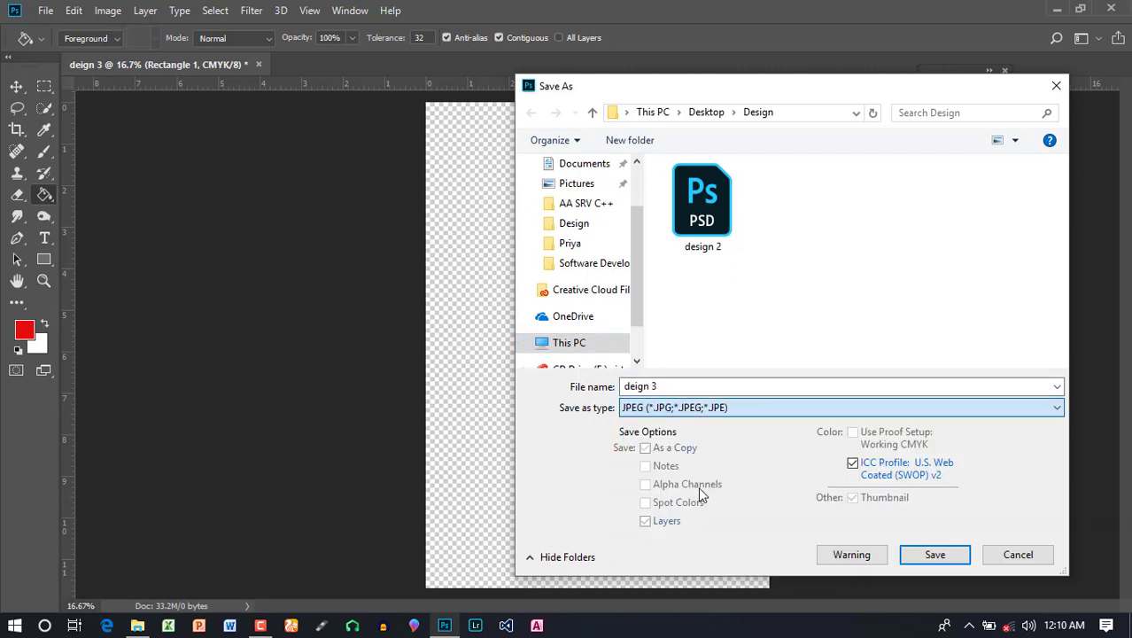
Save deign 3 as a maximum-quality JPEG in the Design folder and open it
click(694, 386)
key(ctrl+a)
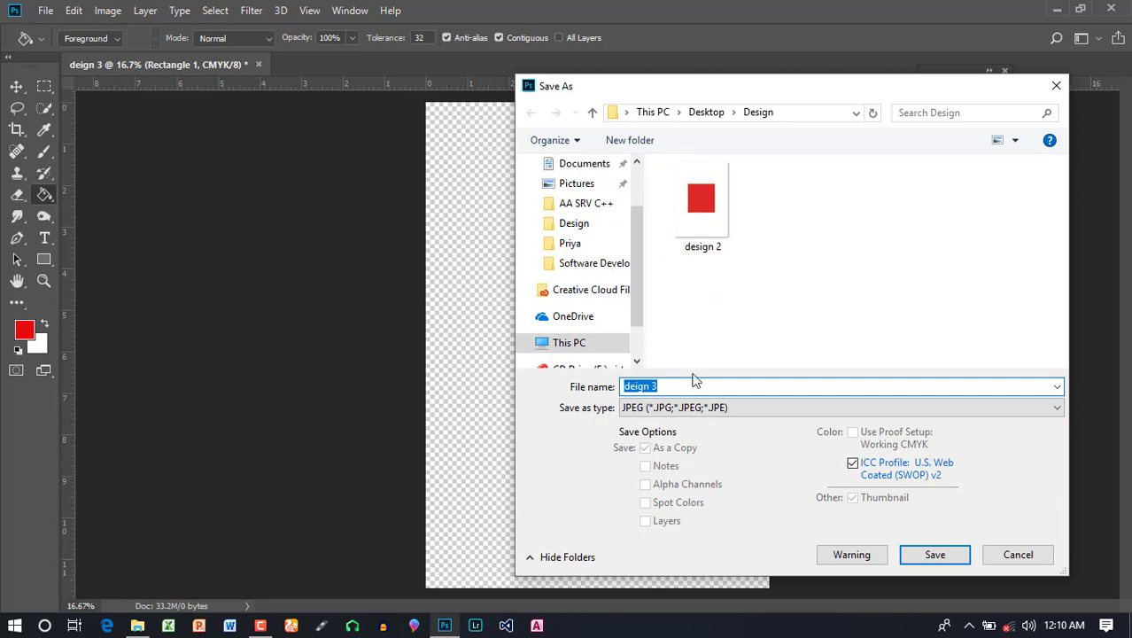
click(694, 381)
click(936, 555)
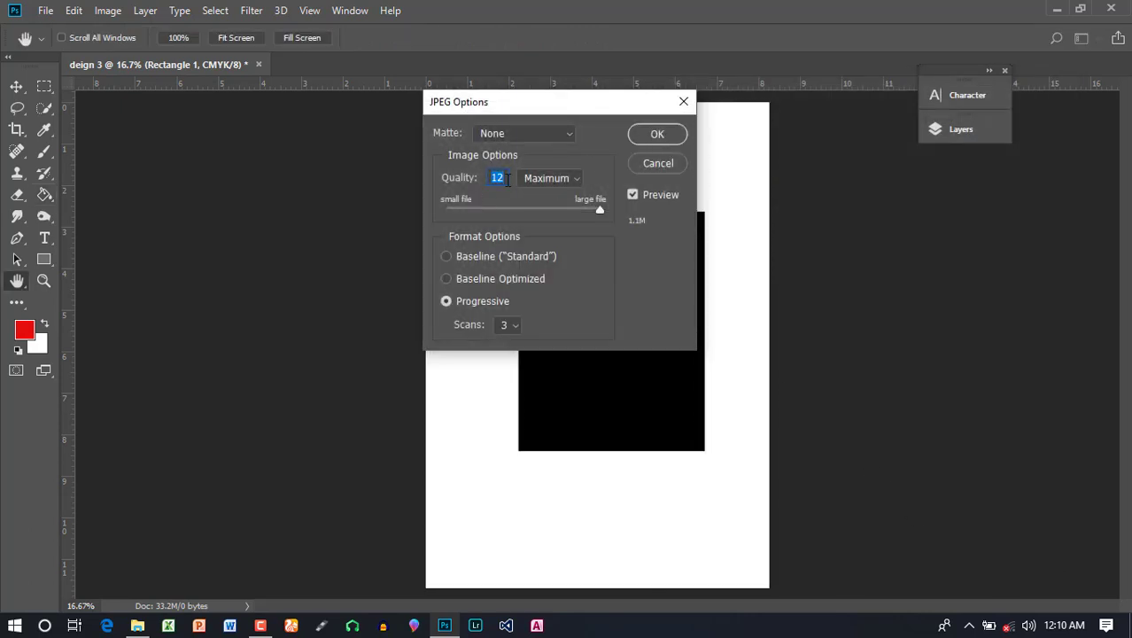
click(660, 134)
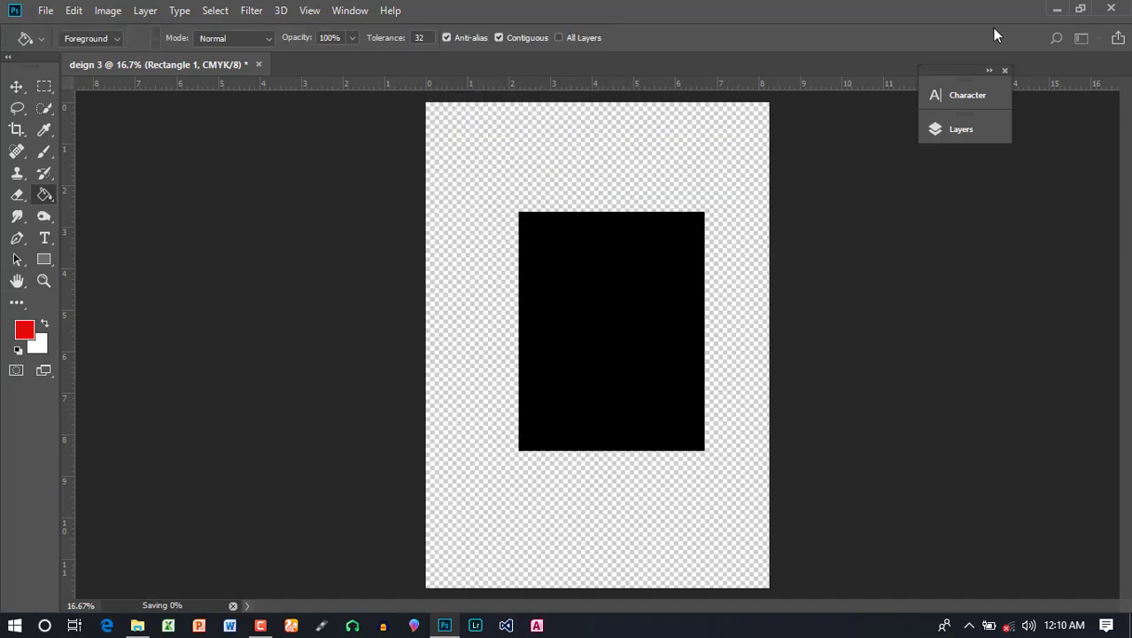
click(1054, 9)
double_click(188, 190)
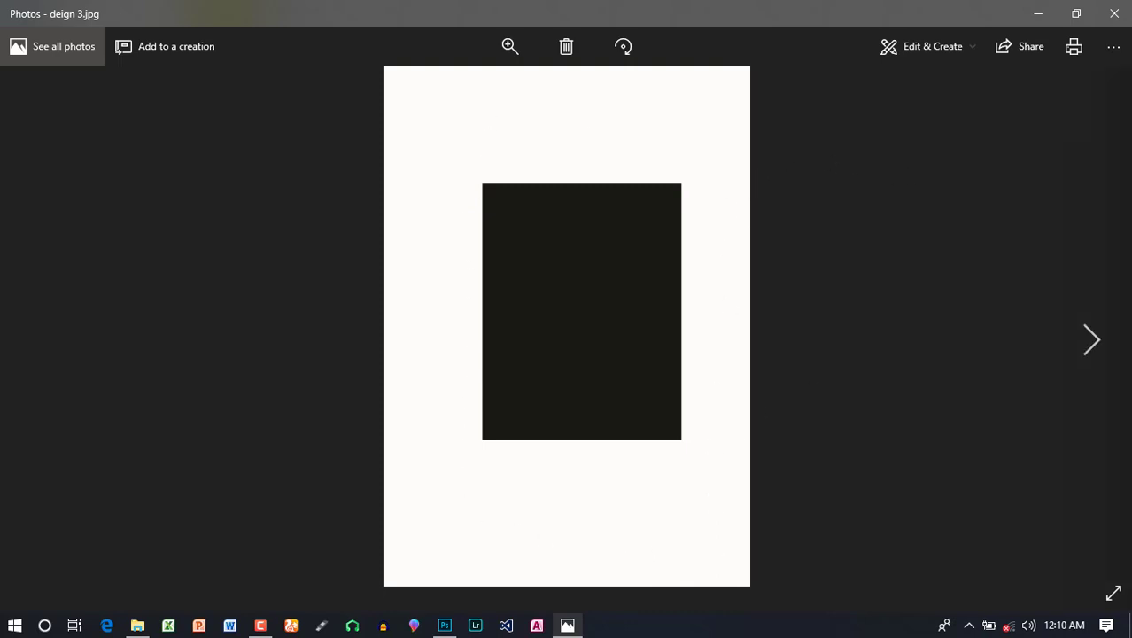
Close the preview, delete the deign 3 JPG, and return to Photoshop
click(1113, 13)
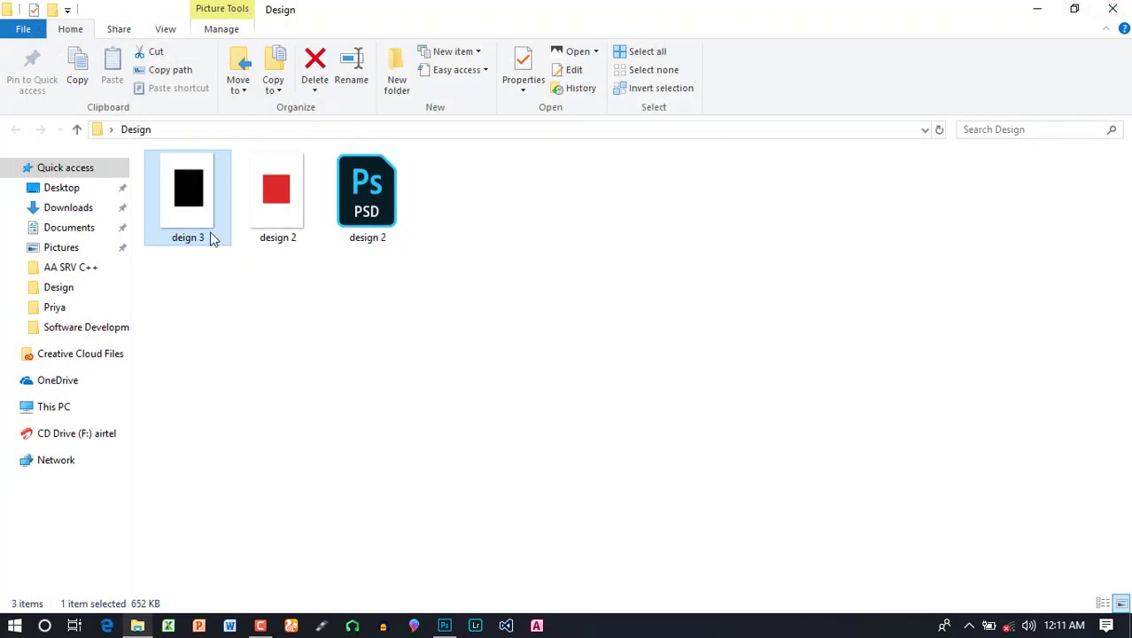
mouse_move(188, 191)
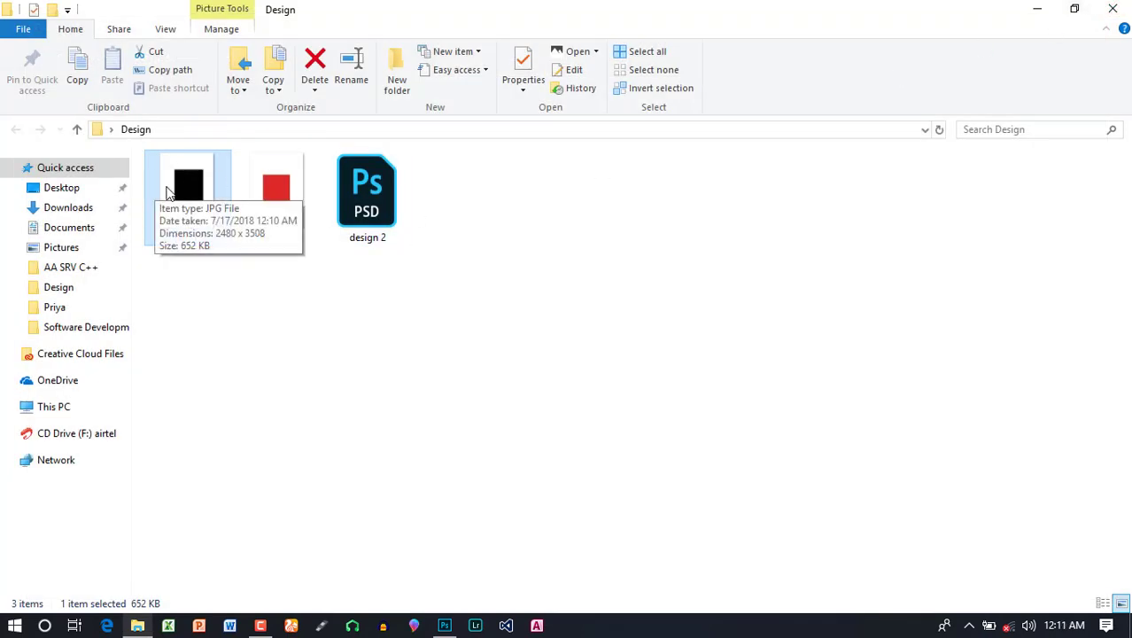
key(Delete)
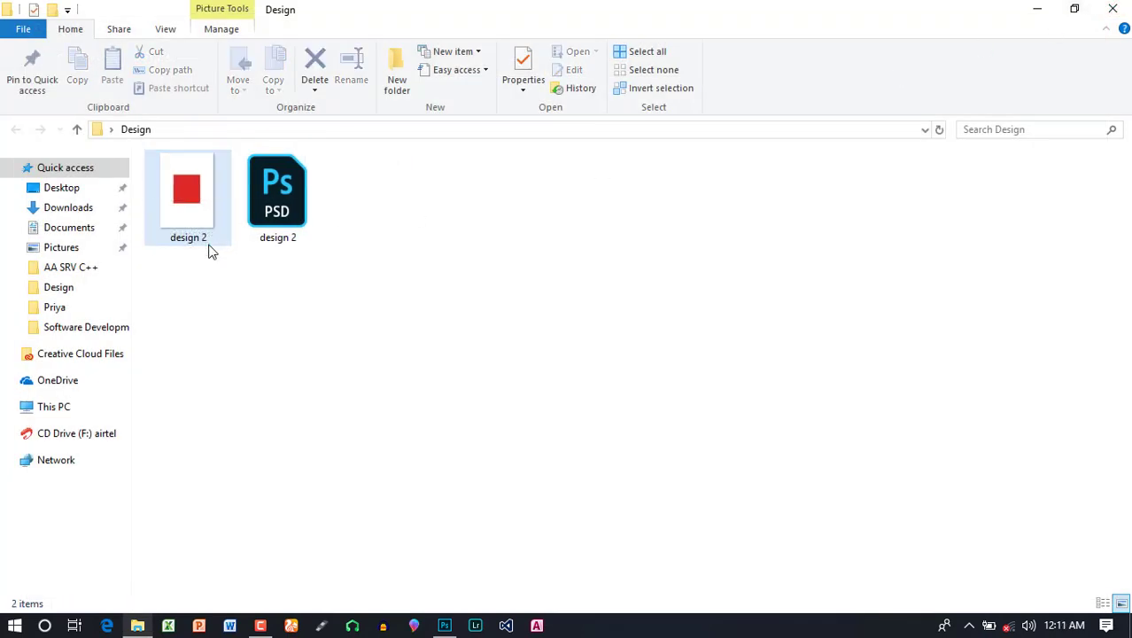
click(446, 626)
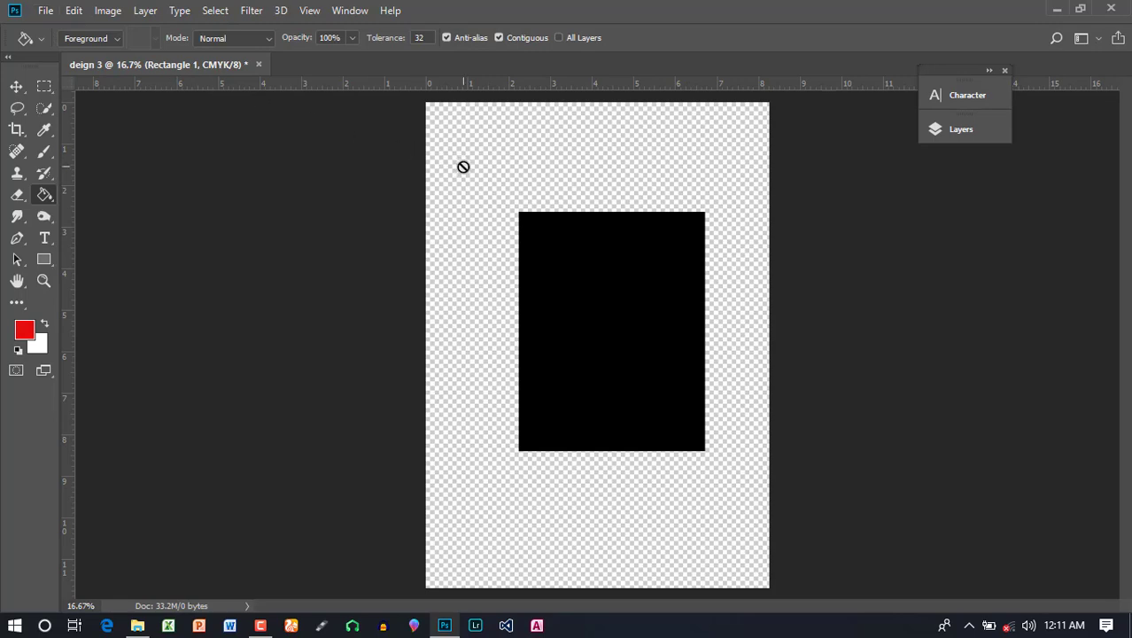
Browse the Save As formats for deign 3, then select the Move tool
click(45, 10)
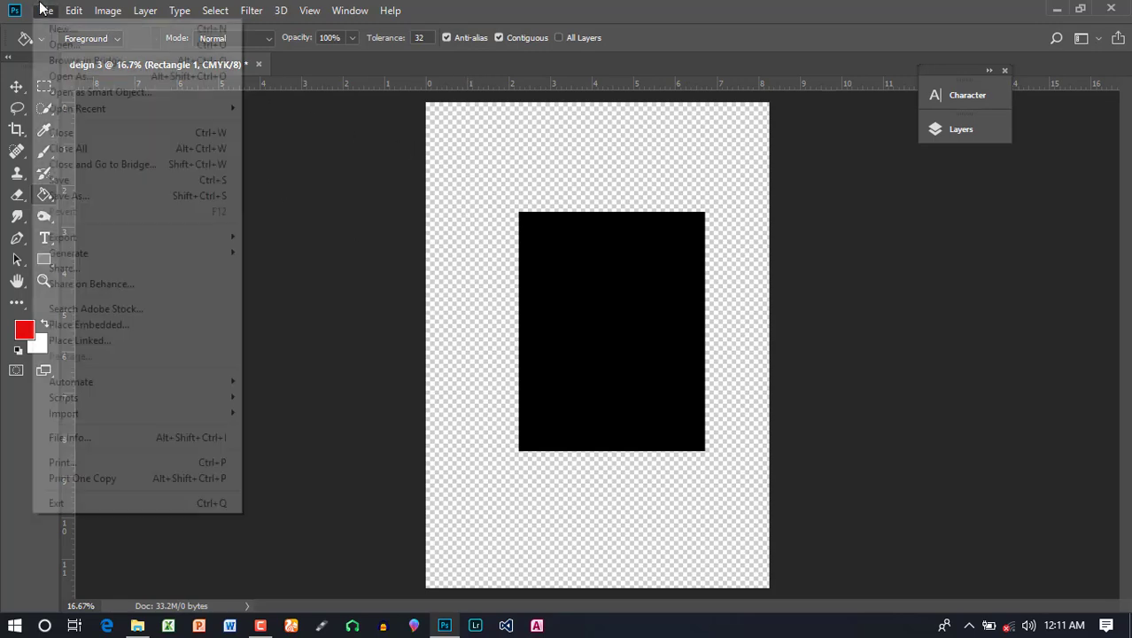
click(68, 196)
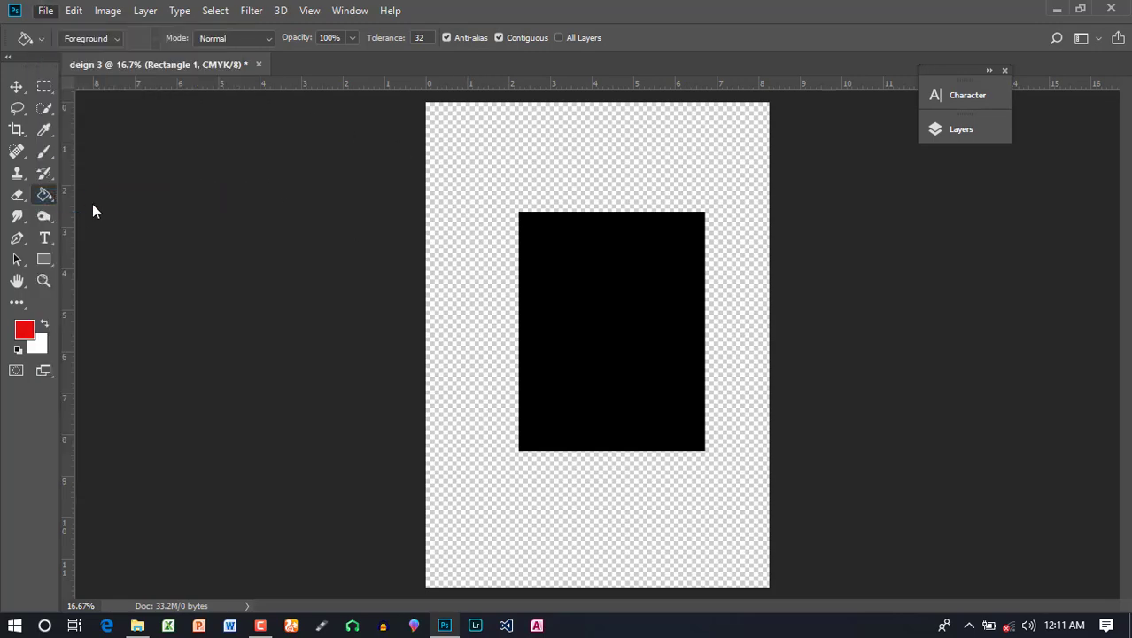
click(669, 410)
click(17, 85)
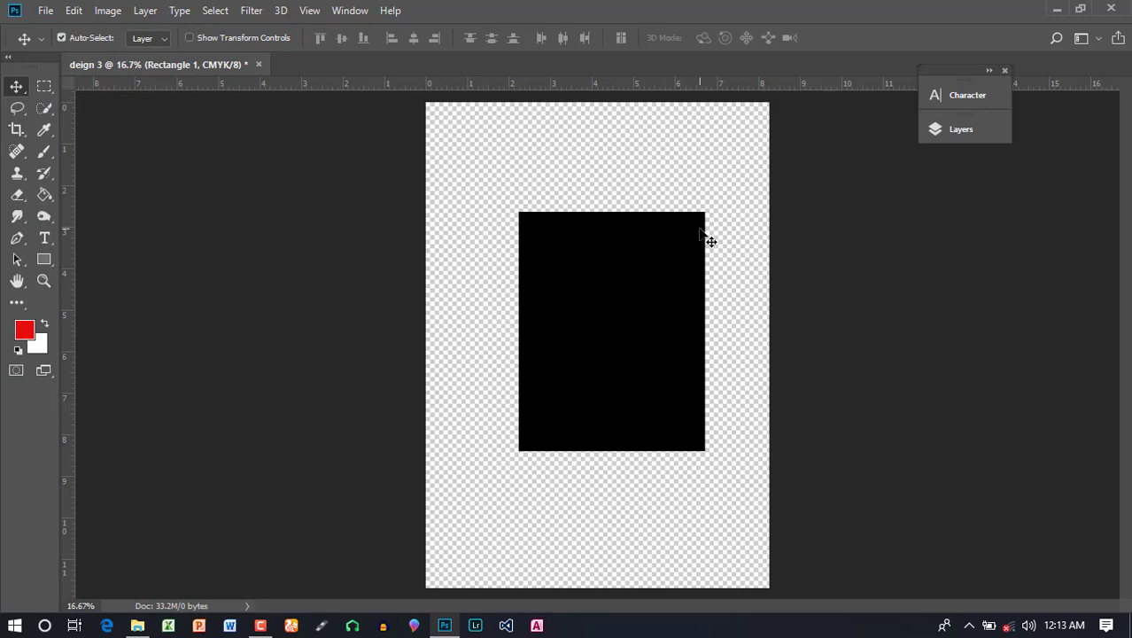
click(45, 10)
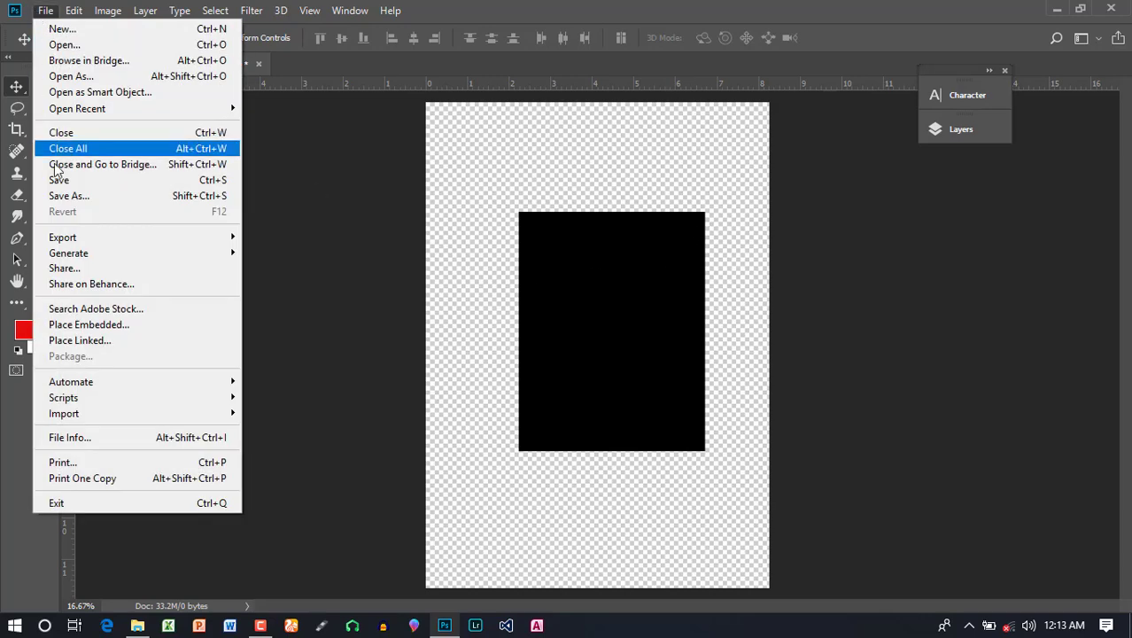
click(99, 197)
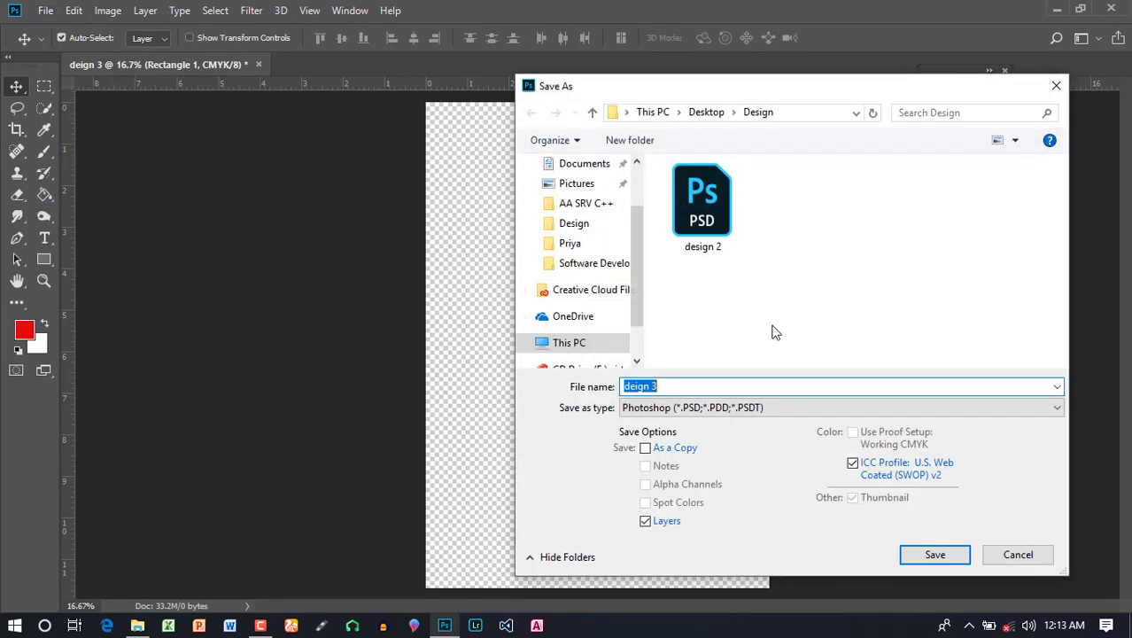
click(724, 409)
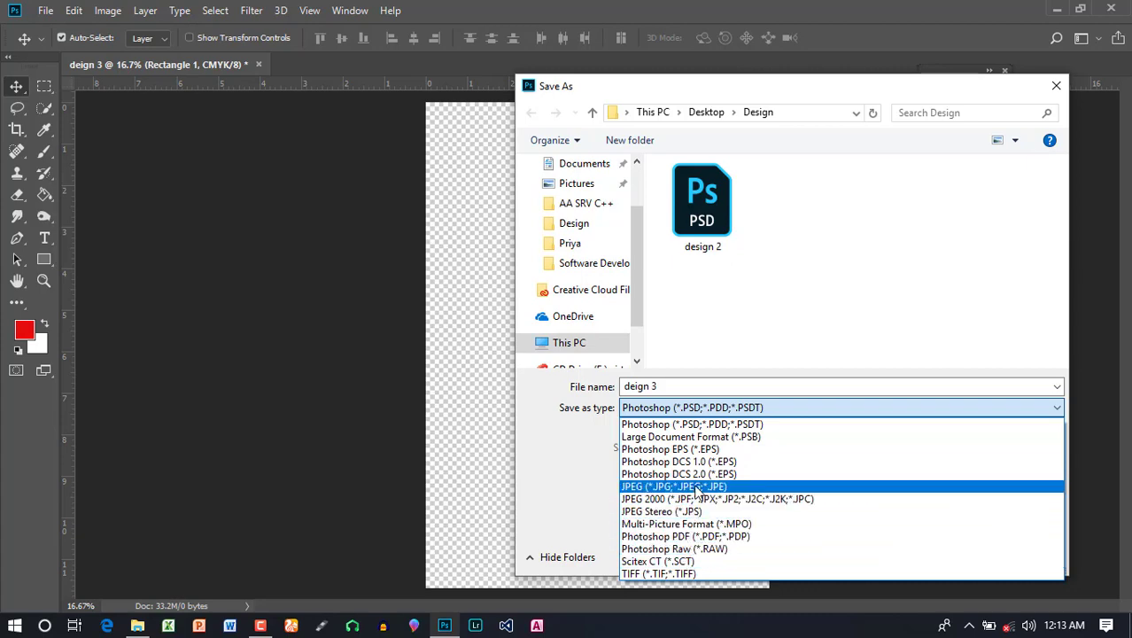
click(732, 342)
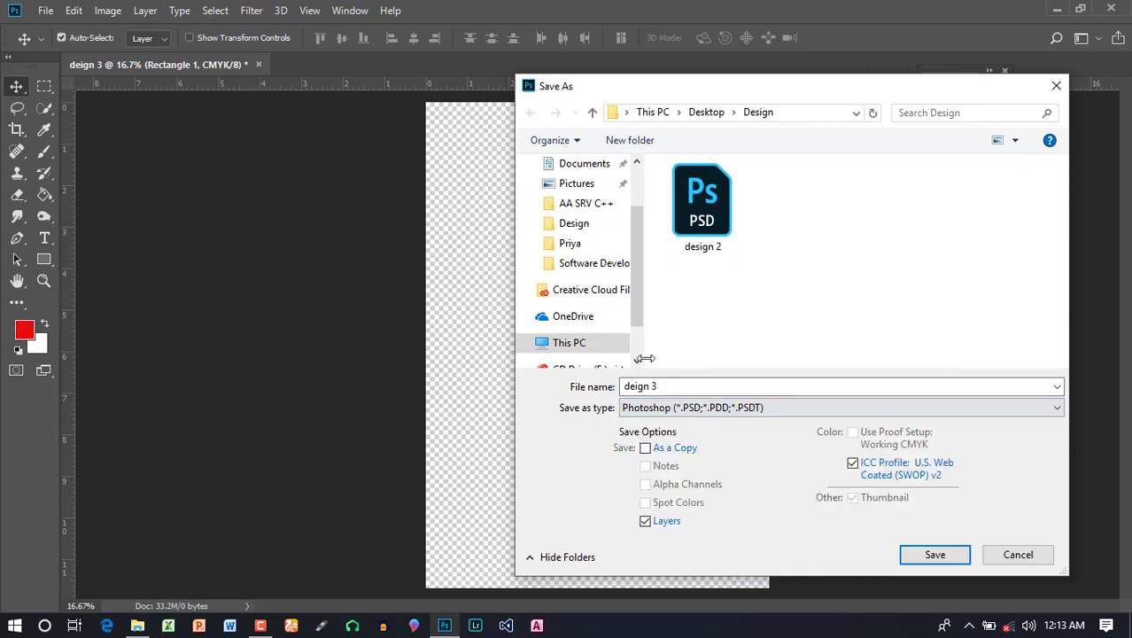
click(1056, 85)
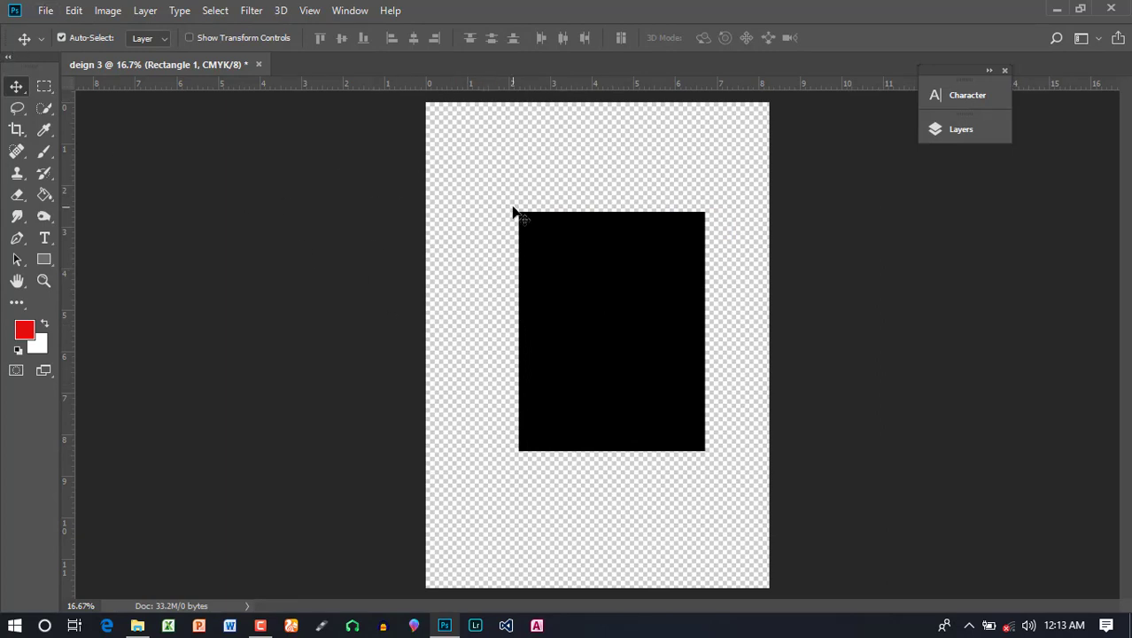
Open Export As for deign 3 with PNG kept as the export format
click(44, 11)
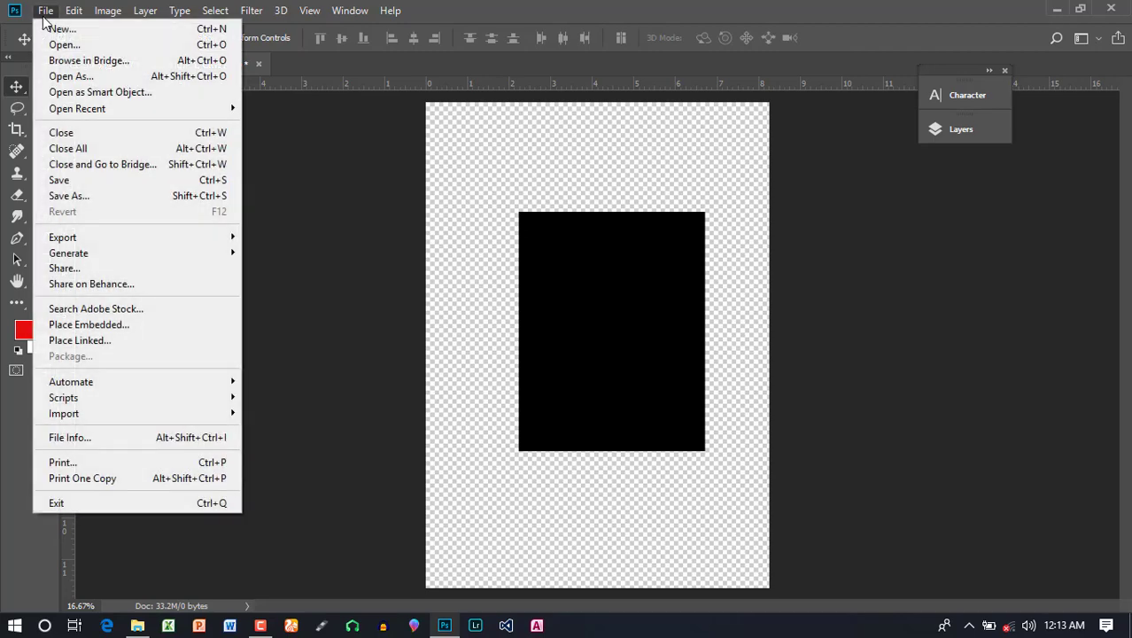
click(178, 247)
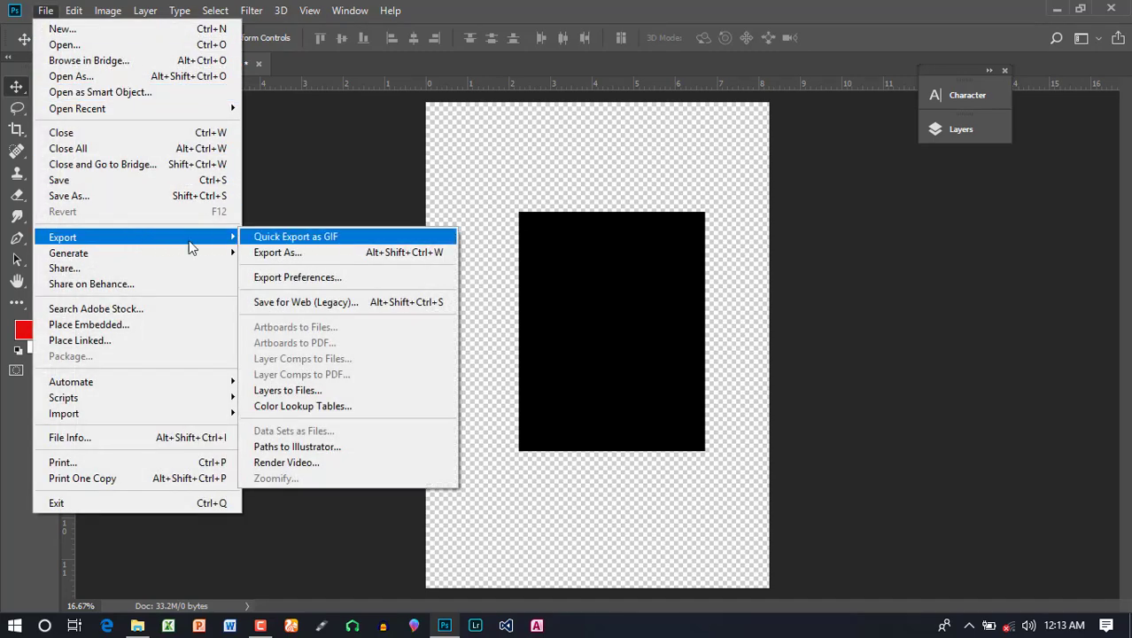
click(282, 254)
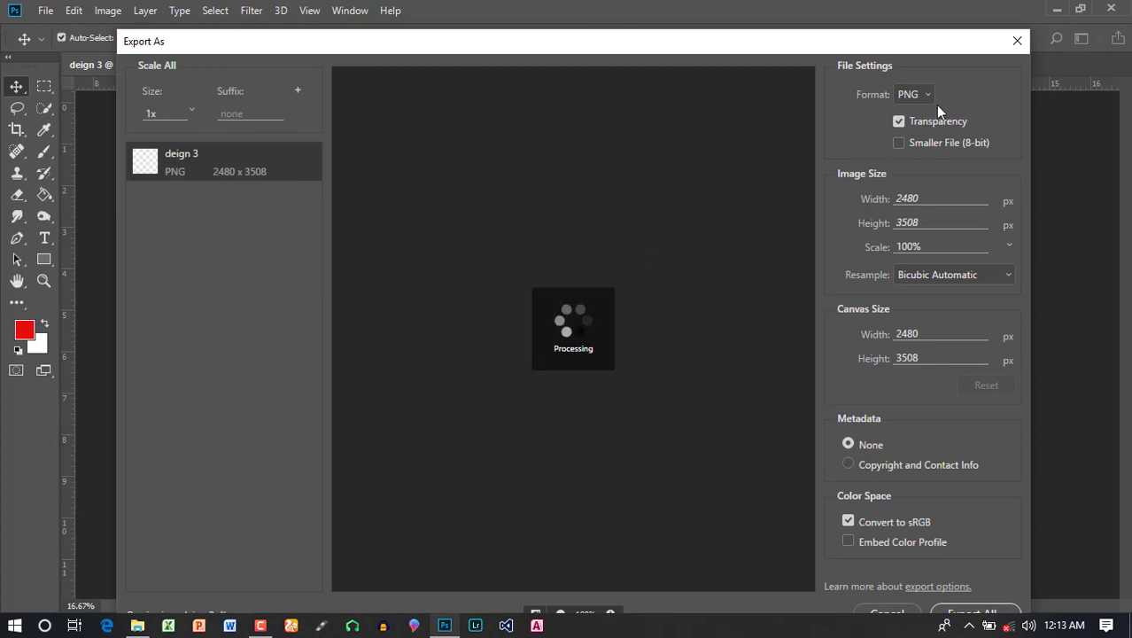
click(925, 96)
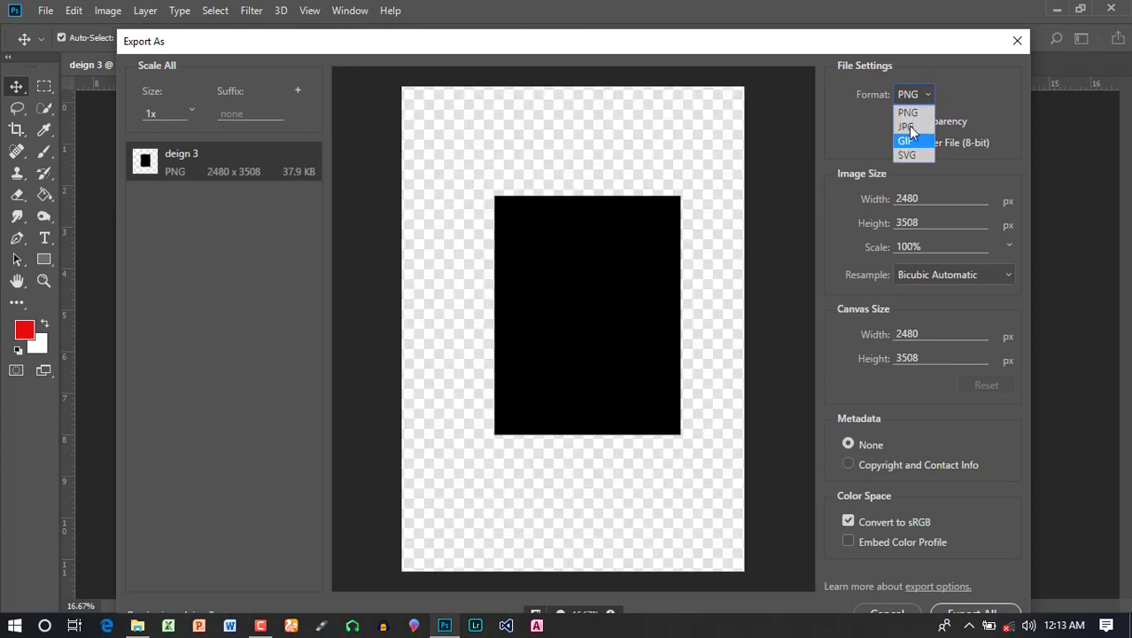
click(910, 112)
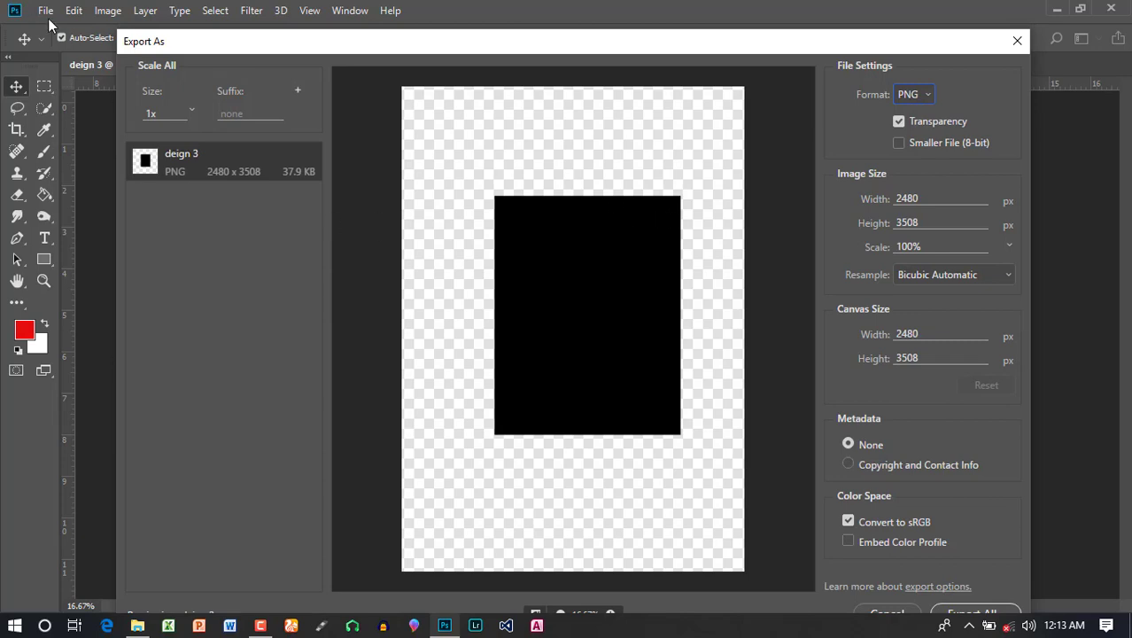
Close the export preview and cancel a Save As without writing a file
click(1025, 42)
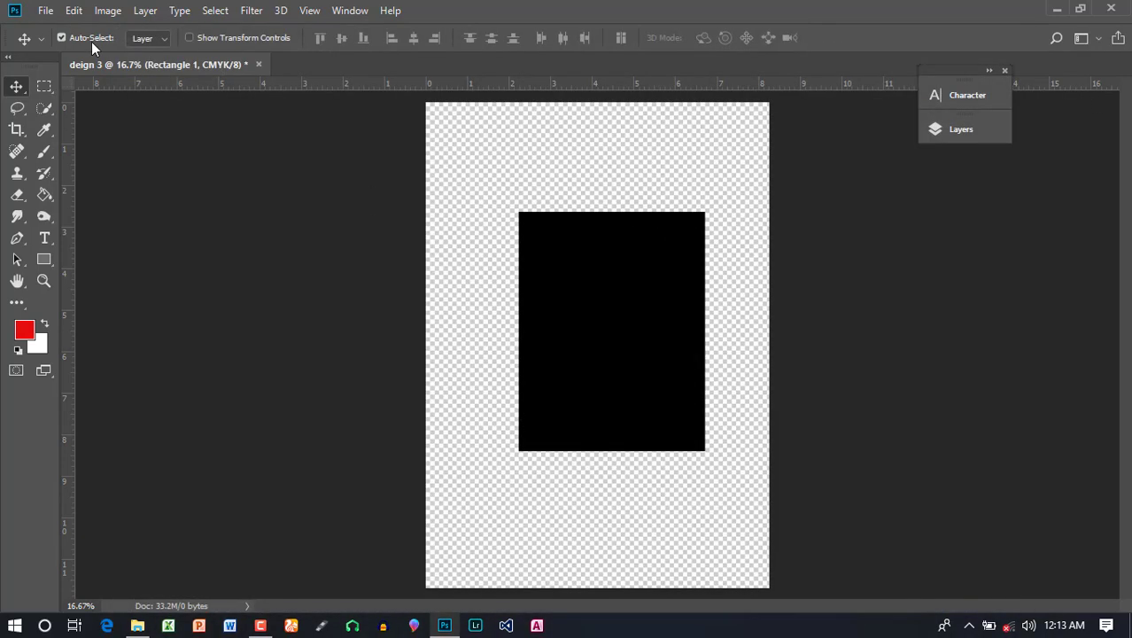
click(46, 11)
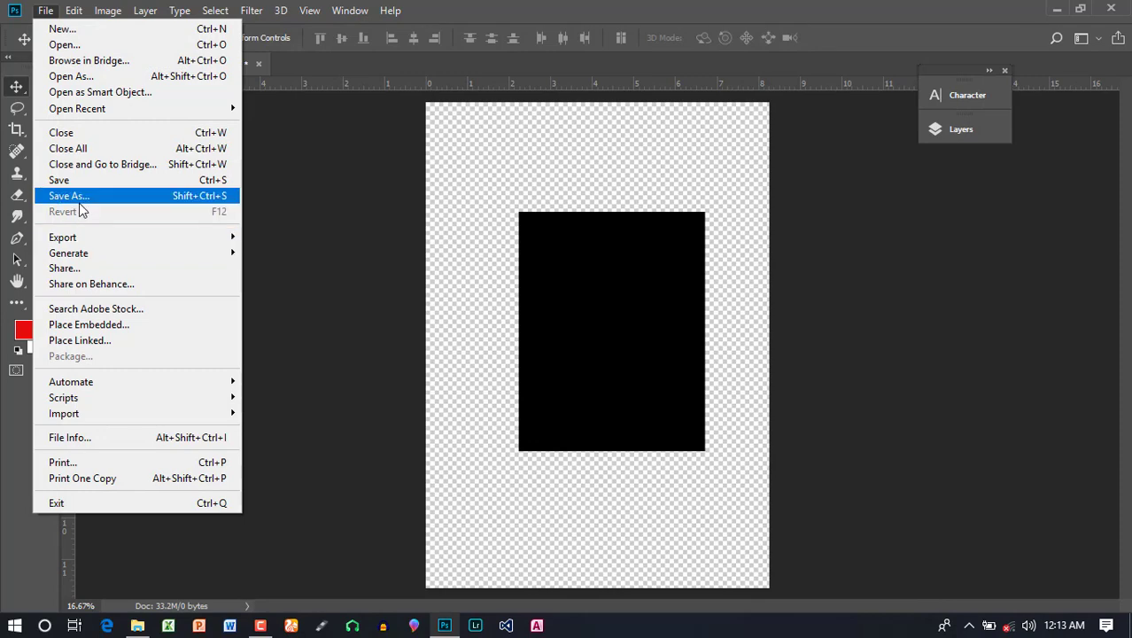
click(69, 195)
click(709, 413)
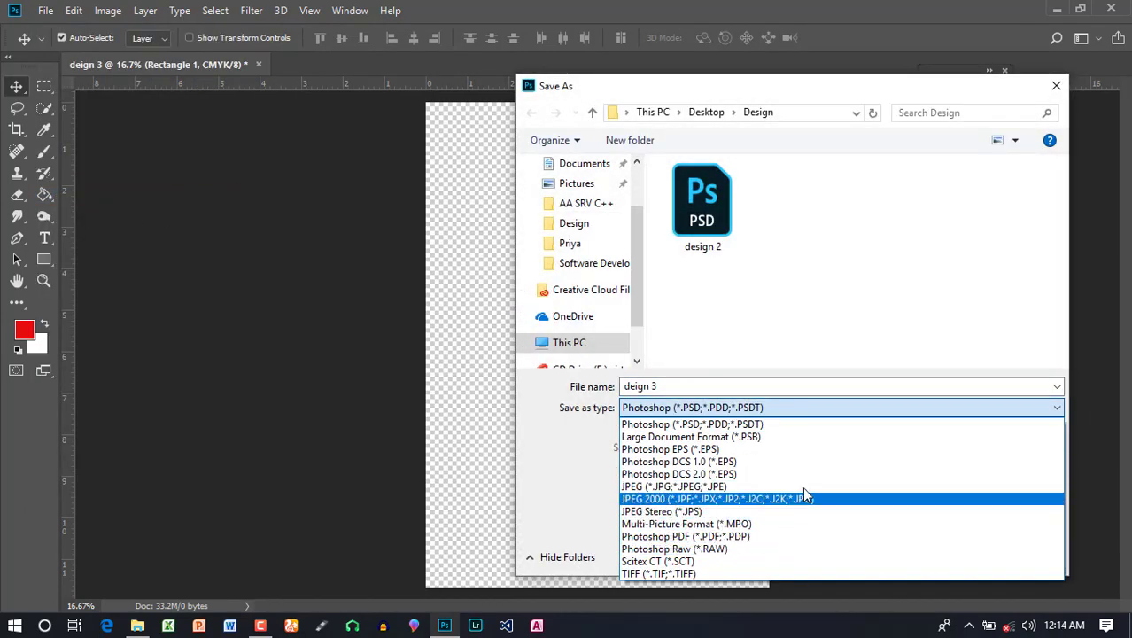
click(830, 330)
click(1056, 86)
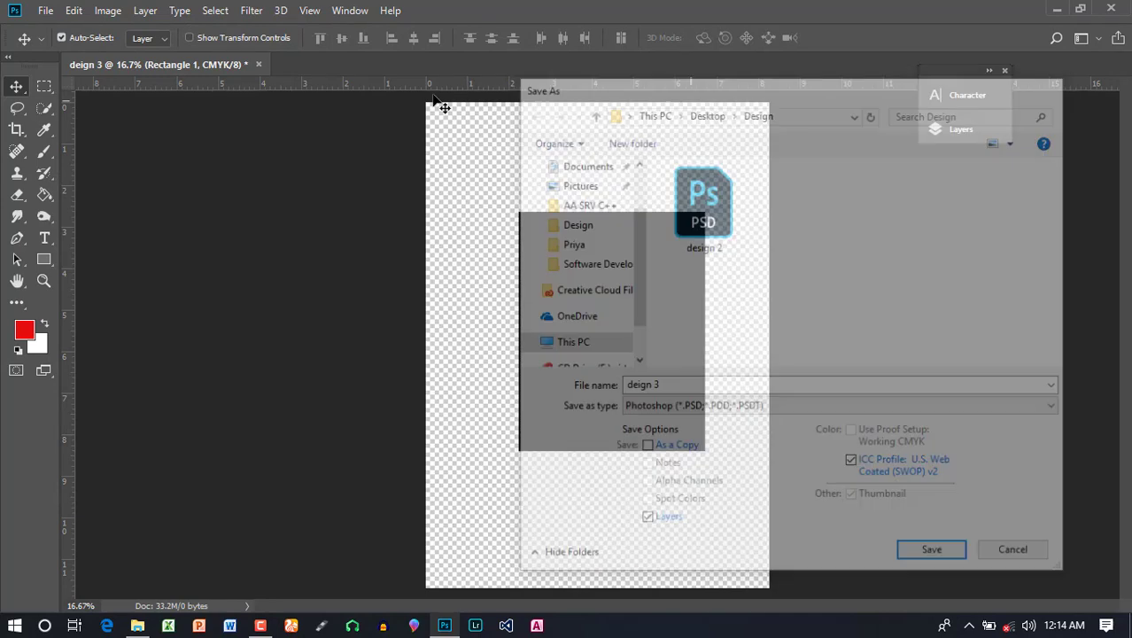
Reopen Export As, keep PNG format, and choose Export All
click(39, 10)
mouse_move(62, 237)
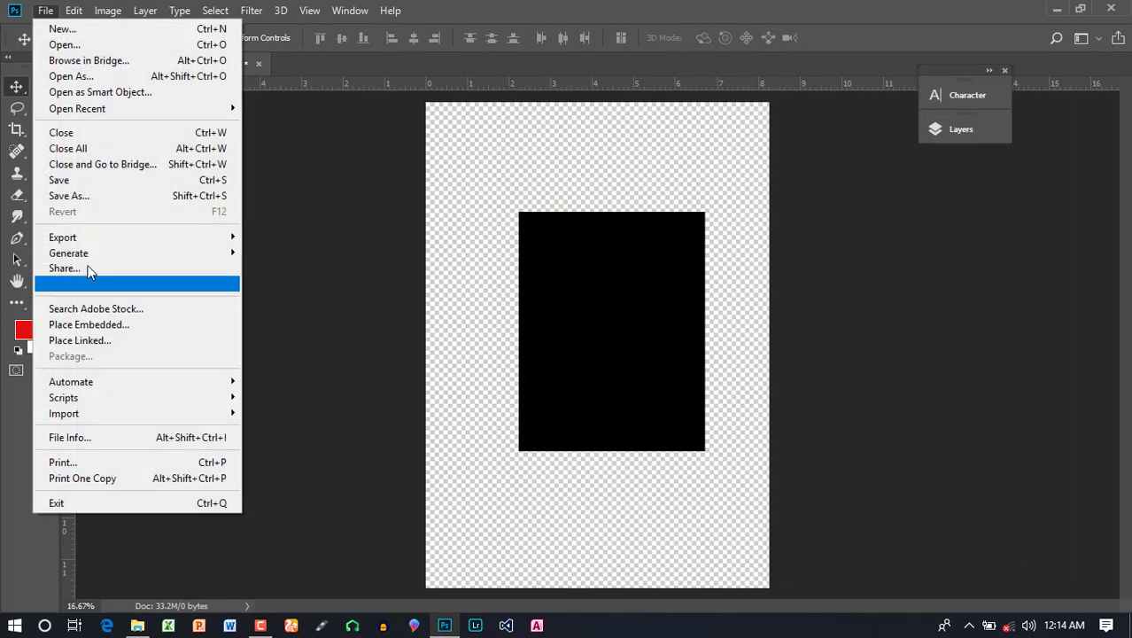
click(293, 254)
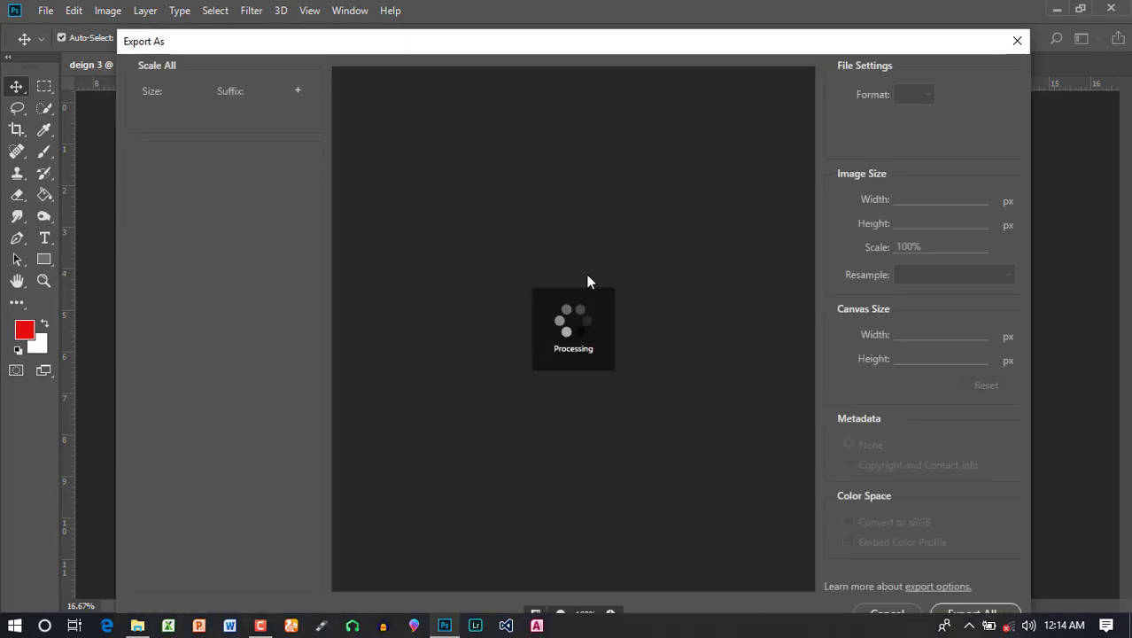
click(926, 96)
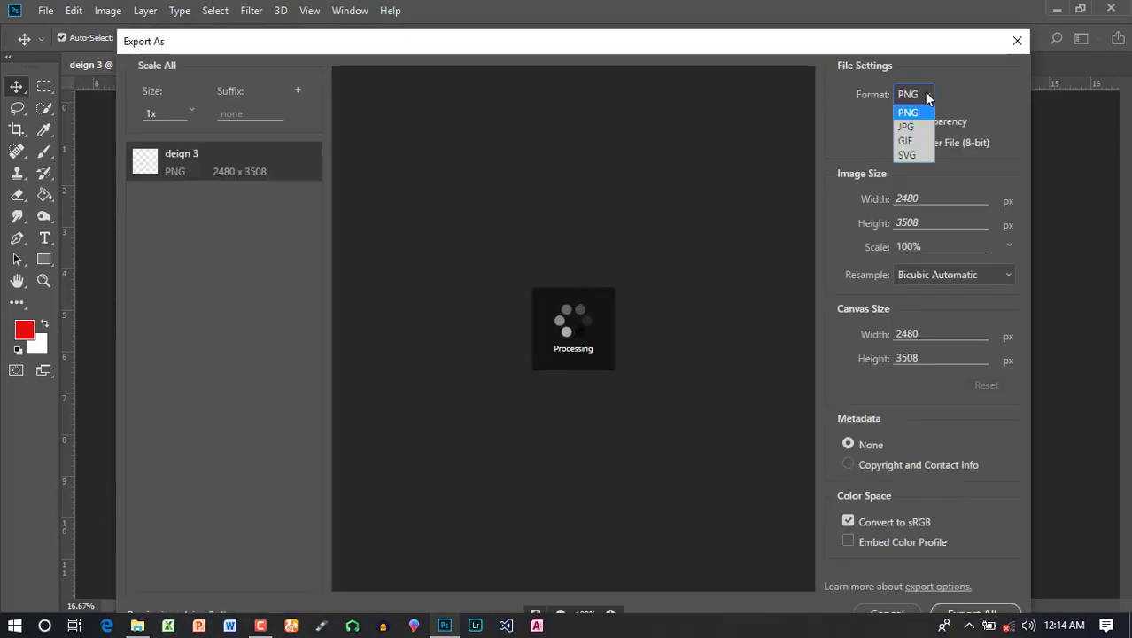
click(912, 110)
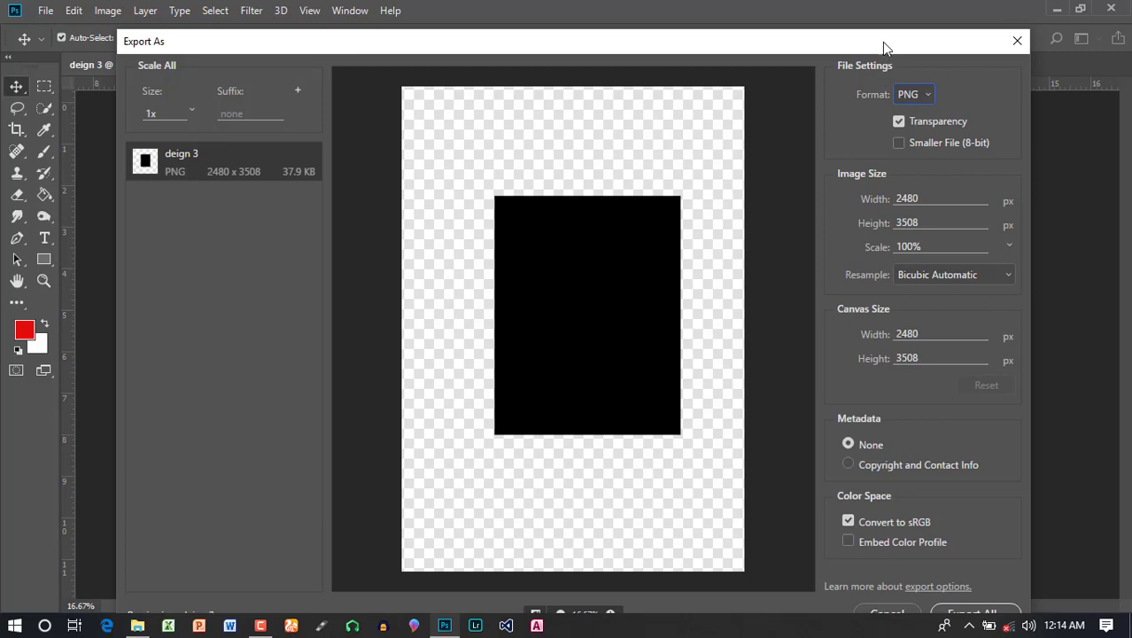
drag(881, 42, 872, 14)
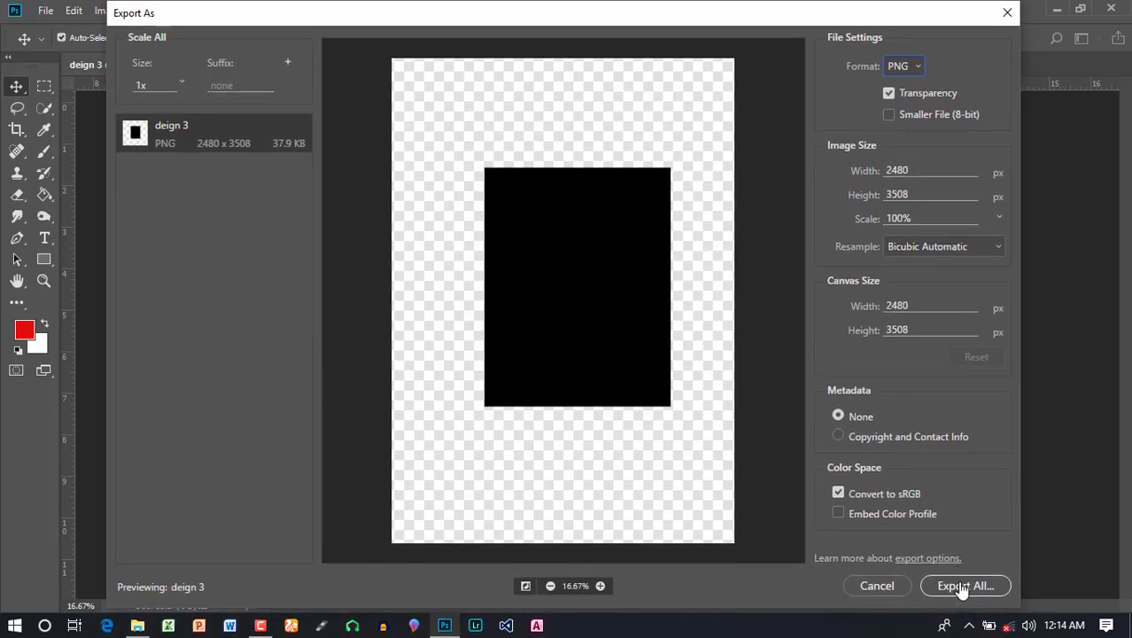
click(963, 590)
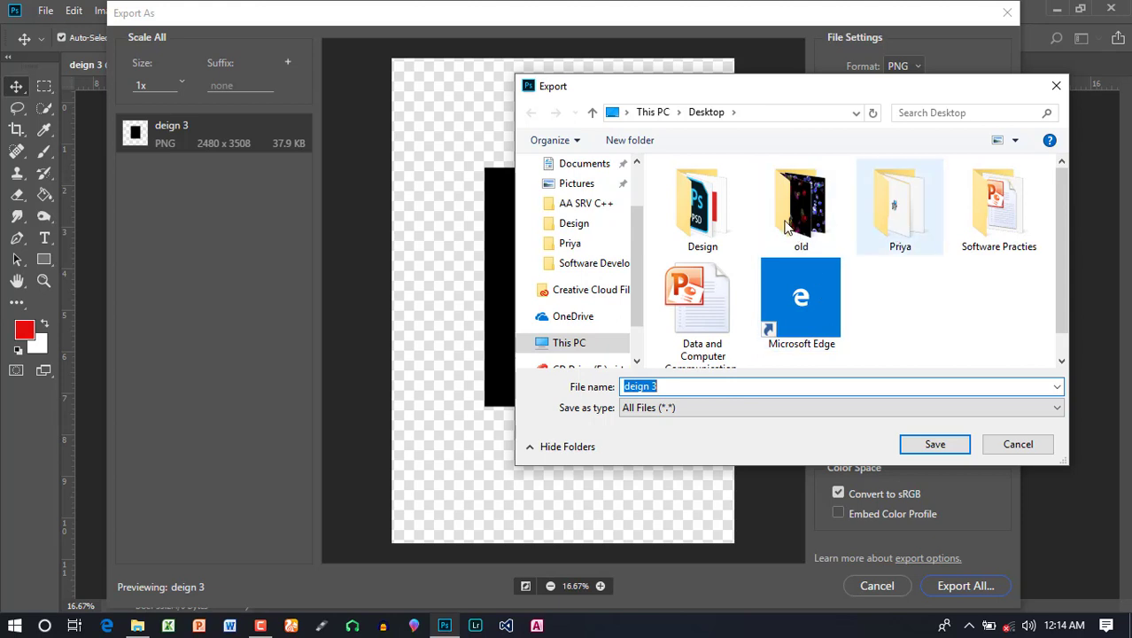
Save the deign 3 PNG into the Design folder and view it in File Explorer
double_click(707, 213)
click(664, 386)
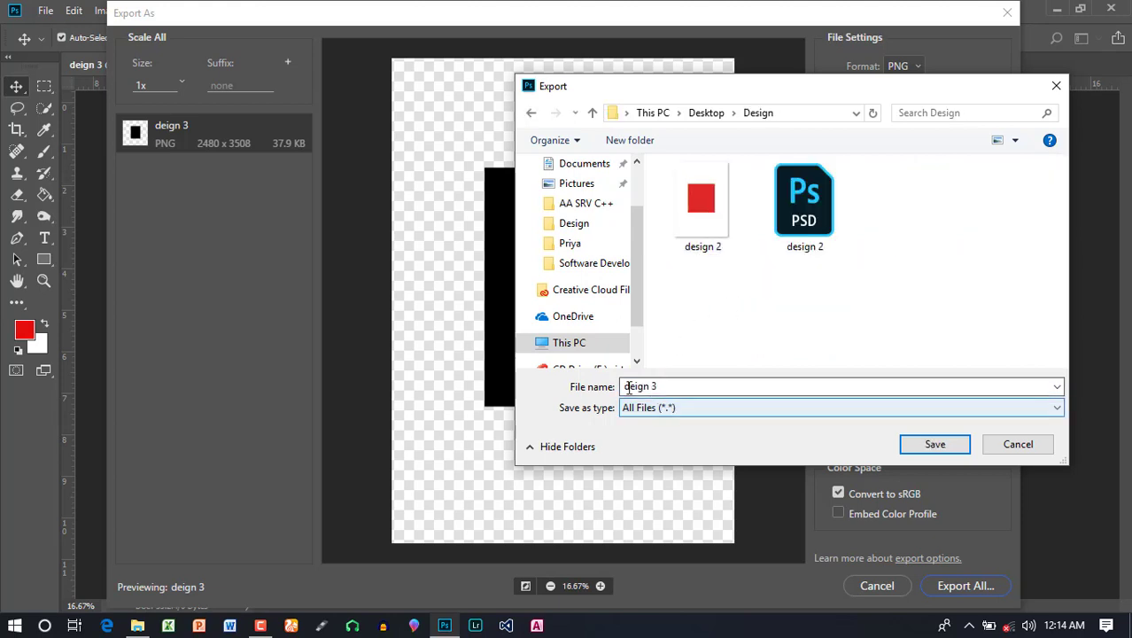
double_click(638, 386)
click(705, 382)
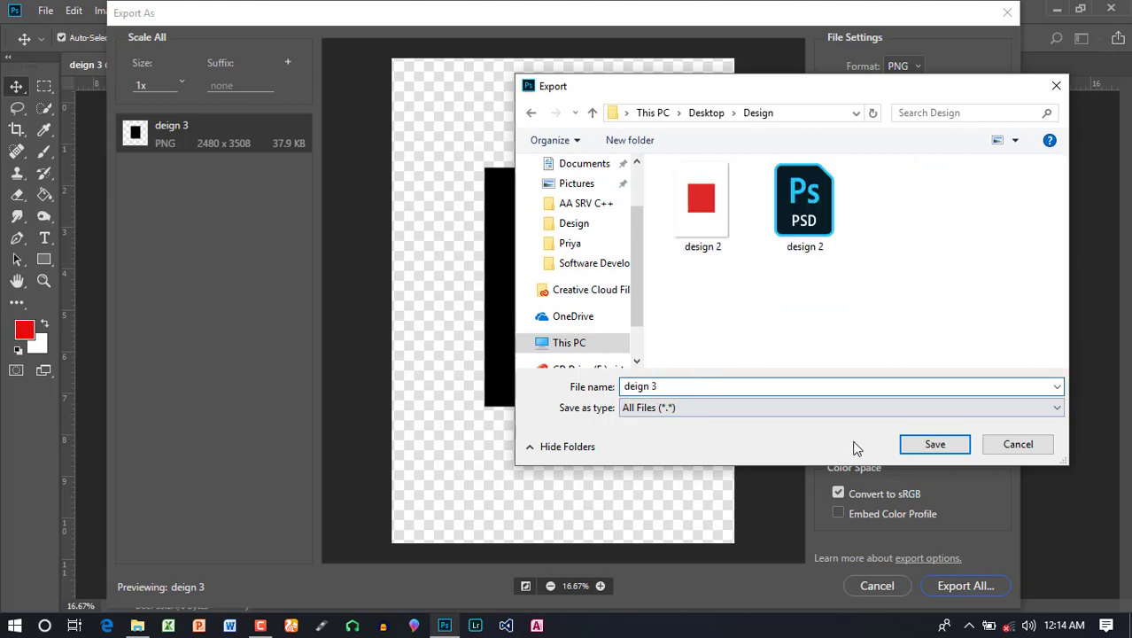
click(723, 407)
click(723, 407)
click(902, 444)
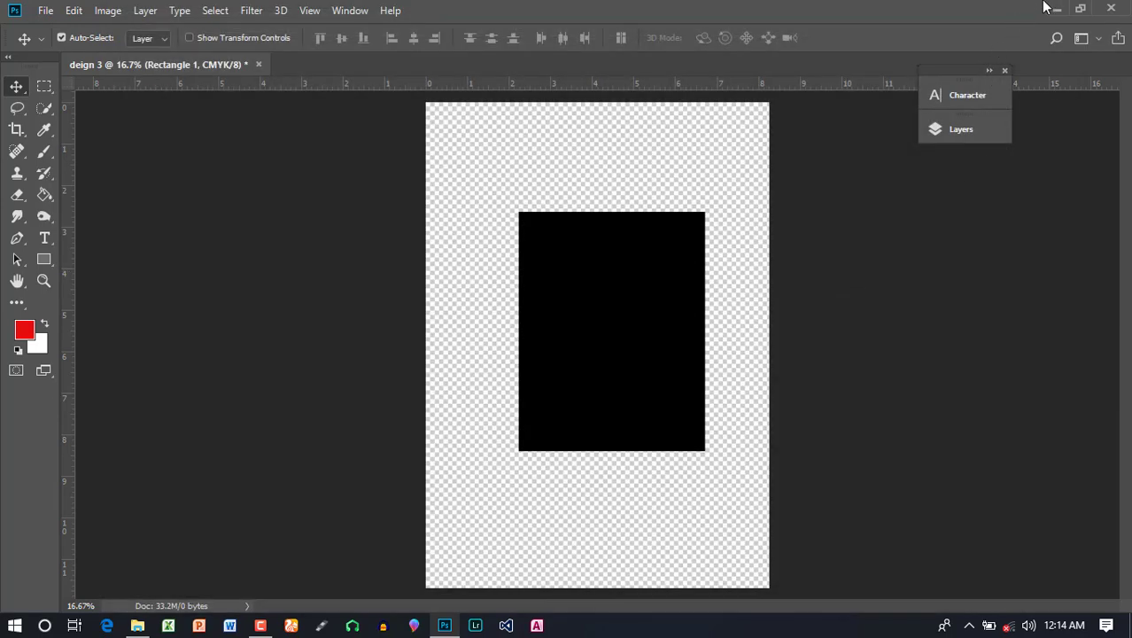
click(1057, 9)
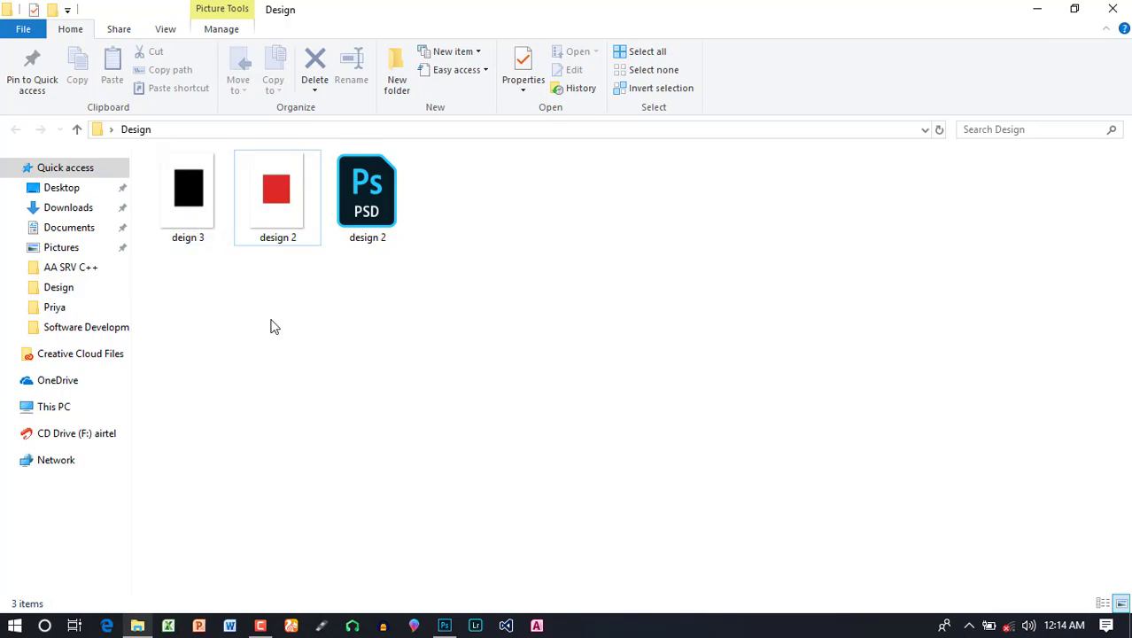
double_click(188, 186)
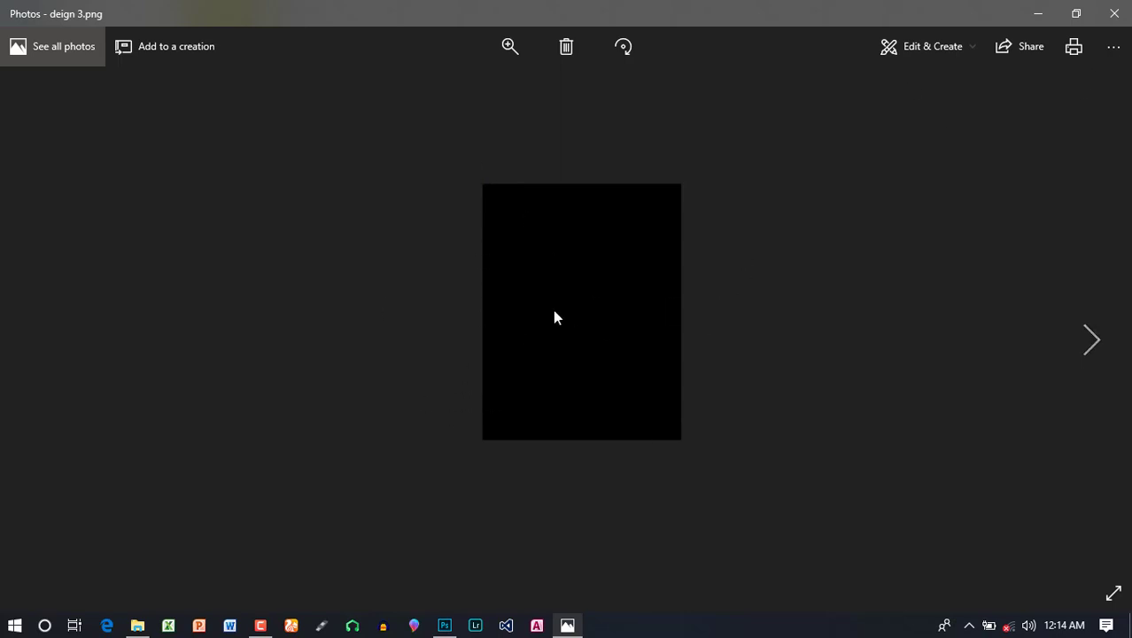
click(1093, 340)
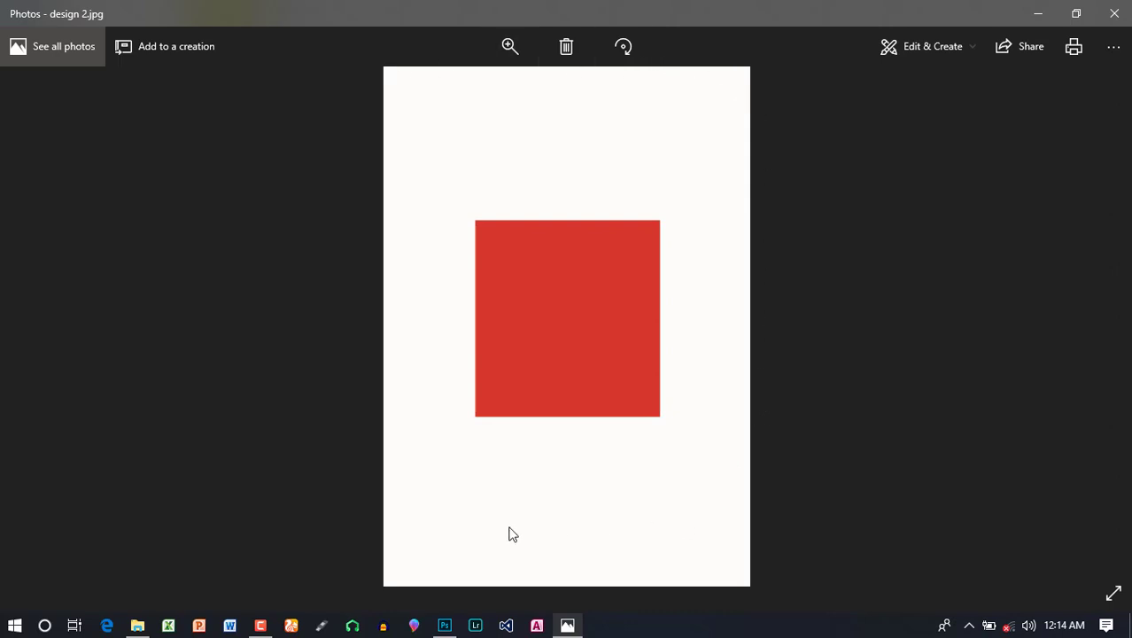
click(1115, 12)
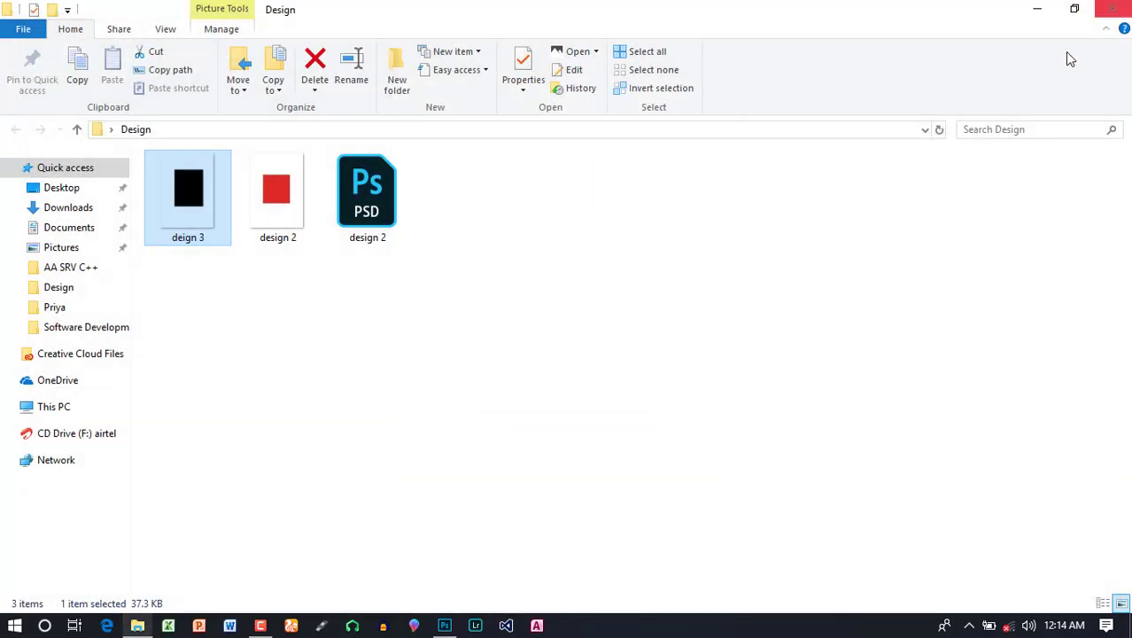
mouse_move(277, 277)
mouse_down()
mouse_move(229, 165)
mouse_move(197, 166)
mouse_up()
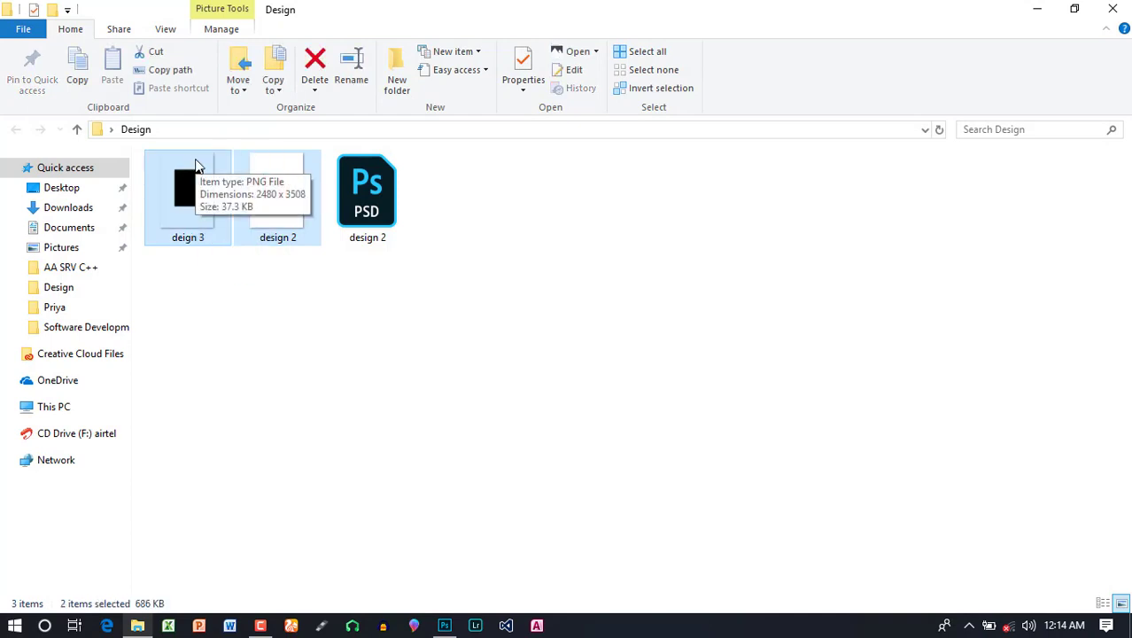
drag(299, 282, 262, 156)
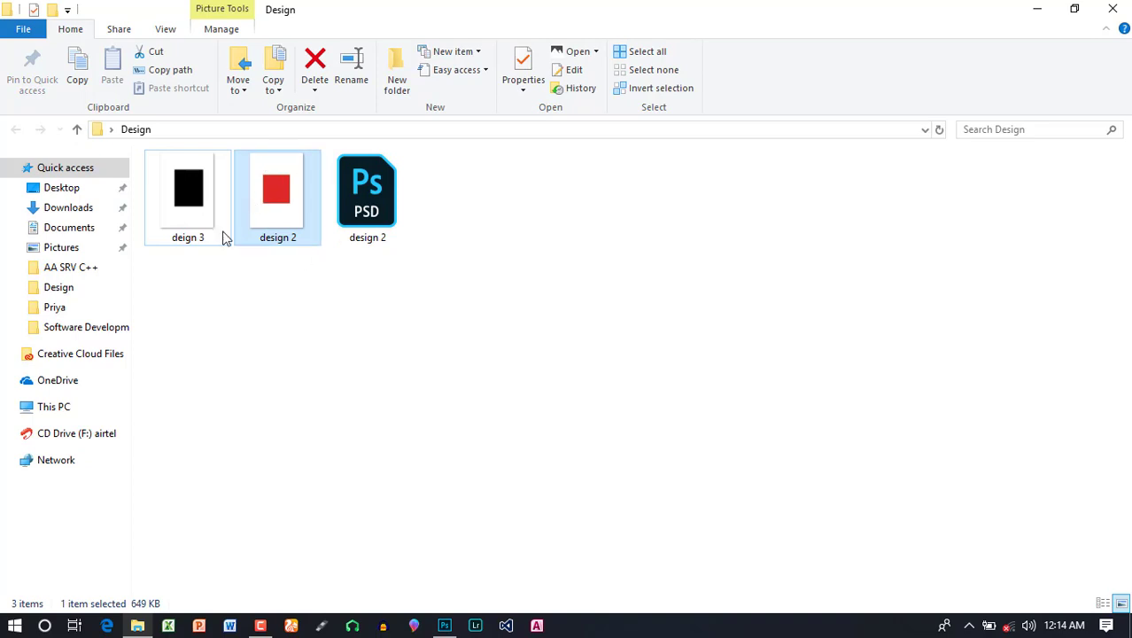
drag(202, 280, 156, 153)
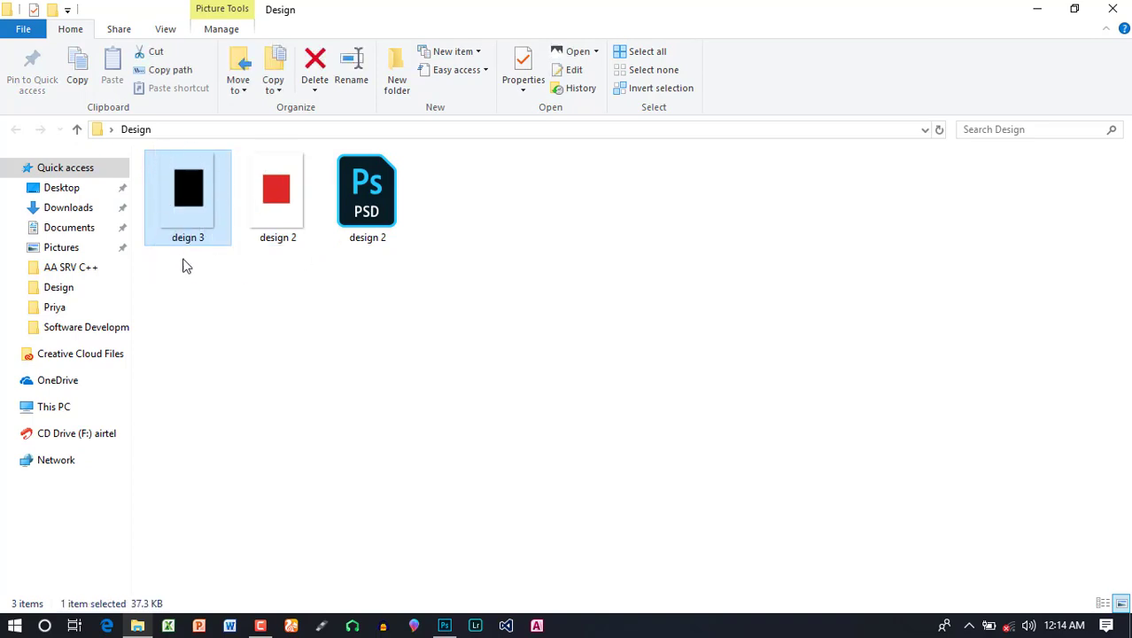
mouse_move(190, 283)
mouse_down()
mouse_move(164, 122)
mouse_move(193, 212)
mouse_up()
click(218, 287)
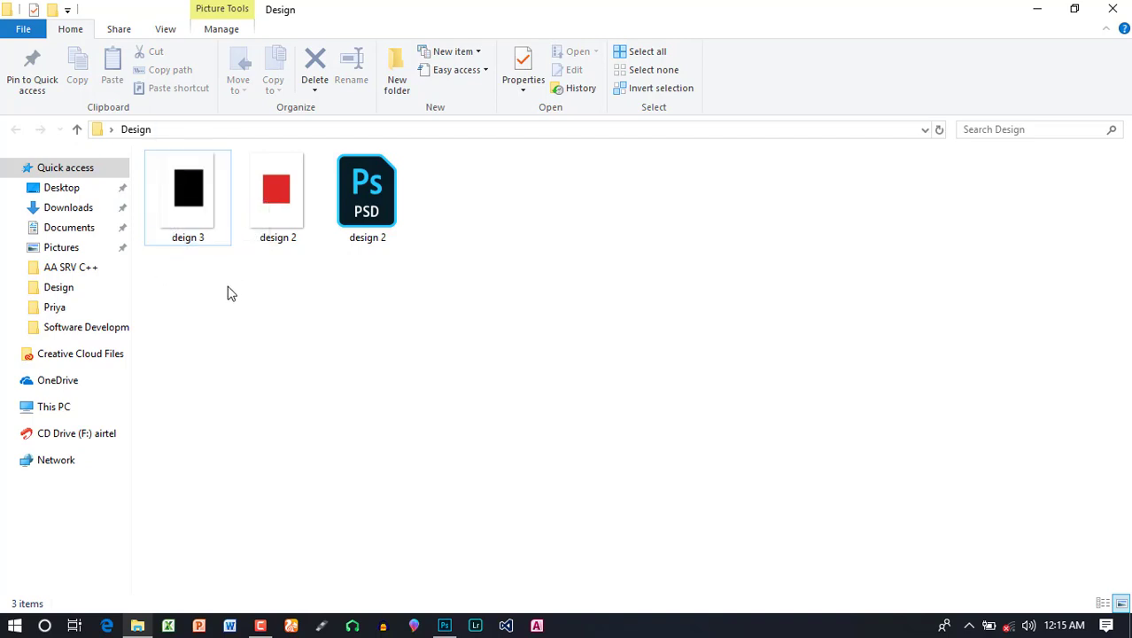
Return to Photoshop, check Transparent background in New Document, and close without creating
click(444, 625)
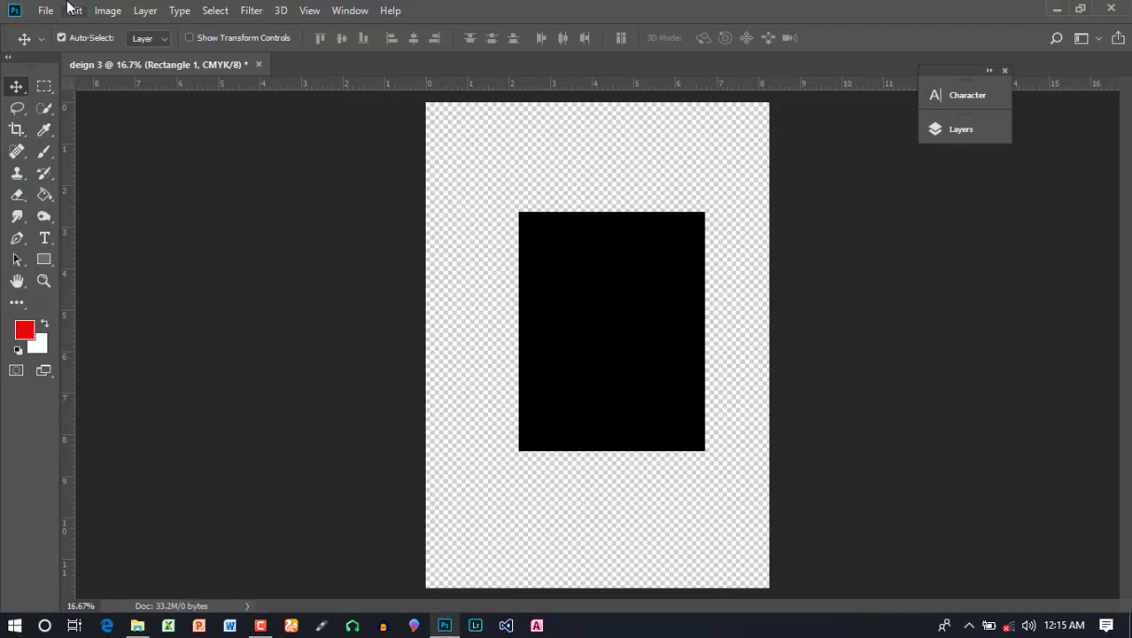
click(45, 9)
click(296, 121)
key(ctrl+n)
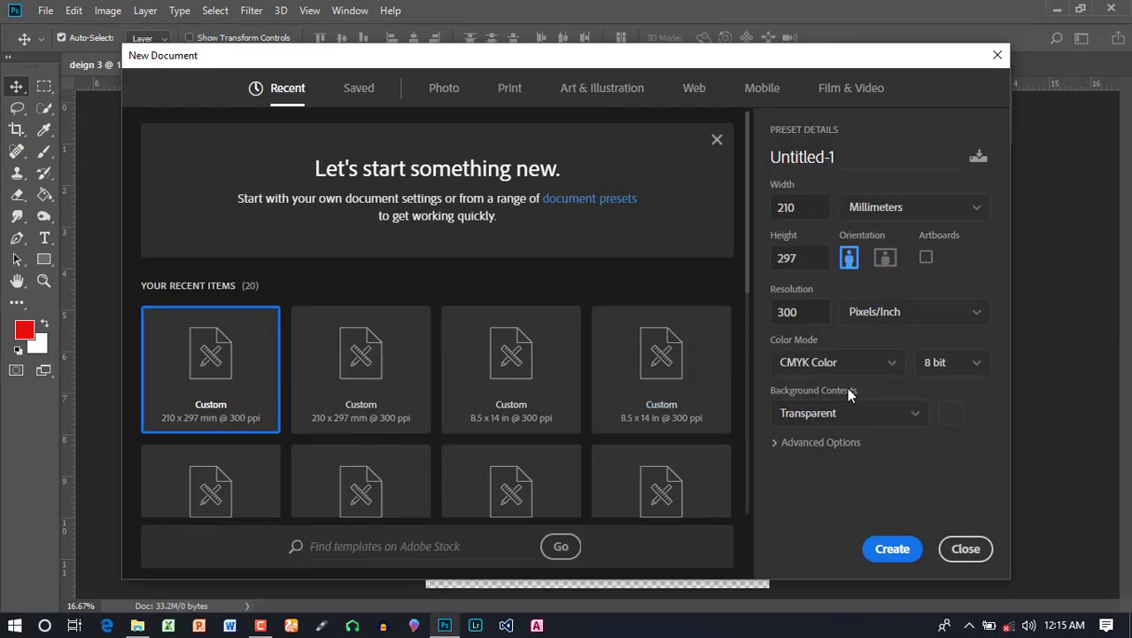
click(912, 414)
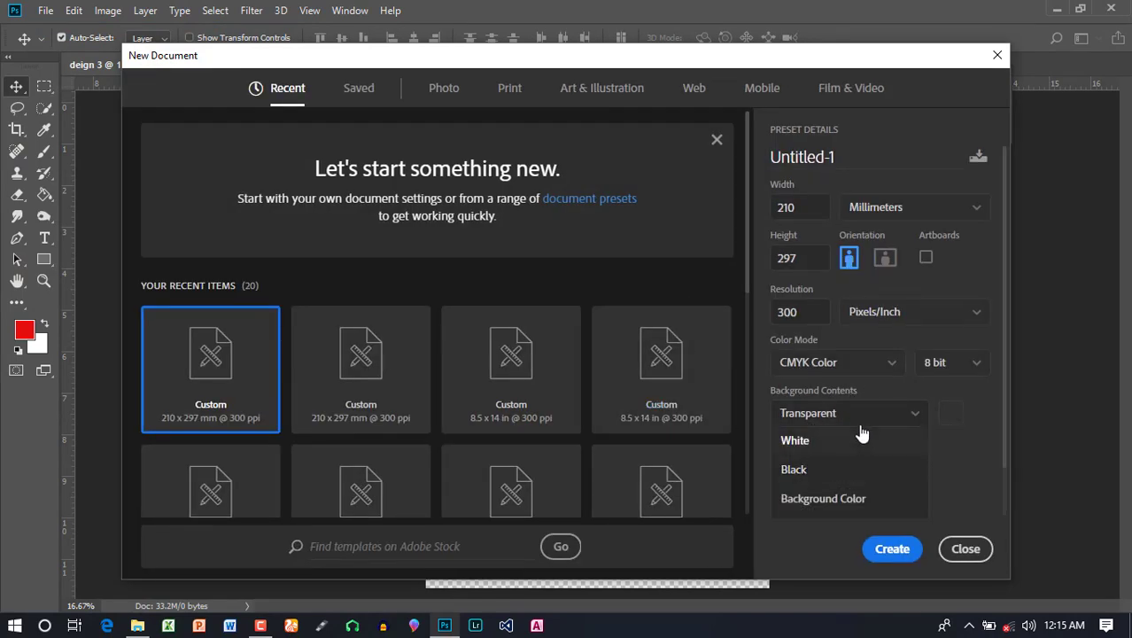
click(860, 416)
click(959, 551)
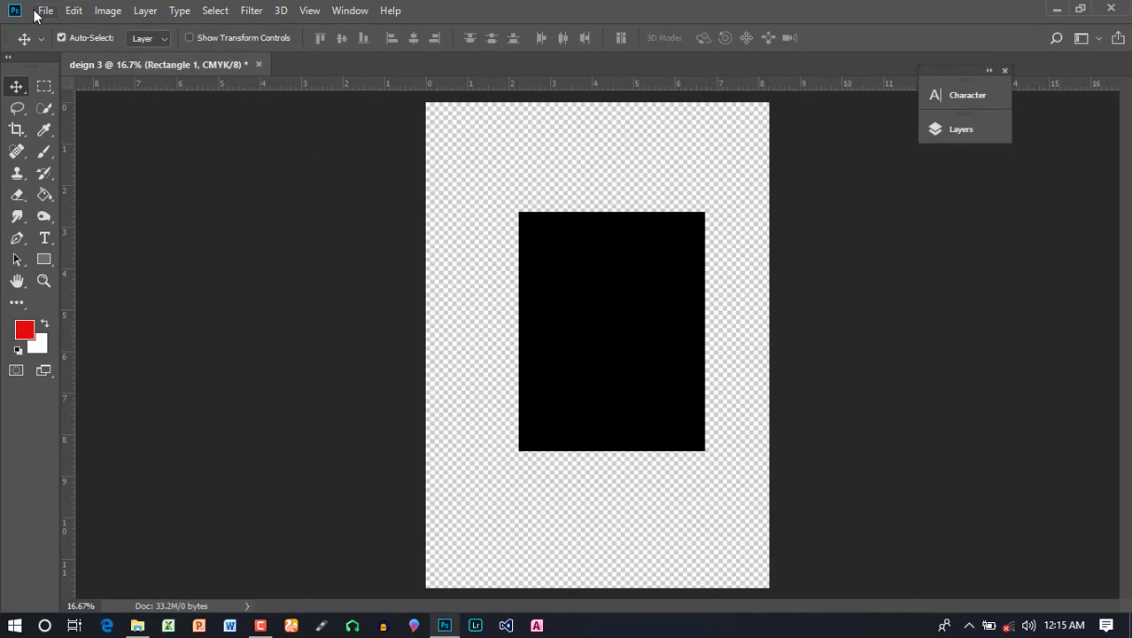
click(37, 11)
click(321, 146)
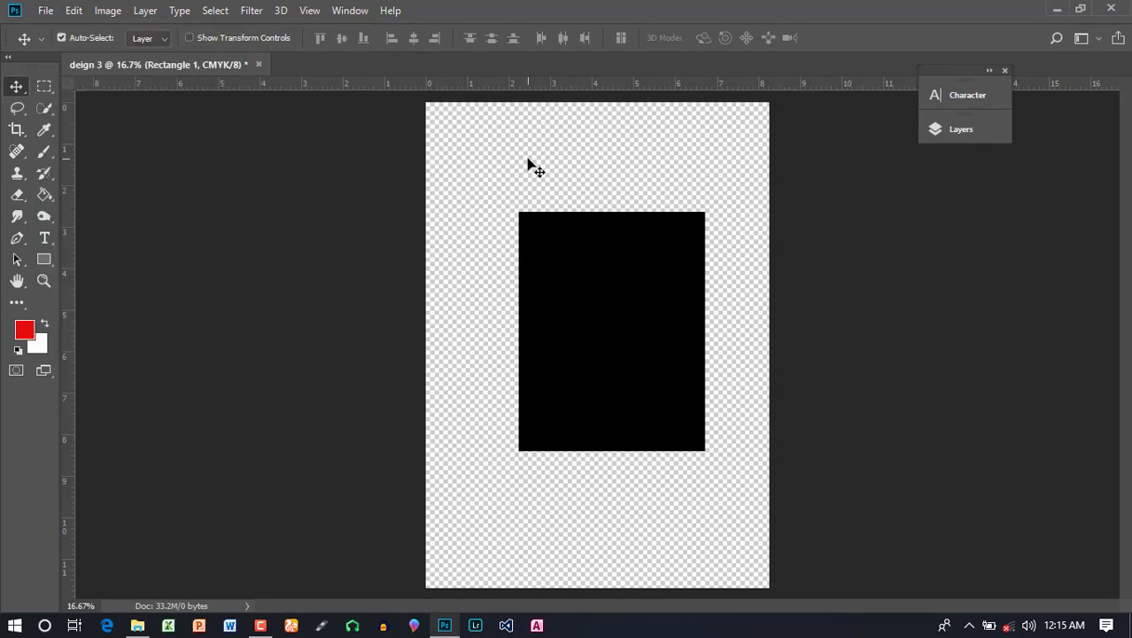